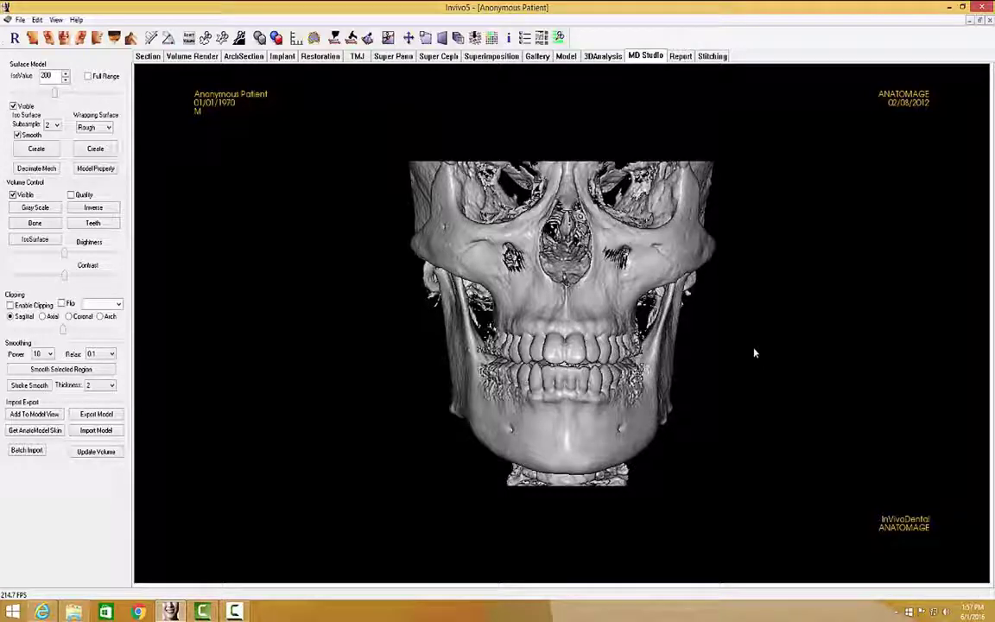
Step: Inspect the skull volume from the side at different zoom levels and positions, and return to the fitted front view
{"action": "left_click_drag", "start_coordinate": [753, 351], "coordinate": [481, 346]}
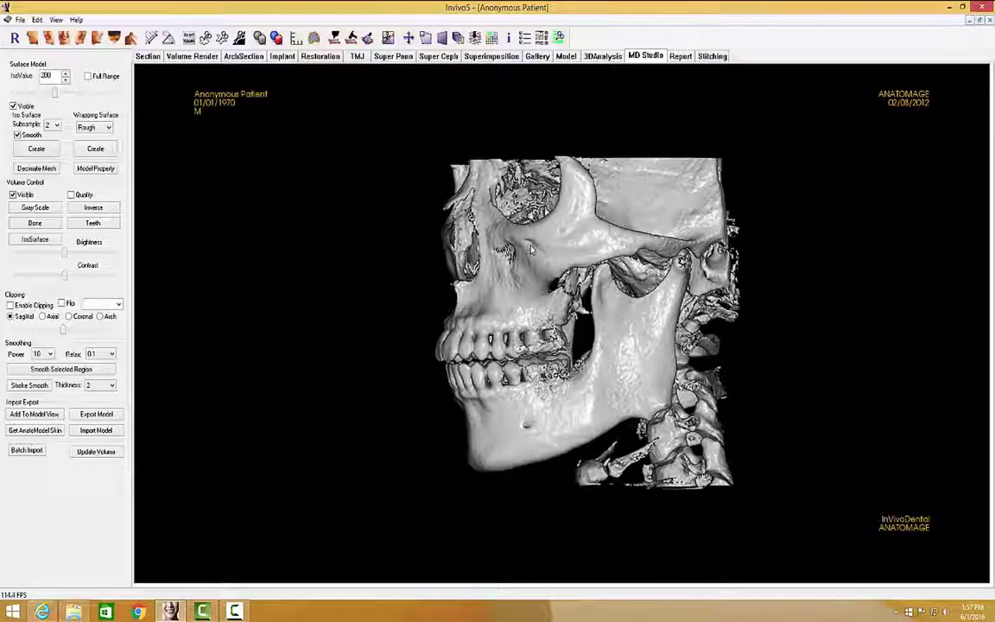
{"action": "scroll", "coordinate": [531, 248], "scroll_direction": "up", "scroll_amount": 5}
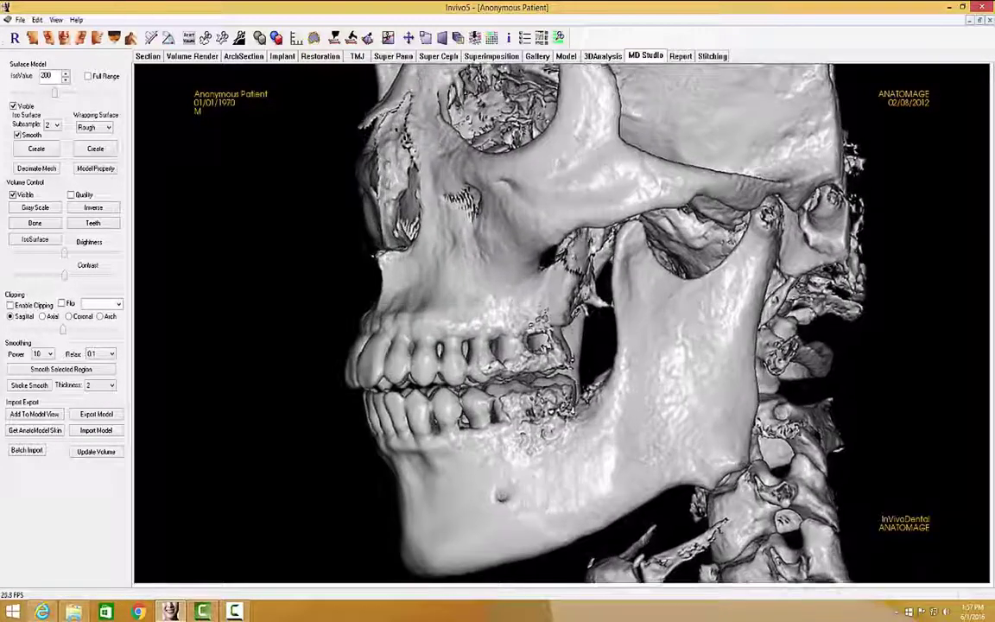
{"action": "scroll", "coordinate": [562, 324], "scroll_direction": "down", "scroll_amount": 6}
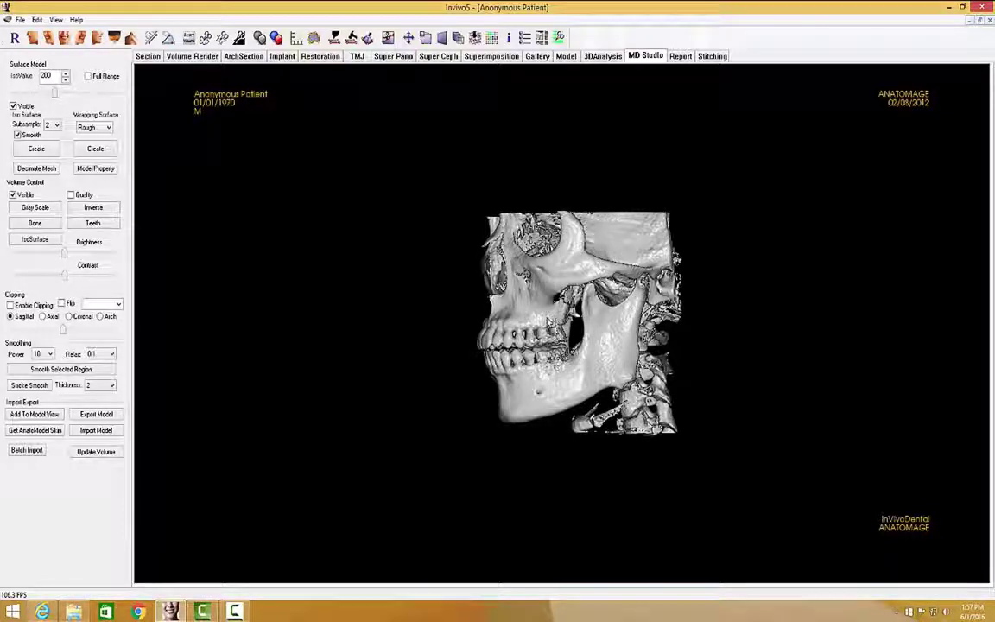
{"action": "middle_click_drag", "start_coordinate": [547, 320], "coordinate": [522, 301]}
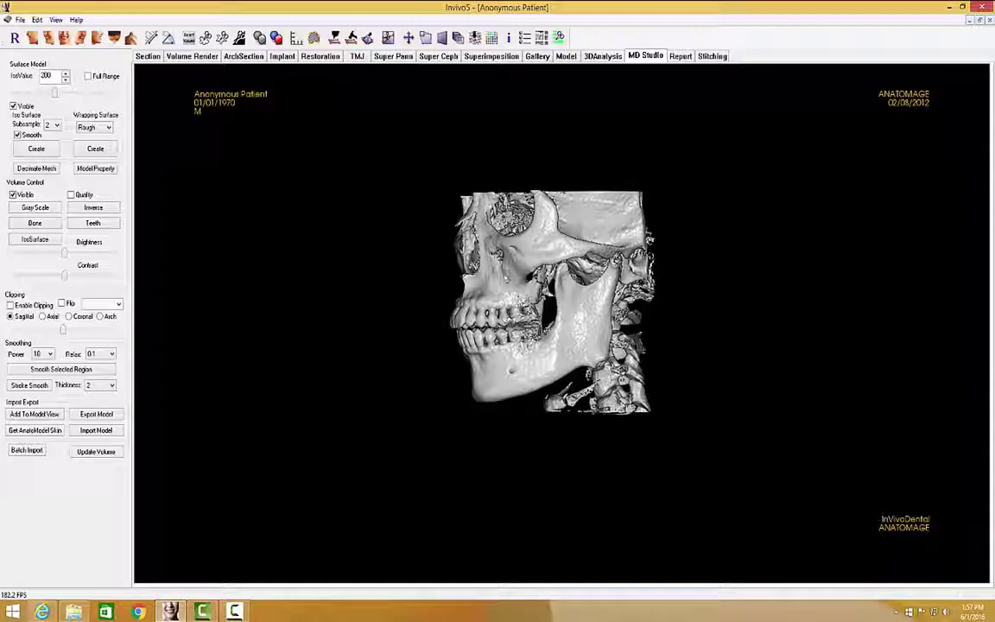
{"action": "mouse_move", "coordinate": [494, 248]}
{"action": "left_mouse_down"}
{"action": "mouse_move", "coordinate": [535, 293]}
{"action": "mouse_move", "coordinate": [514, 251]}
{"action": "mouse_move", "coordinate": [502, 258]}
{"action": "left_mouse_up"}
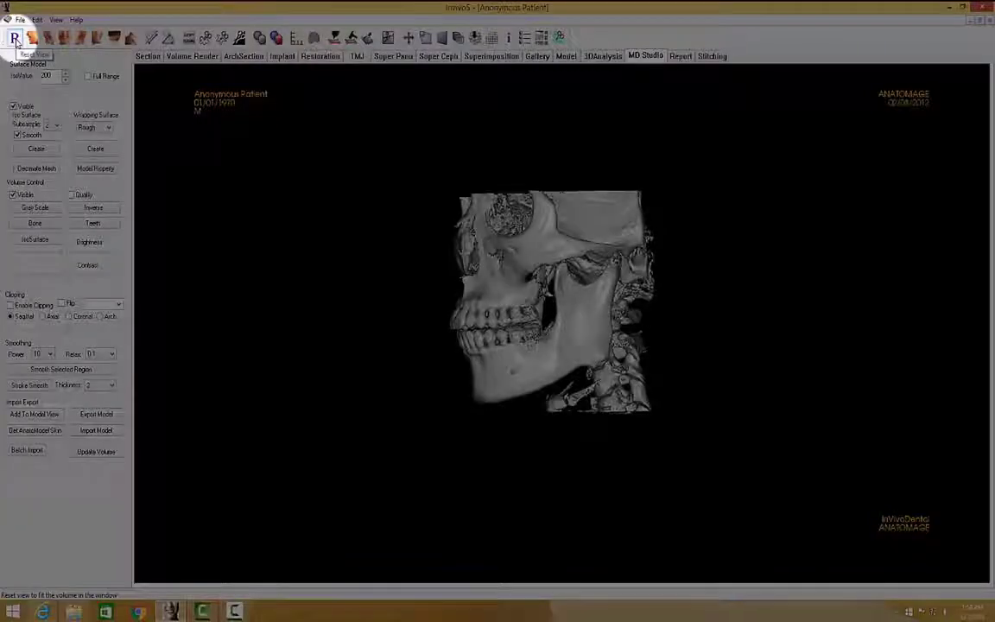
{"action": "left_click", "coordinate": [15, 38]}
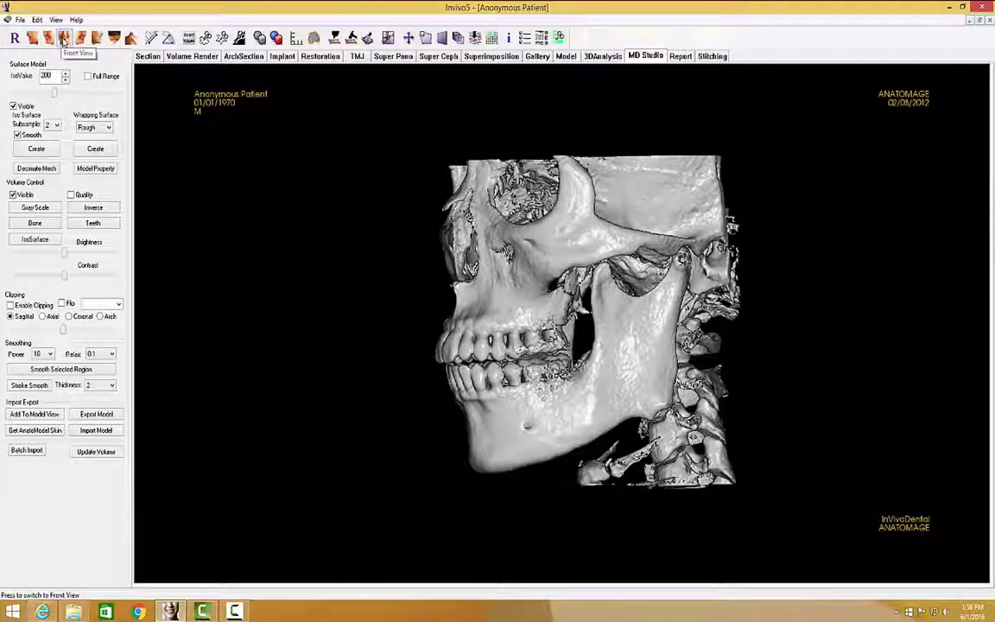
{"action": "left_click", "coordinate": [63, 40]}
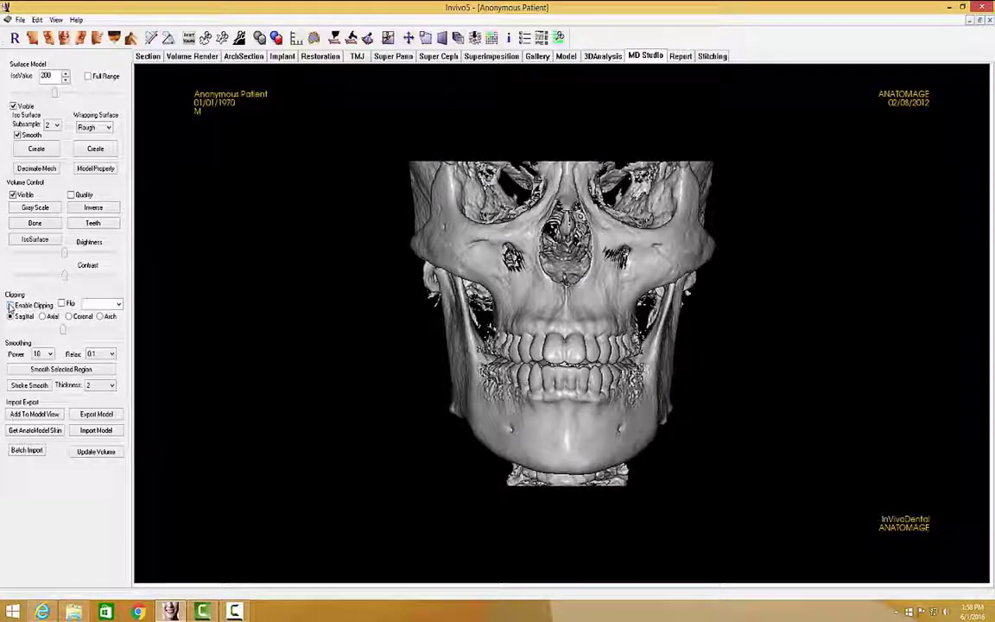
Step: Enable flipped sagittal clipping and slide the clipping plane sideways through the skull volume
{"action": "left_click", "coordinate": [10, 305]}
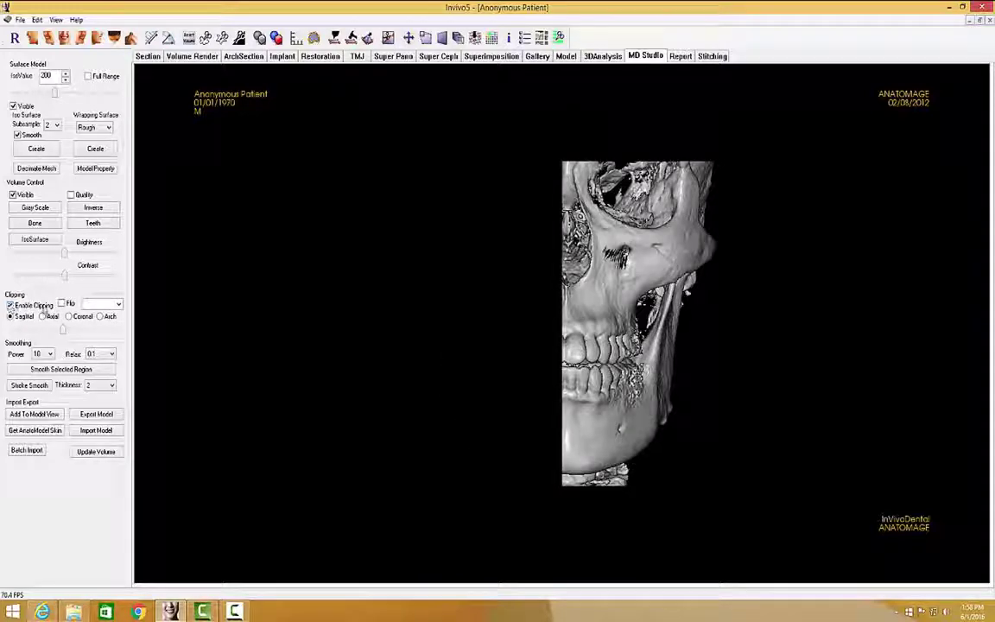
{"action": "left_click", "coordinate": [62, 304]}
{"action": "left_click_drag", "start_coordinate": [62, 329], "coordinate": [32, 331]}
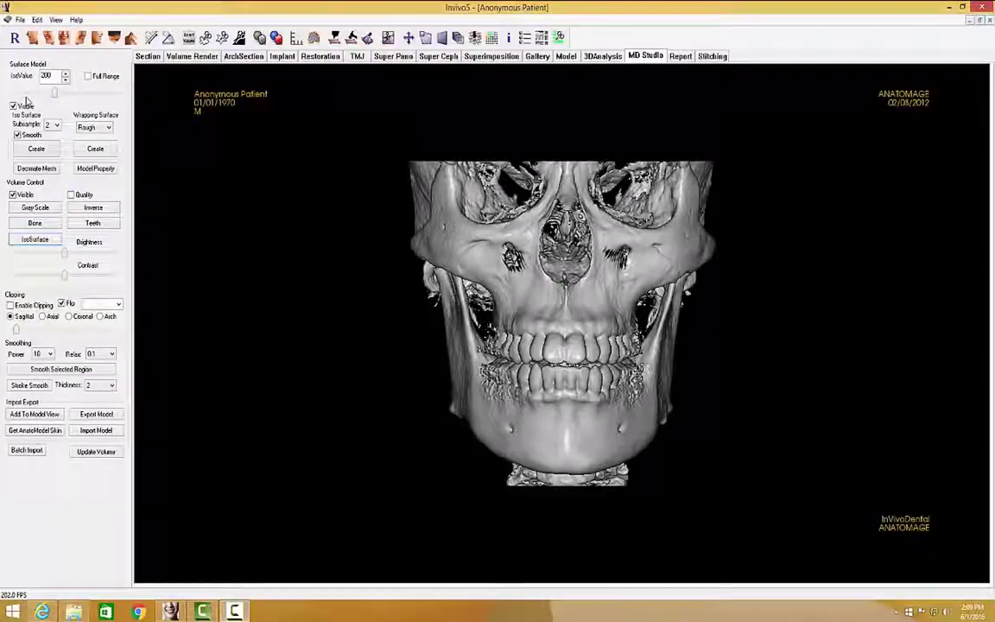
Step: Preview the skull volume with the Bone rendering preset and switch it to the Teeth preset
{"action": "left_click", "coordinate": [40, 226]}
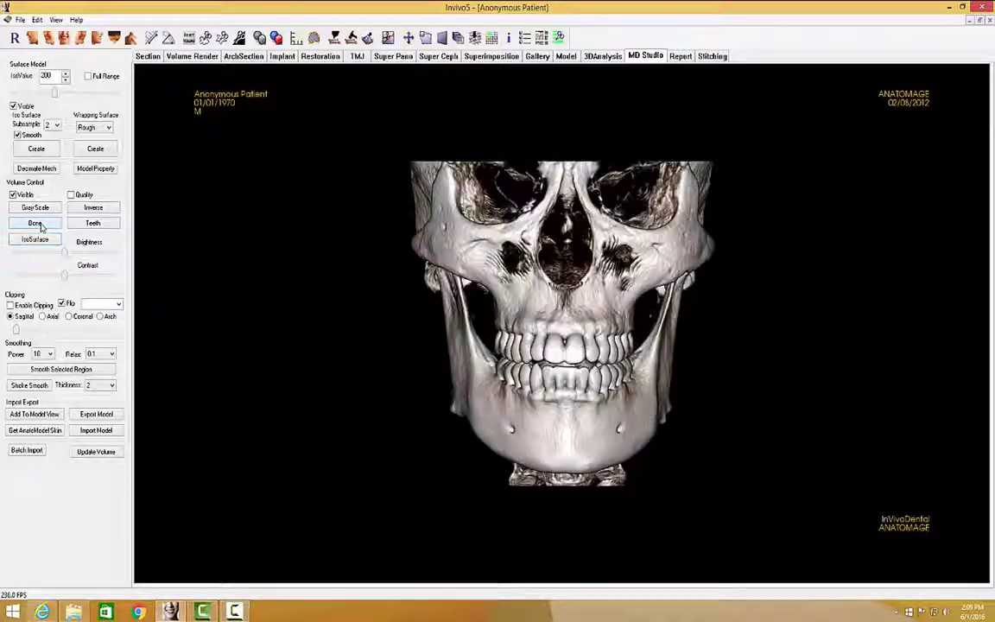
{"action": "left_click", "coordinate": [88, 224]}
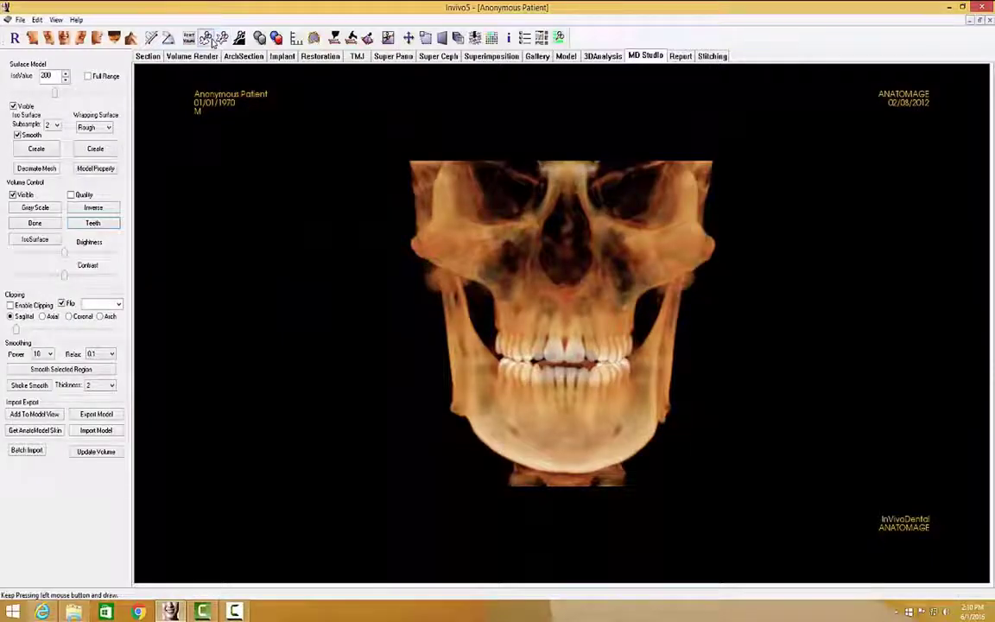
Step: Isolate the upper jaw and teeth in the front view with a freehand sculpt outline
{"action": "left_click", "coordinate": [207, 39]}
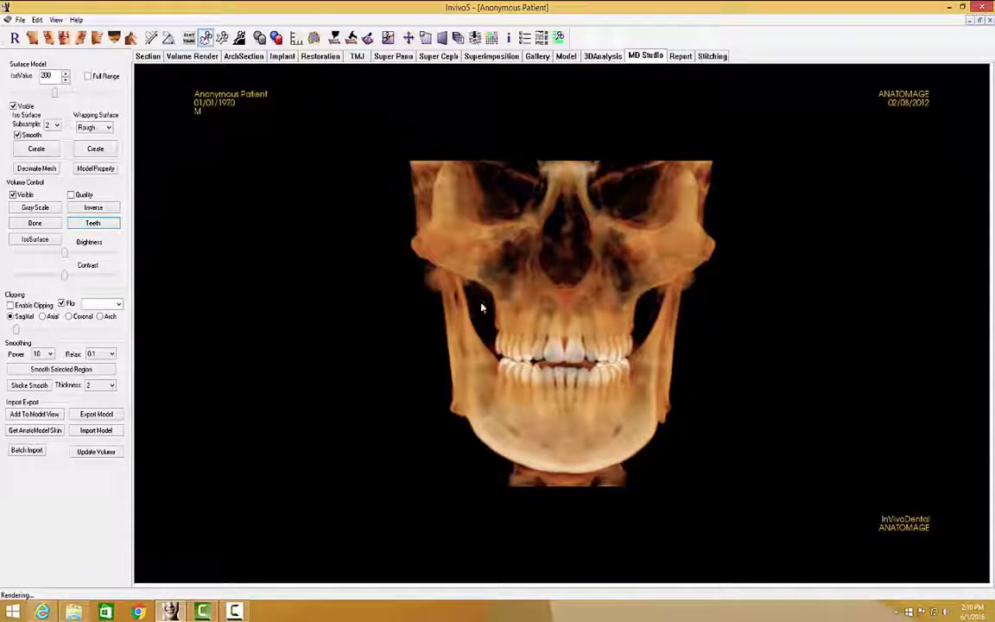
{"action": "mouse_move", "coordinate": [492, 301]}
{"action": "left_mouse_down"}
{"action": "mouse_move", "coordinate": [589, 278]}
{"action": "mouse_move", "coordinate": [619, 287]}
{"action": "mouse_move", "coordinate": [638, 303]}
{"action": "mouse_move", "coordinate": [637, 352]}
{"action": "mouse_move", "coordinate": [624, 373]}
{"action": "mouse_move", "coordinate": [544, 380]}
{"action": "mouse_move", "coordinate": [487, 362]}
{"action": "mouse_move", "coordinate": [499, 298]}
{"action": "left_mouse_up"}
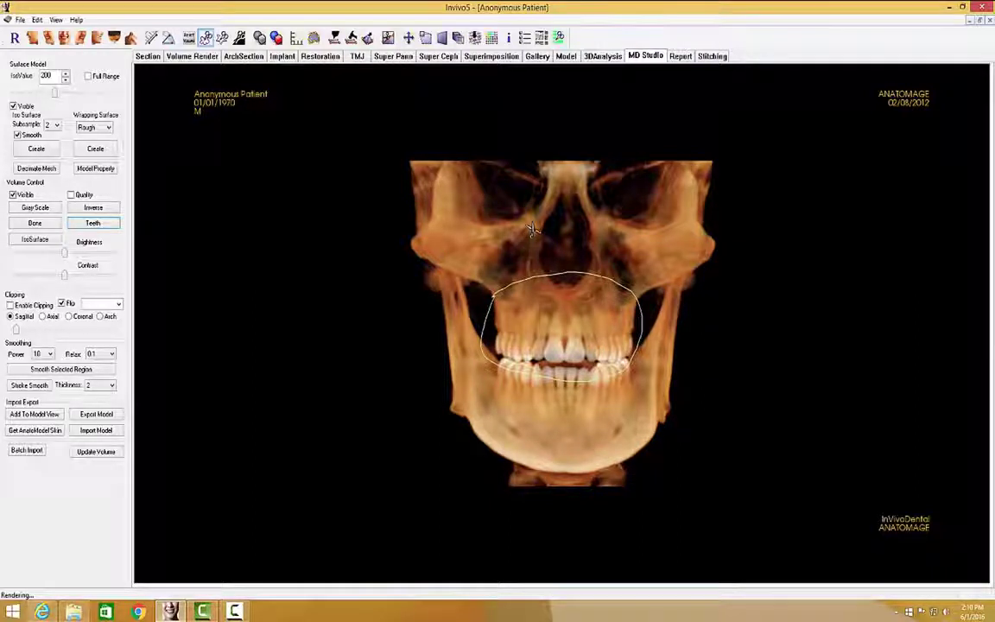
{"action": "left_click", "coordinate": [532, 229]}
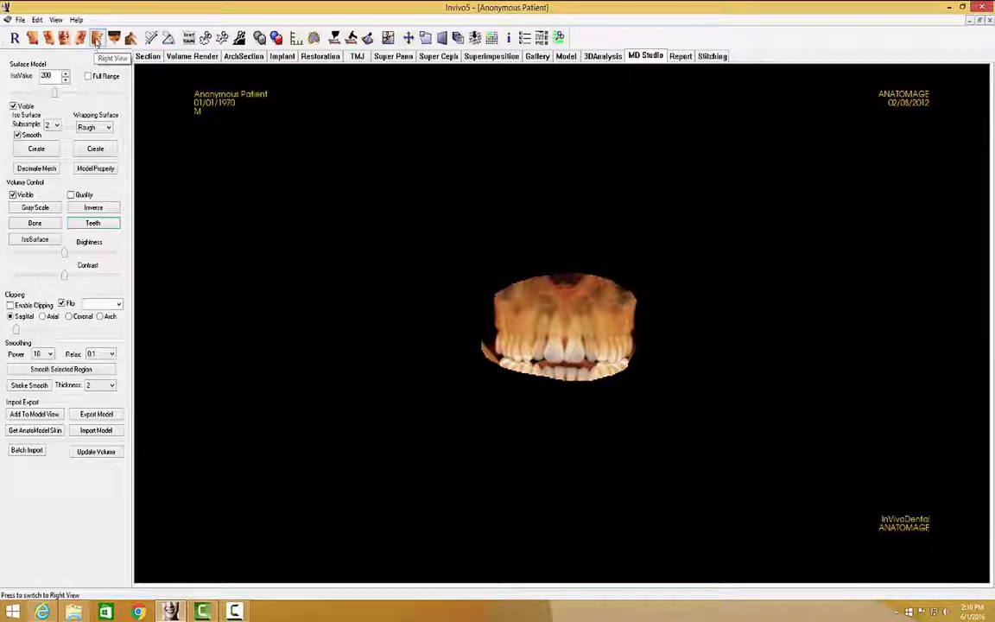
Step: Cut away the cervical spine remnants behind the jaw in the right view using a polygon sculpt outline
{"action": "left_click", "coordinate": [97, 39]}
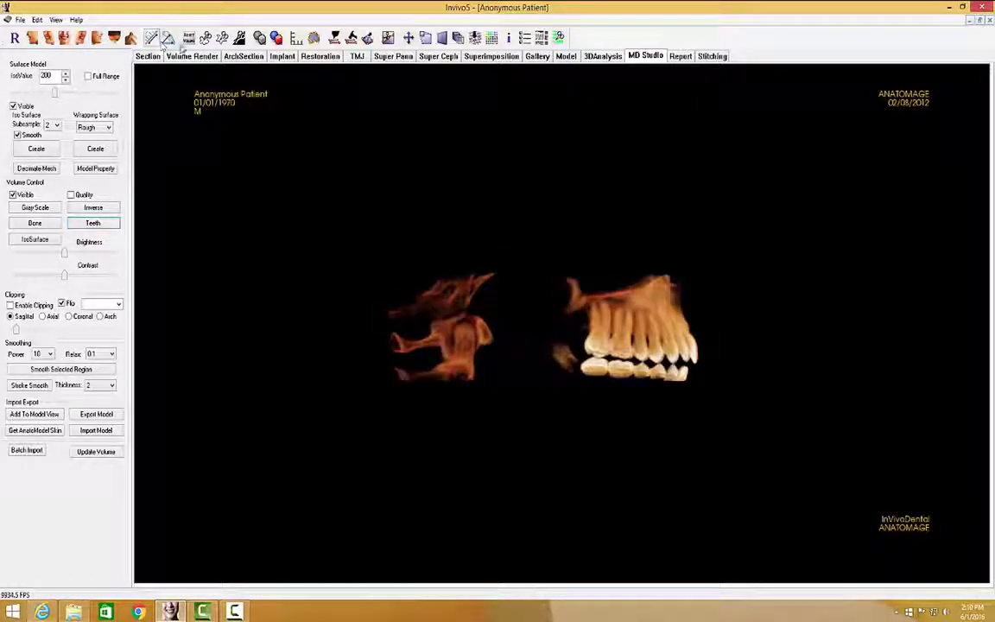
{"action": "left_click", "coordinate": [222, 39]}
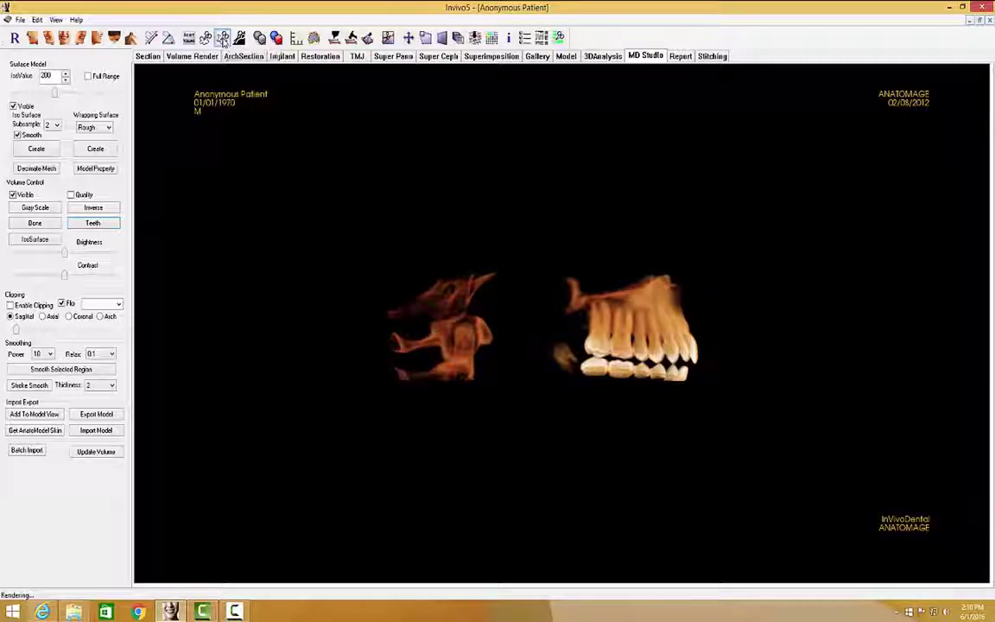
{"action": "left_click", "coordinate": [497, 250]}
{"action": "left_click", "coordinate": [510, 283]}
{"action": "left_click", "coordinate": [515, 385]}
{"action": "left_click", "coordinate": [468, 417]}
{"action": "left_click", "coordinate": [381, 402]}
{"action": "left_click", "coordinate": [338, 335]}
{"action": "left_click", "coordinate": [376, 271]}
{"action": "left_click", "coordinate": [433, 248]}
{"action": "double_click", "coordinate": [456, 247]}
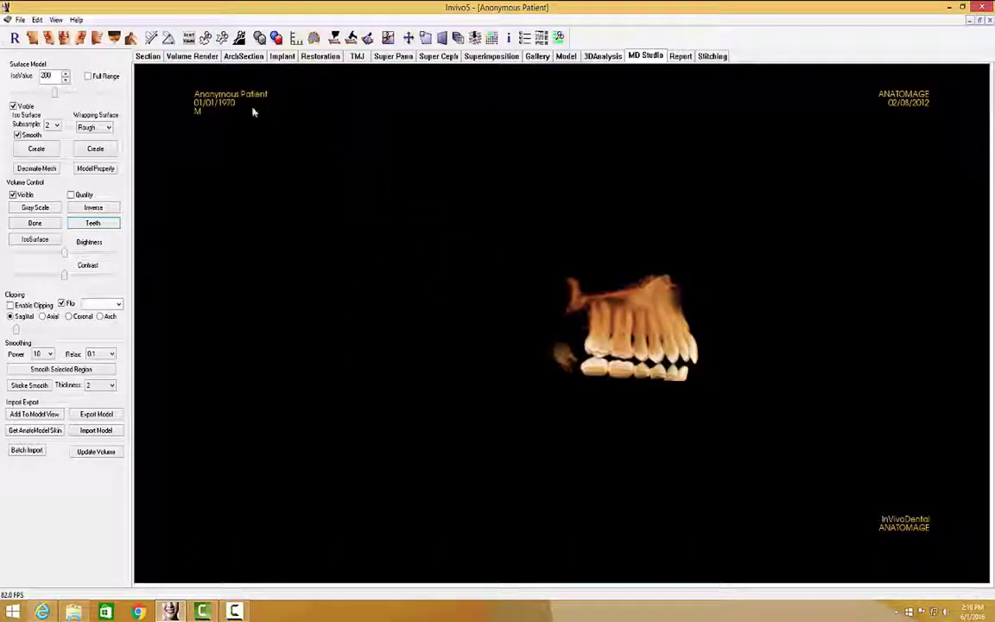
Step: Remove the lower teeth below the upper arch with a polygon sculpt line along the bite
{"action": "left_click", "coordinate": [222, 37]}
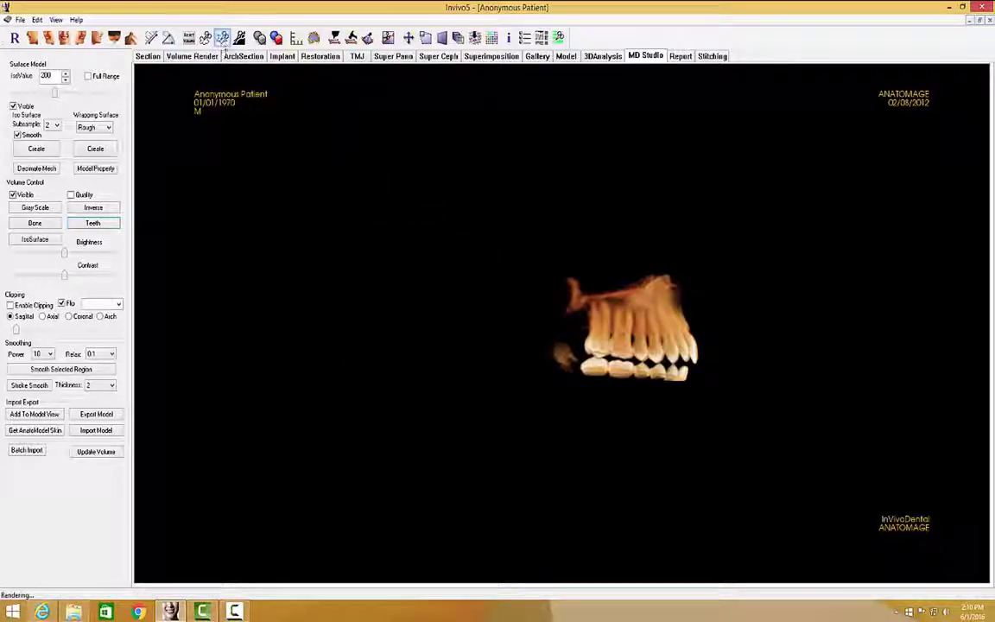
{"action": "left_click", "coordinate": [561, 341]}
{"action": "left_click", "coordinate": [643, 367]}
{"action": "double_click", "coordinate": [680, 384]}
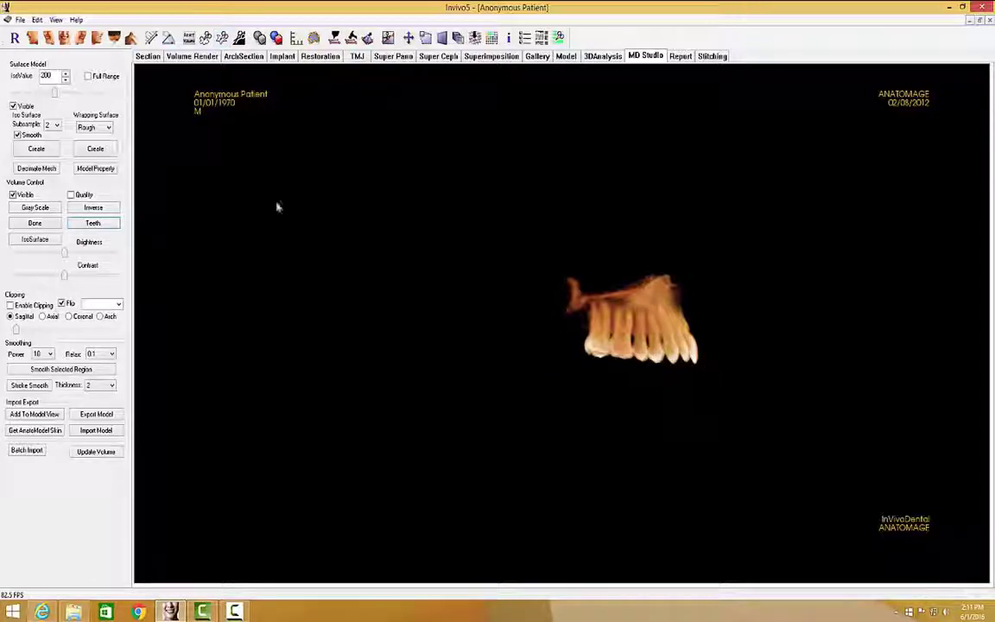
Step: Show the removed portion of the skull from the front by inverting the sculpt, and invert it back to the upper arch
{"action": "left_click", "coordinate": [64, 38]}
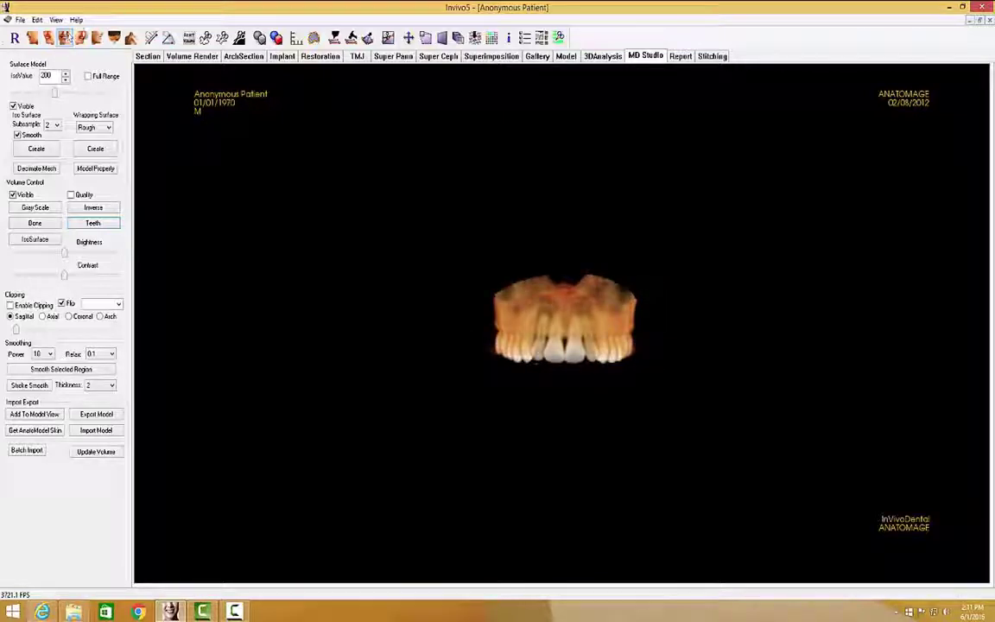
{"action": "left_click", "coordinate": [239, 39]}
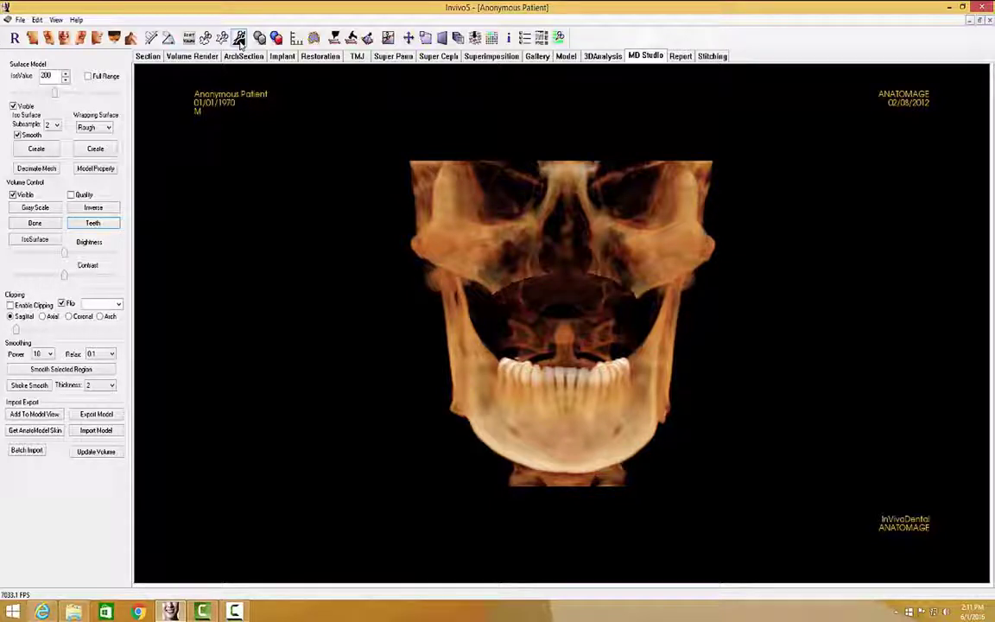
{"action": "left_click", "coordinate": [239, 39]}
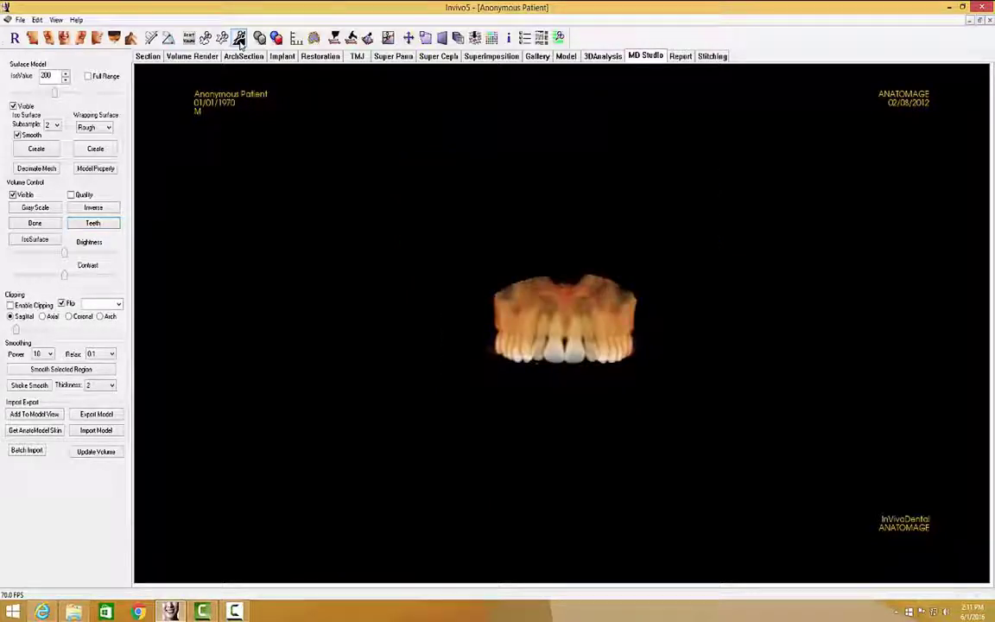
Step: Try cutting off one side of the upper arch with a diagonal polygon sculpt line, and undo the cut
{"action": "left_click", "coordinate": [222, 38]}
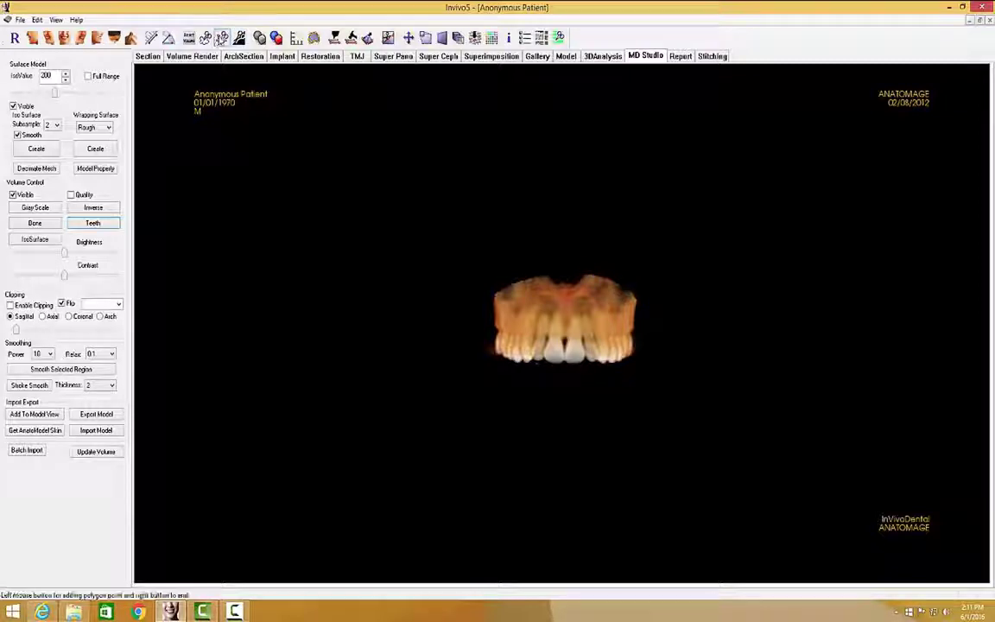
{"action": "left_click_drag", "start_coordinate": [505, 278], "coordinate": [549, 382]}
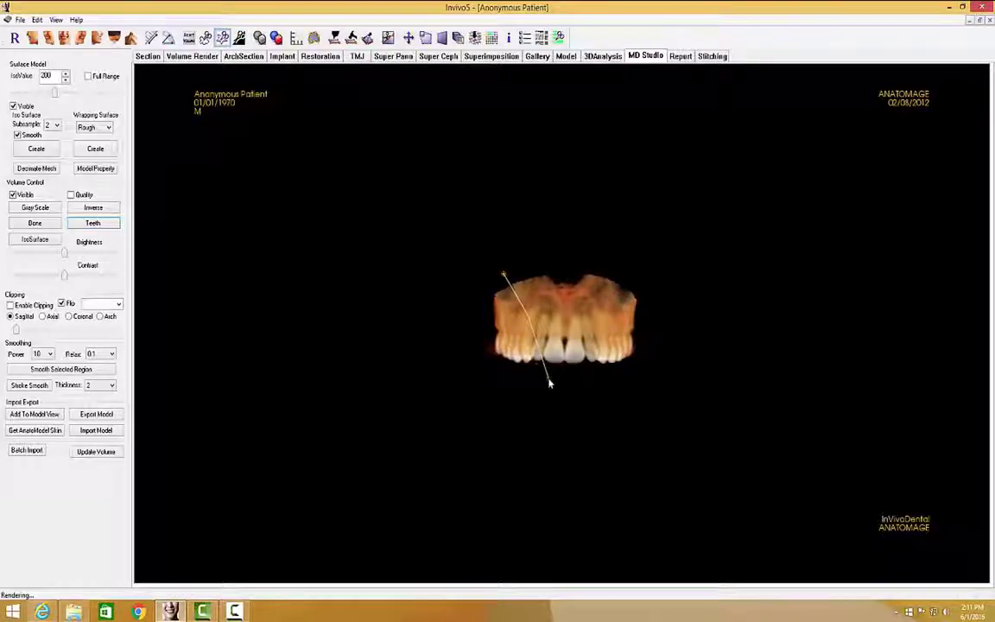
{"action": "left_click", "coordinate": [45, 19]}
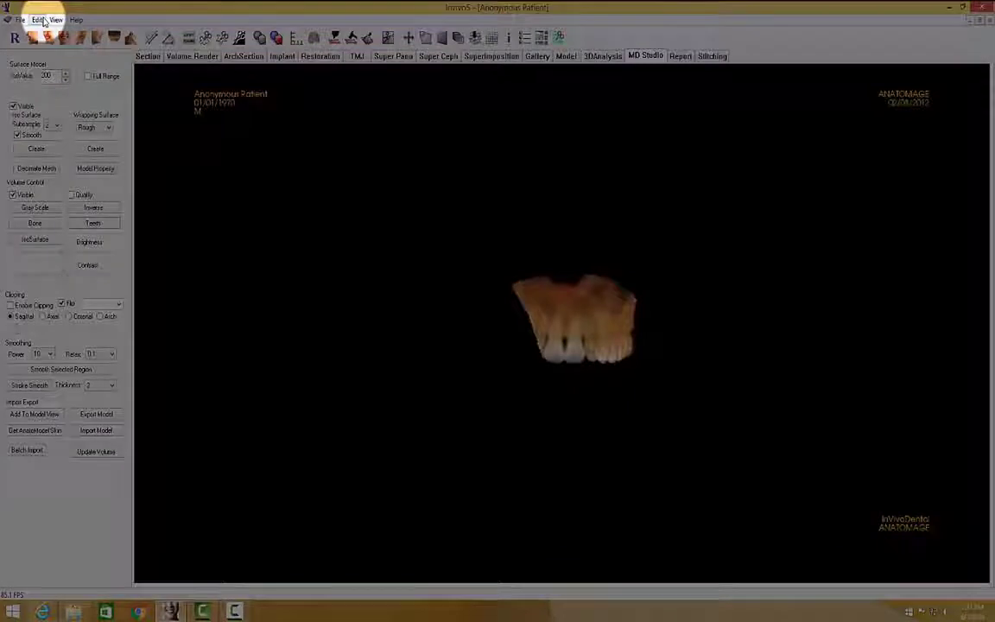
{"action": "left_click", "coordinate": [47, 33]}
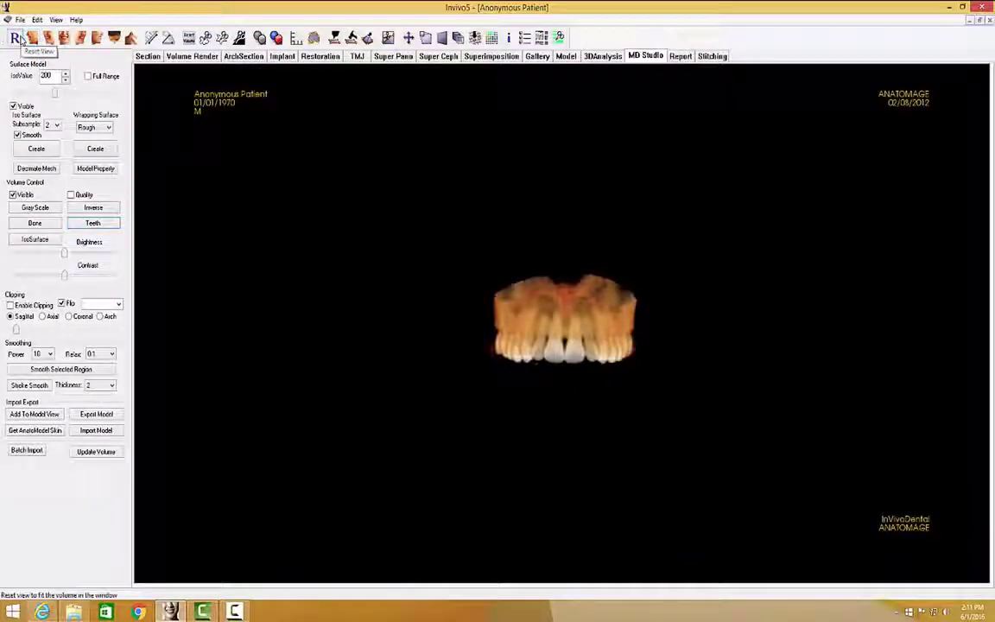
Step: Restore the complete original skull volume, discarding all sculpting
{"action": "left_click", "coordinate": [188, 38]}
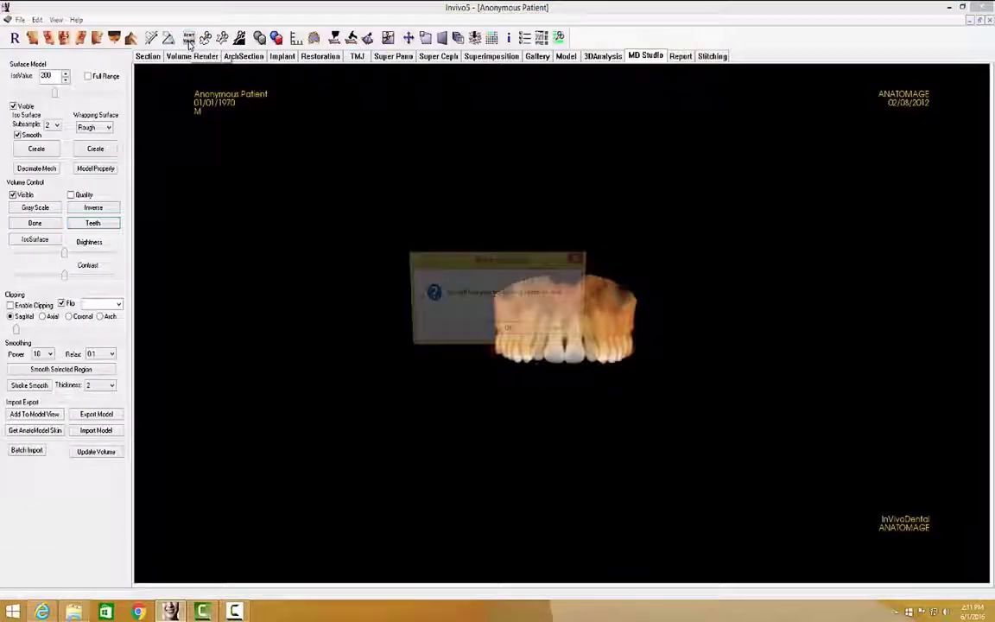
{"action": "left_click", "coordinate": [508, 333]}
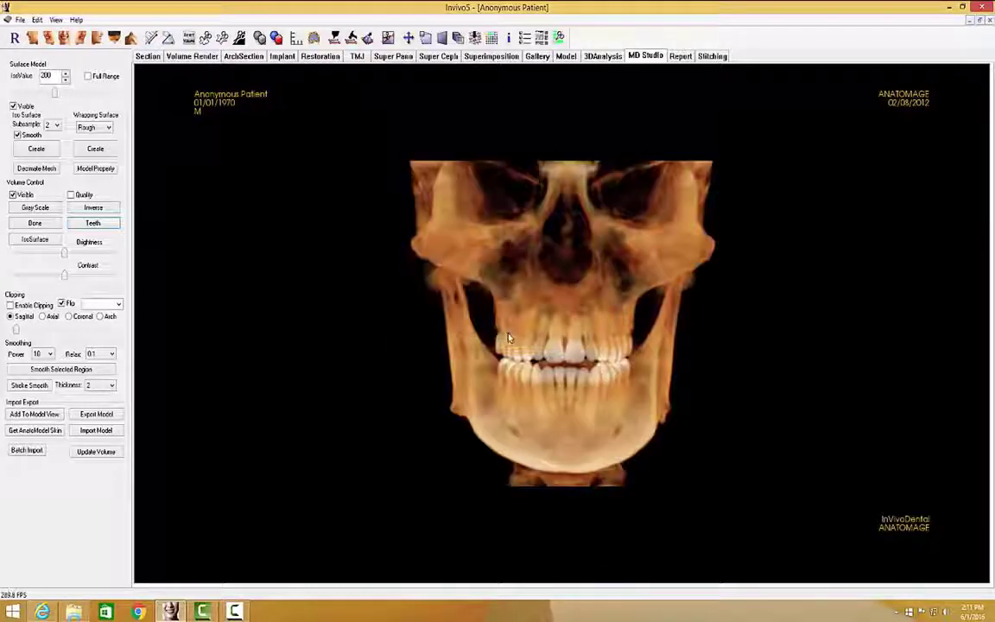
{"action": "left_click", "coordinate": [37, 19]}
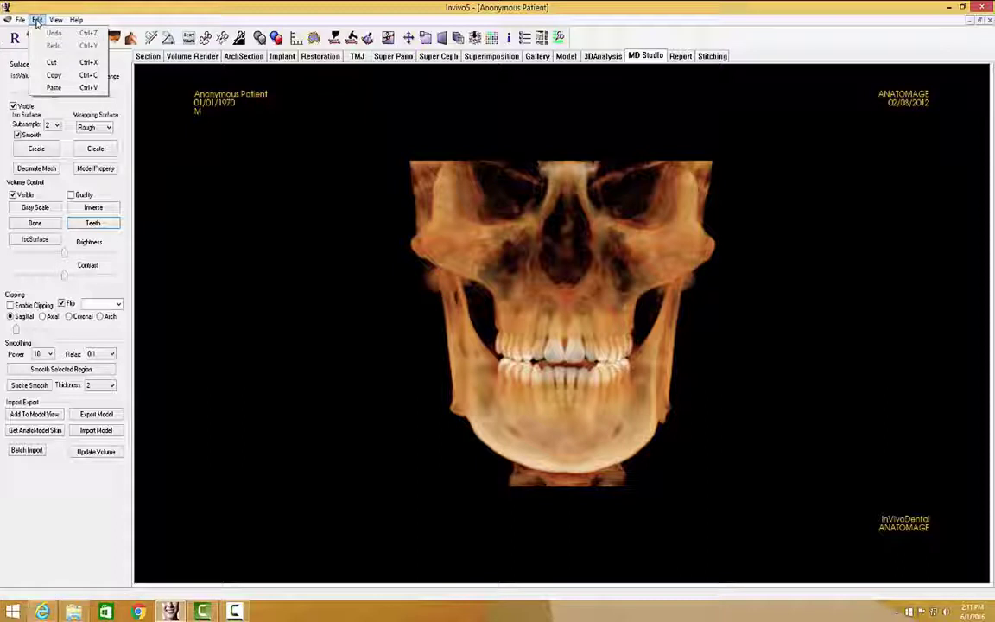
{"action": "left_click", "coordinate": [233, 138]}
Step: Isolate the upper jaw and teeth in the front view with a closed polygon sculpt outline
{"action": "left_click", "coordinate": [222, 37]}
{"action": "left_click", "coordinate": [492, 290]}
{"action": "left_click", "coordinate": [528, 273]}
{"action": "left_click", "coordinate": [594, 272]}
{"action": "left_click", "coordinate": [635, 297]}
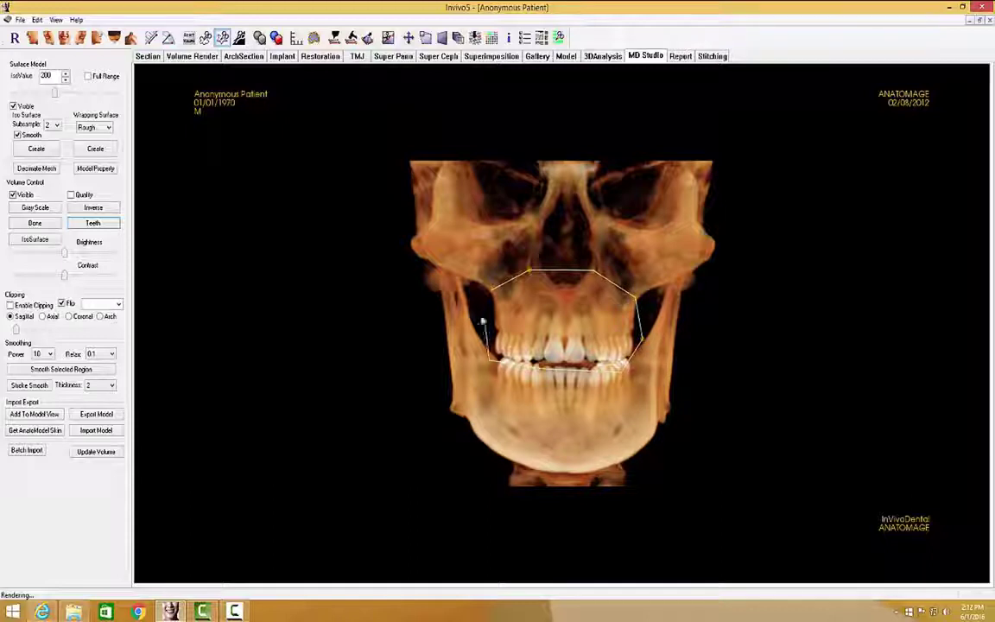
{"action": "double_click", "coordinate": [482, 327]}
Step: Sculpt away the spine remnants and lower teeth from the side, leaving only the upper arch
{"action": "left_click_drag", "start_coordinate": [490, 249], "coordinate": [808, 318]}
{"action": "left_click", "coordinate": [205, 38]}
{"action": "left_click_drag", "start_coordinate": [533, 206], "coordinate": [529, 451]}
{"action": "left_click", "coordinate": [222, 38]}
{"action": "left_click_drag", "start_coordinate": [583, 357], "coordinate": [665, 365]}
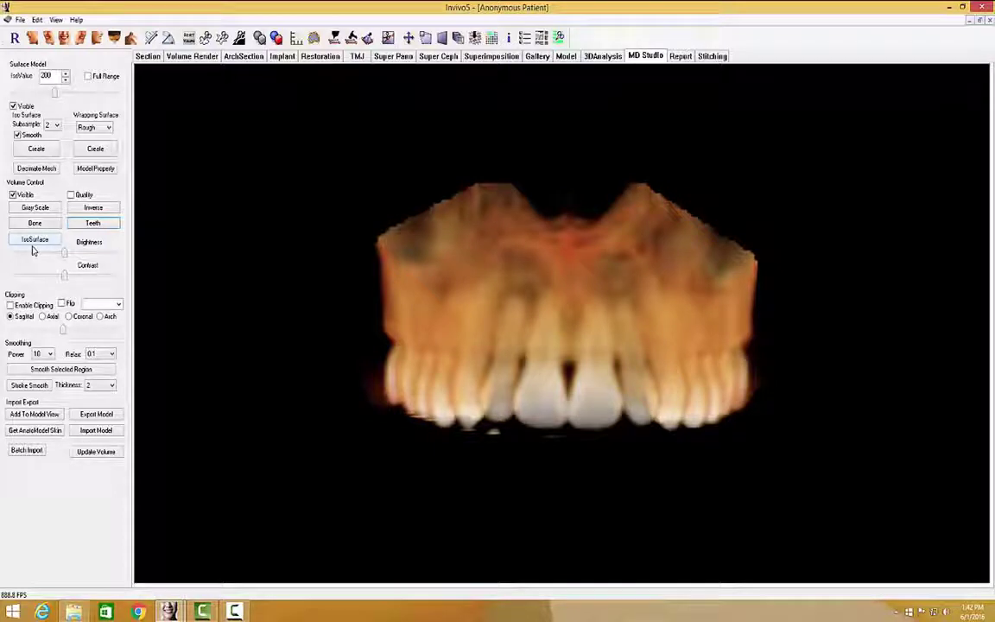
Step: Render the isolated upper arch as an isosurface with IsoValue 320 and set the Iso Surface Subsample to 1
{"action": "left_click", "coordinate": [41, 245]}
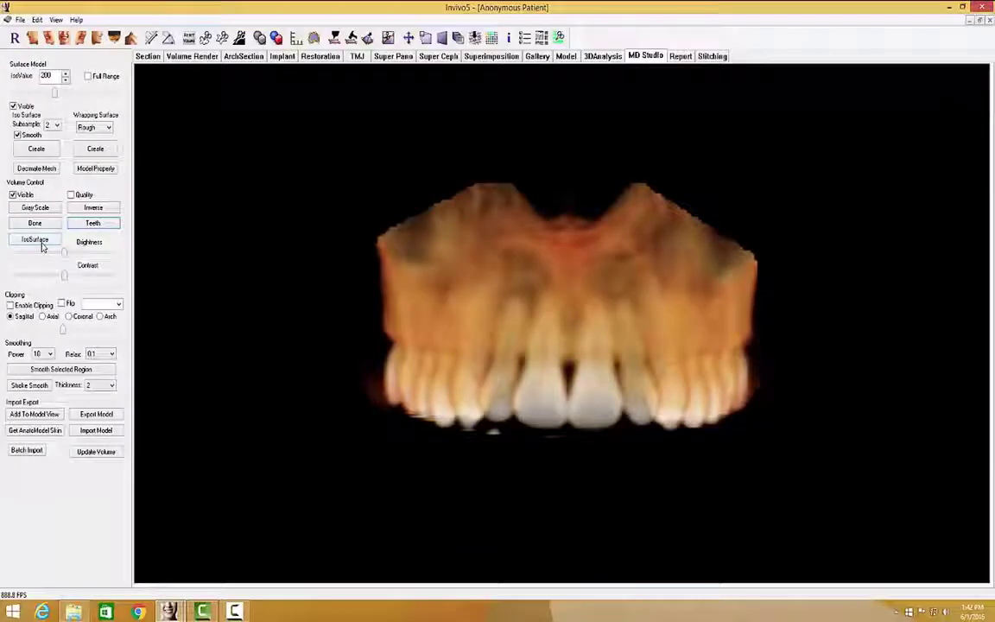
{"action": "left_click", "coordinate": [41, 245]}
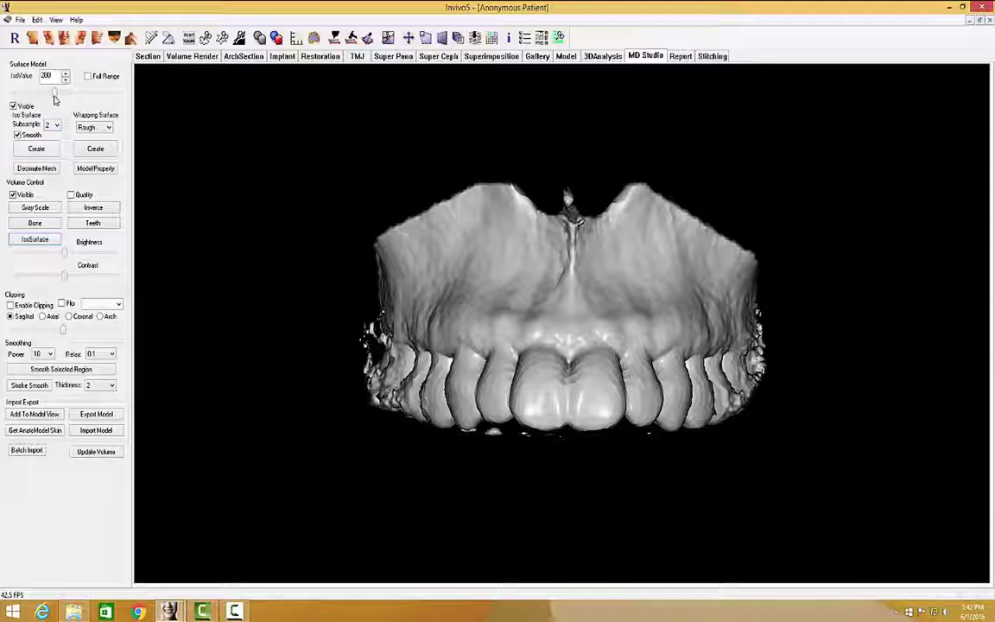
{"action": "mouse_move", "coordinate": [55, 97]}
{"action": "left_mouse_down"}
{"action": "mouse_move", "coordinate": [23, 102]}
{"action": "mouse_move", "coordinate": [57, 102]}
{"action": "left_mouse_up"}
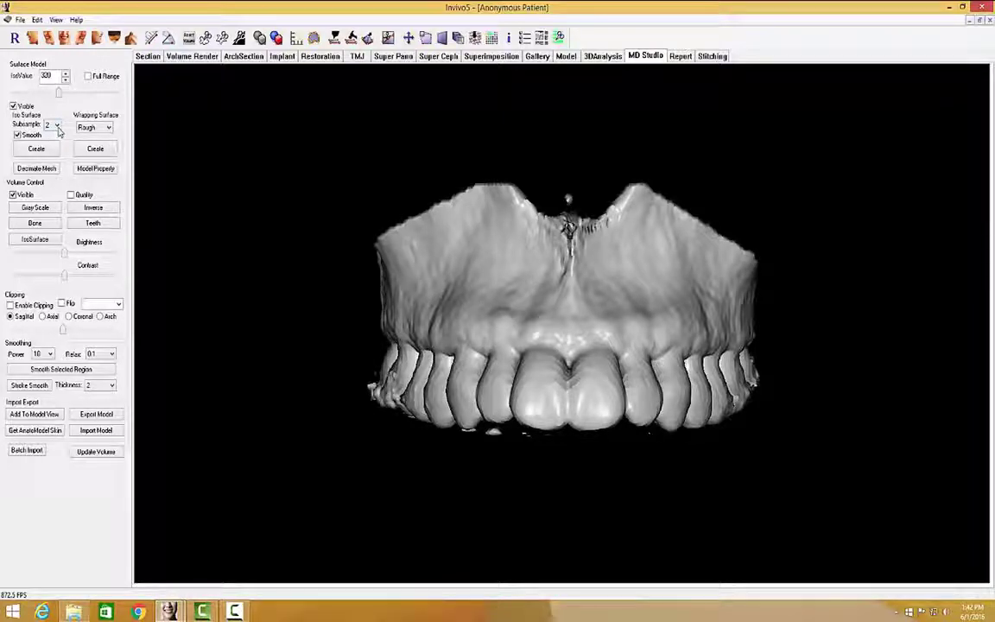
{"action": "left_click", "coordinate": [57, 126]}
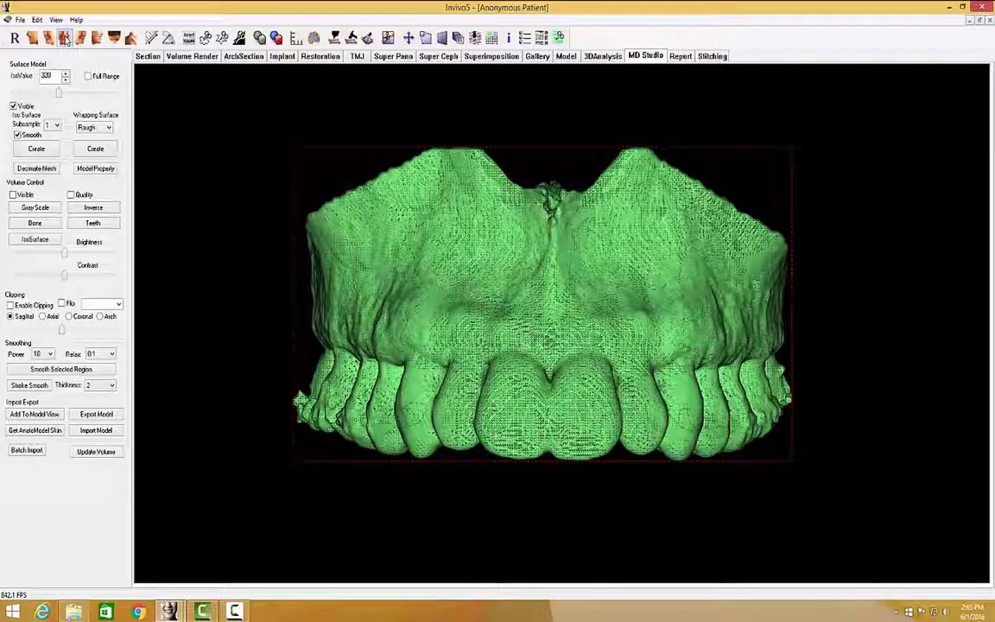
Step: Compare the mesh density of the wireframe upper arch models in the front view
{"action": "left_click", "coordinate": [63, 38]}
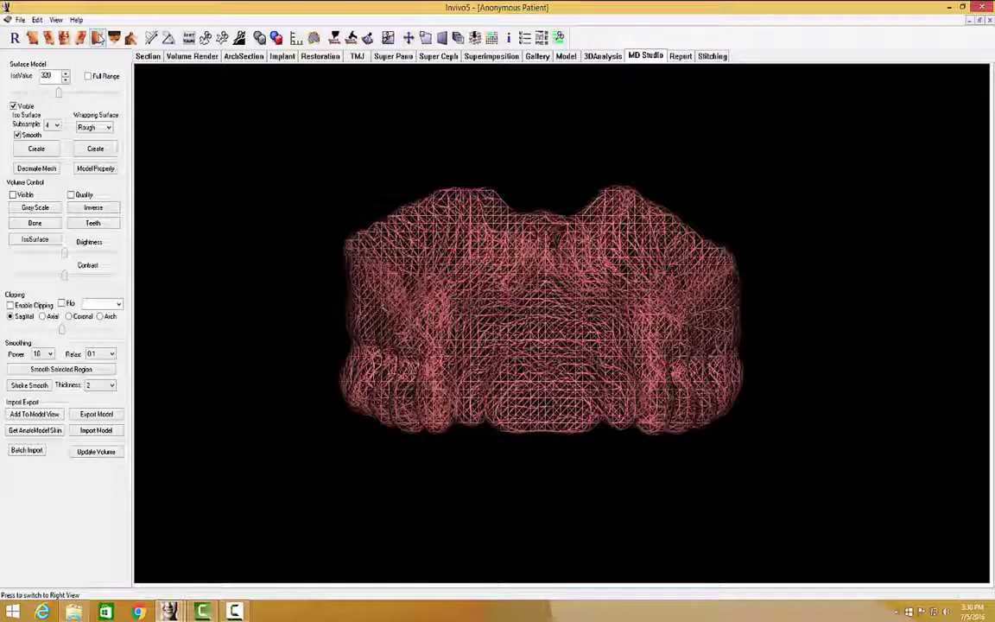
{"action": "left_click", "coordinate": [63, 38]}
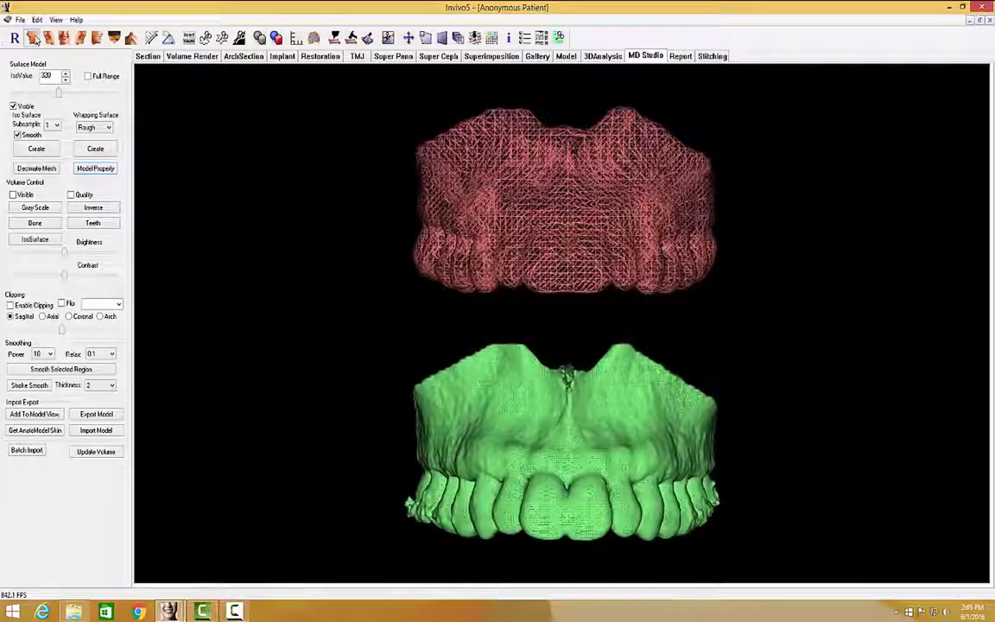
{"action": "left_click", "coordinate": [63, 38]}
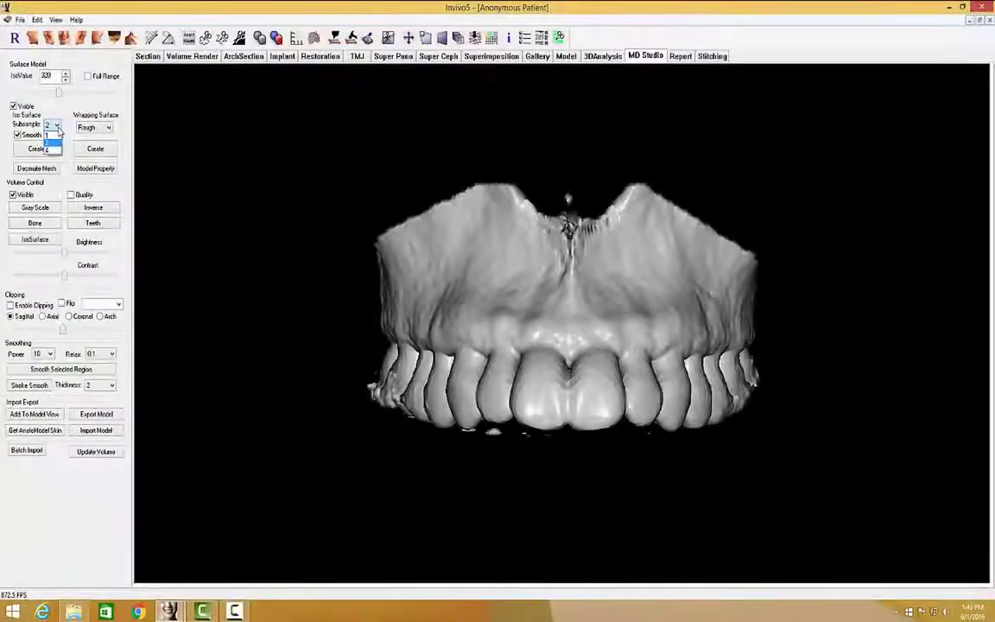
Step: Create a smoothed iso surface of the upper arch with Subsample 2 and name the mesh model Maxilla
{"action": "left_click", "coordinate": [57, 127]}
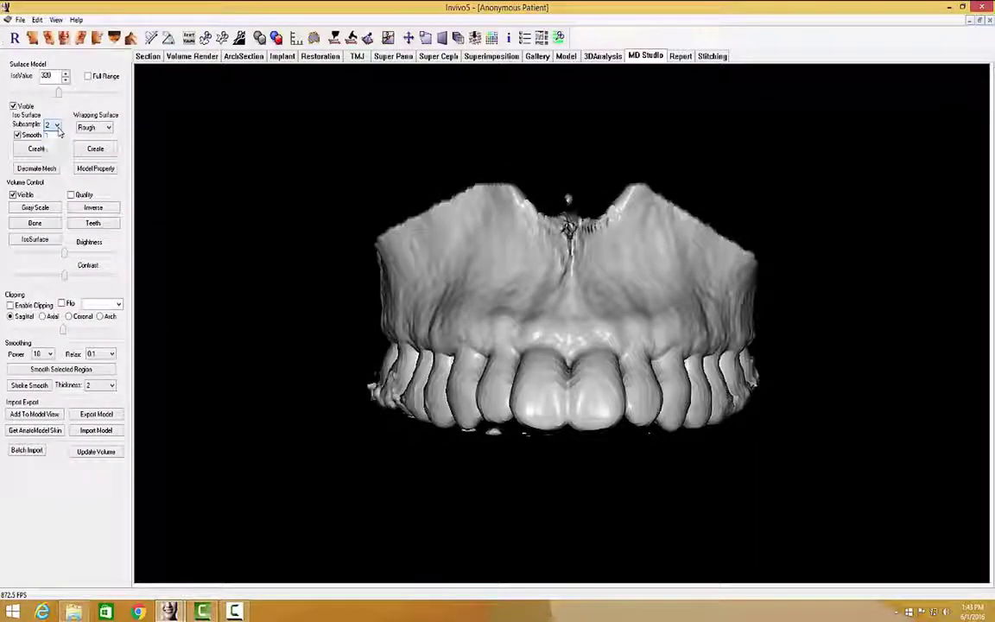
{"action": "left_click", "coordinate": [43, 148]}
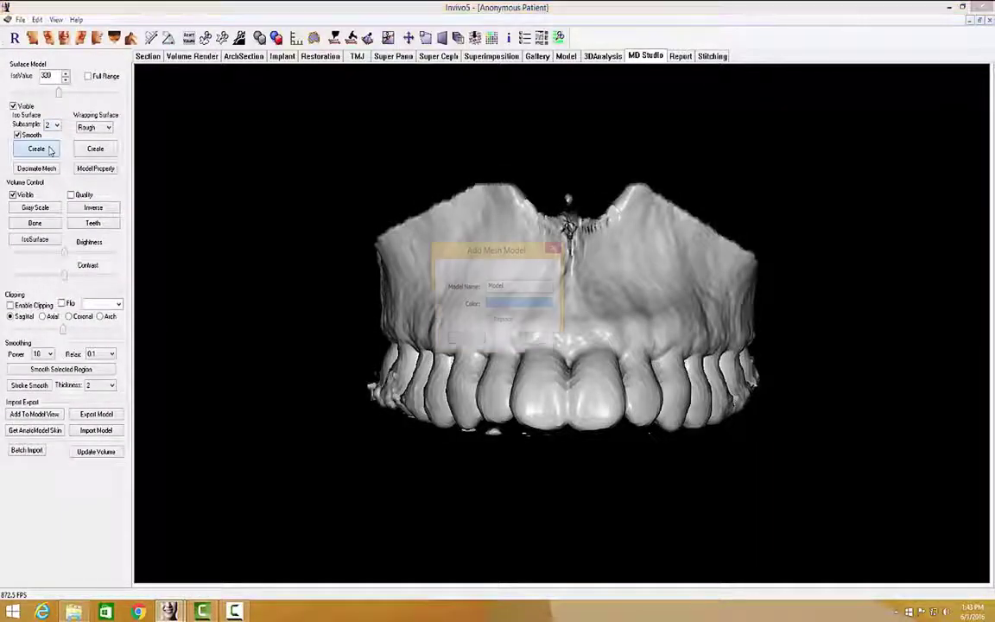
{"action": "left_click_drag", "start_coordinate": [521, 286], "coordinate": [458, 286]}
{"action": "type", "text": "Maxilla"}
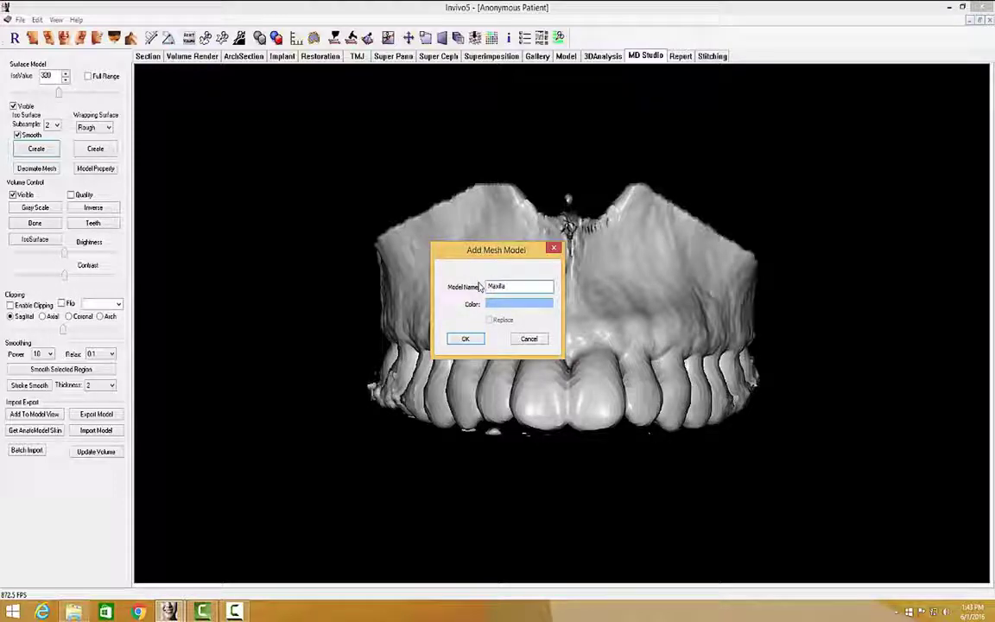
{"action": "left_click", "coordinate": [467, 339]}
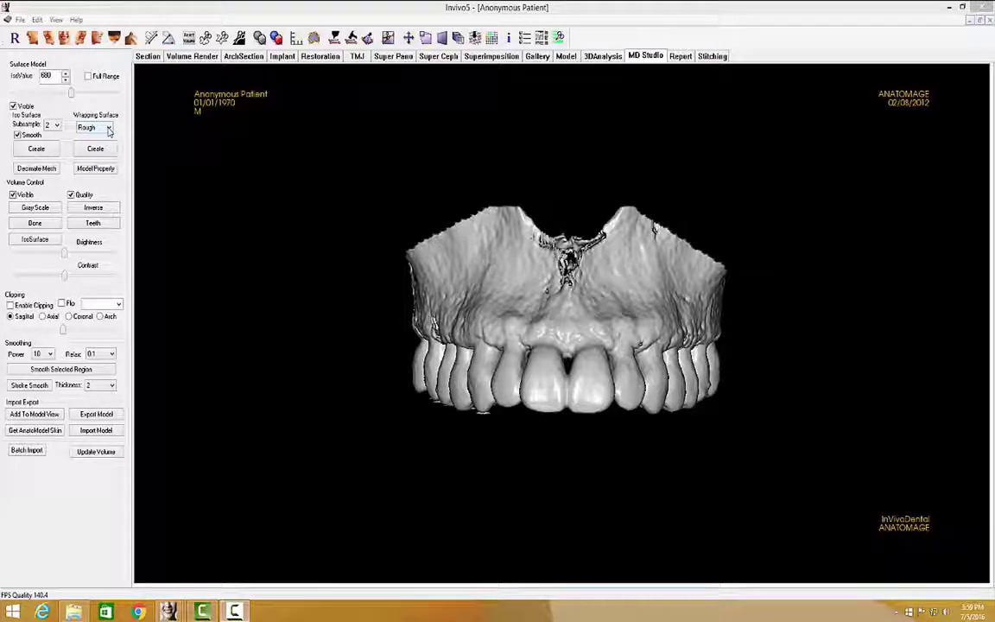
Step: Create a Fine wrapping surface of the upper arch and compare it with the green model from above and below
{"action": "left_click", "coordinate": [109, 128]}
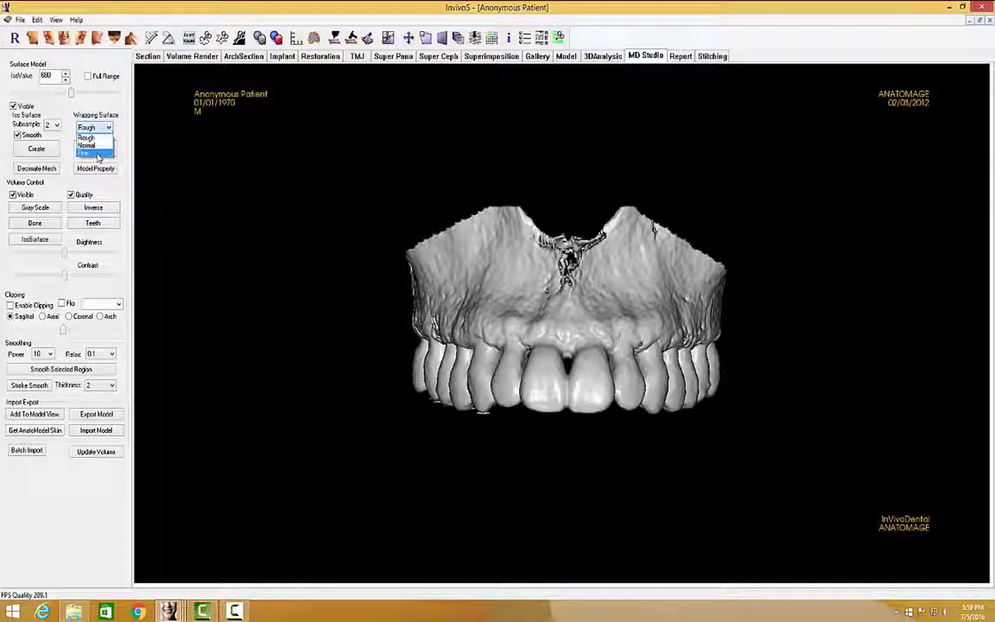
{"action": "left_click", "coordinate": [99, 156]}
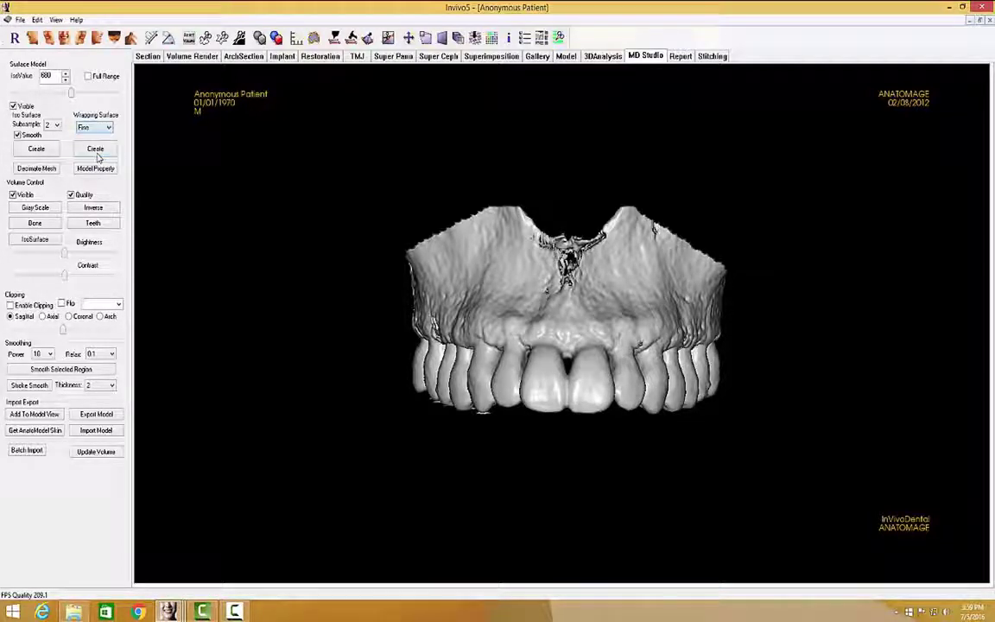
{"action": "left_click", "coordinate": [96, 152]}
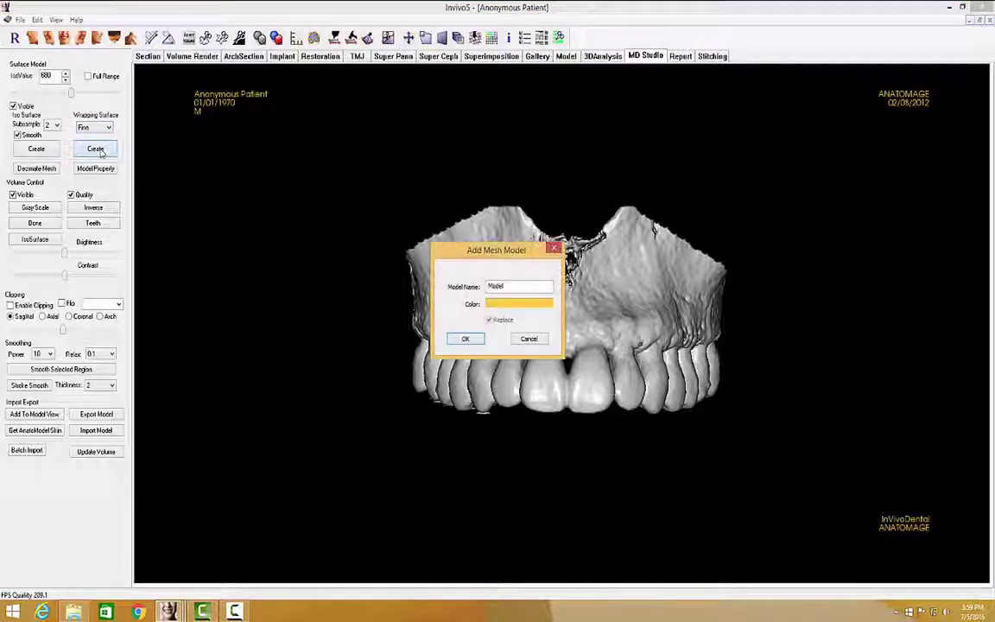
{"action": "left_click", "coordinate": [467, 337]}
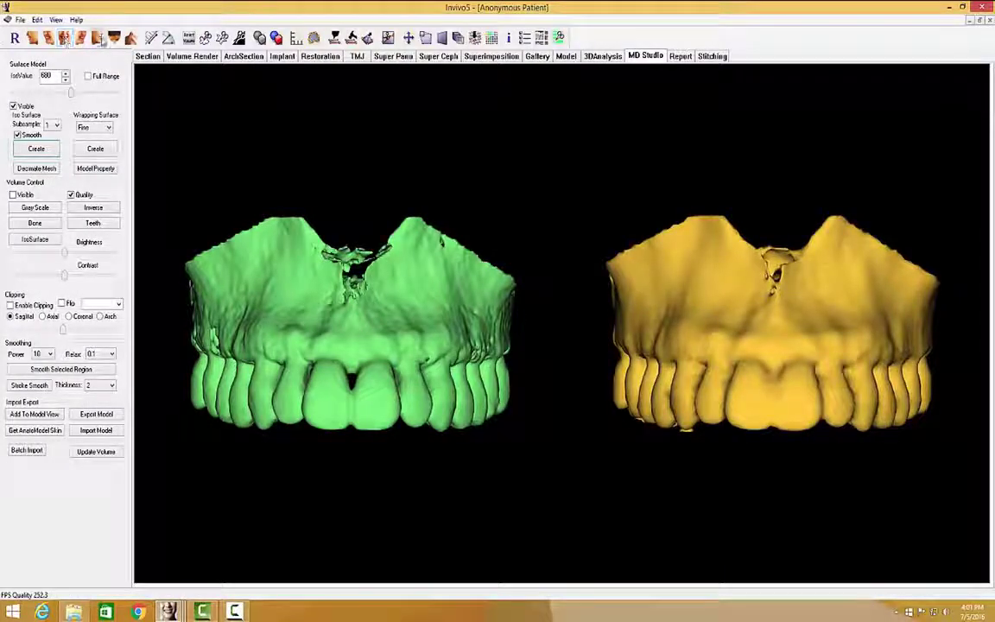
{"action": "left_click", "coordinate": [114, 40]}
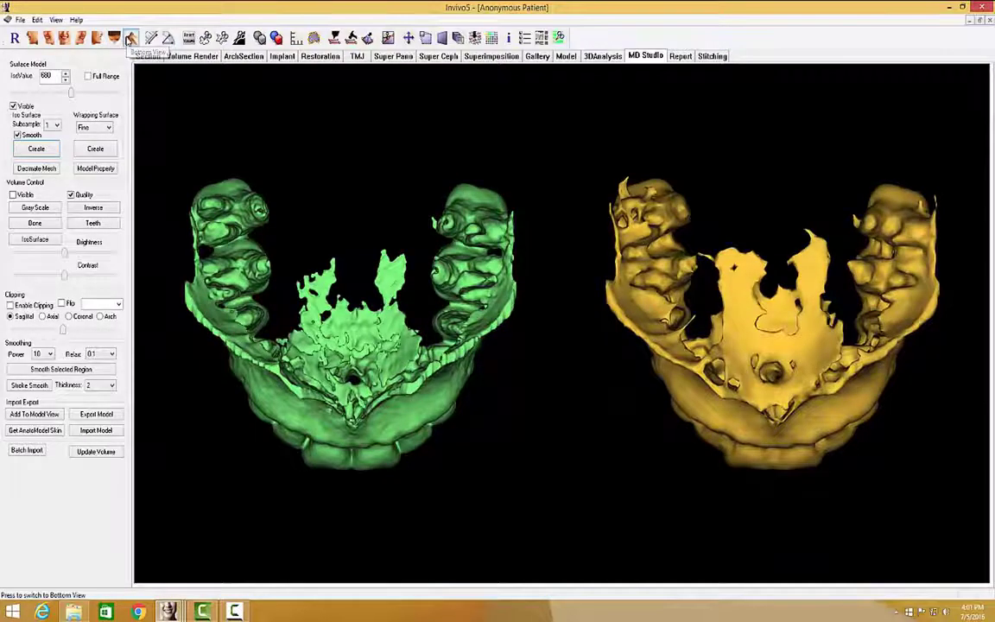
{"action": "left_click", "coordinate": [130, 38]}
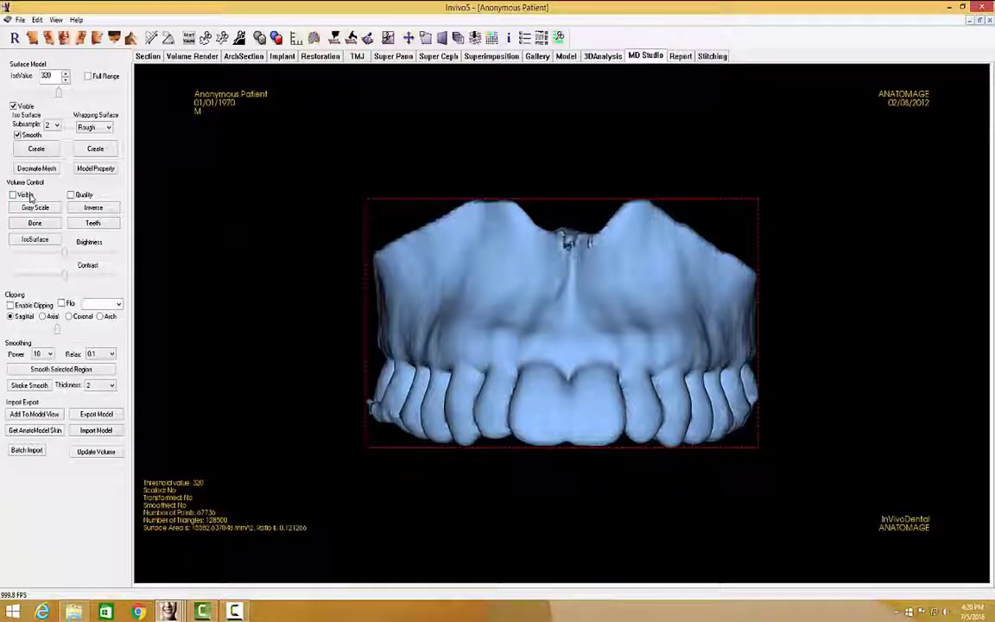
Step: Inspect the inside of the blue maxilla model with sagittal clipping and turn the clipping off again
{"action": "left_click", "coordinate": [11, 305]}
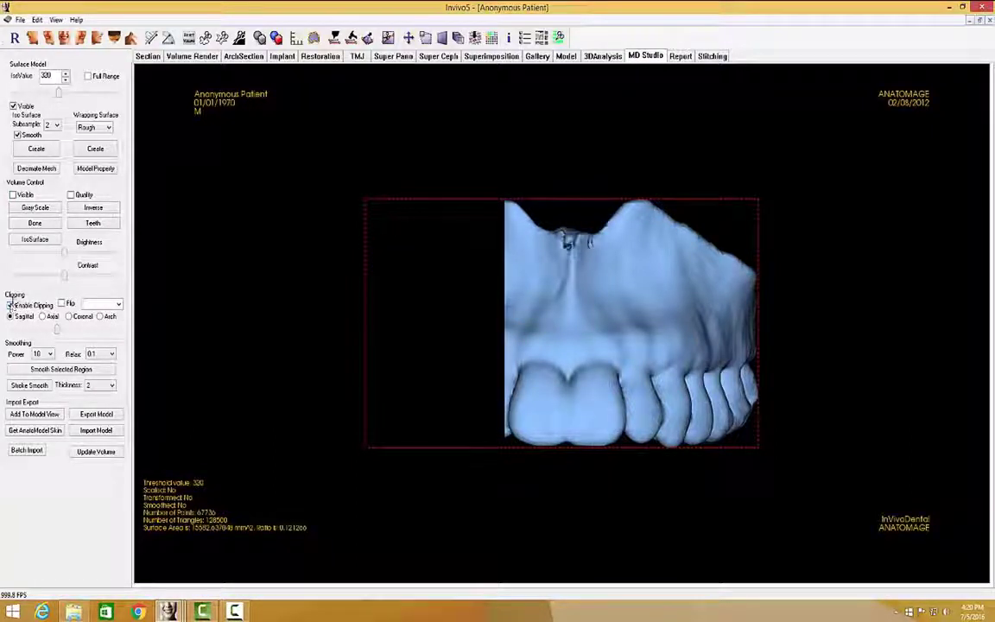
{"action": "left_click_drag", "start_coordinate": [329, 131], "coordinate": [435, 183]}
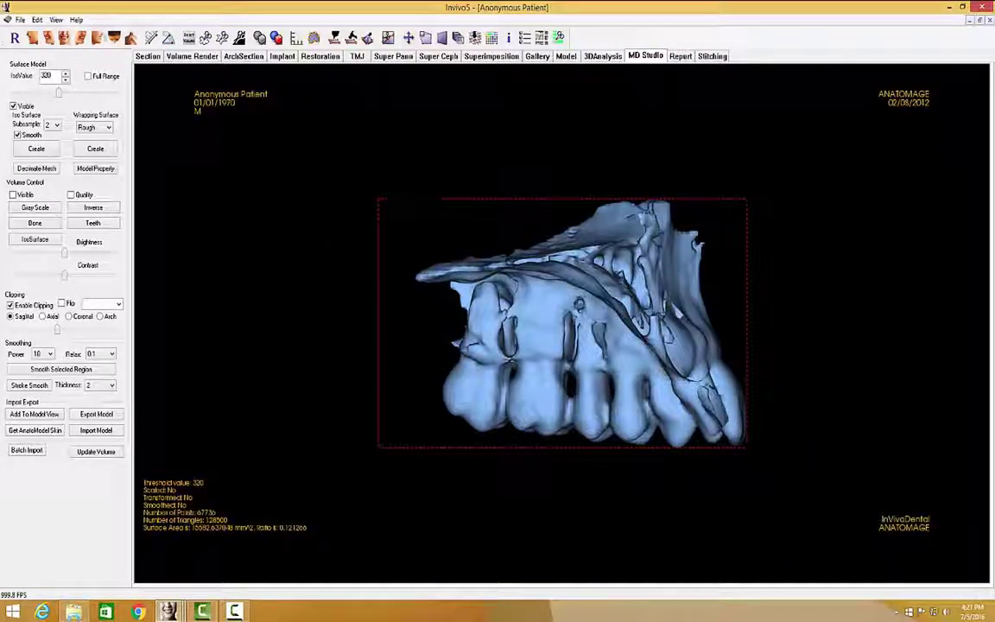
{"action": "left_click", "coordinate": [66, 38]}
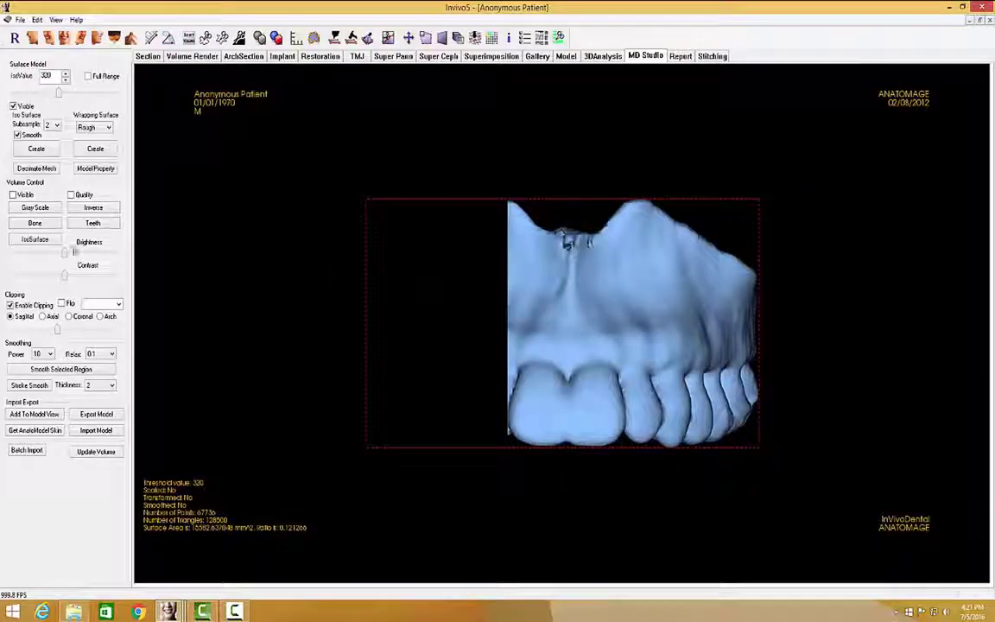
{"action": "left_click", "coordinate": [10, 305]}
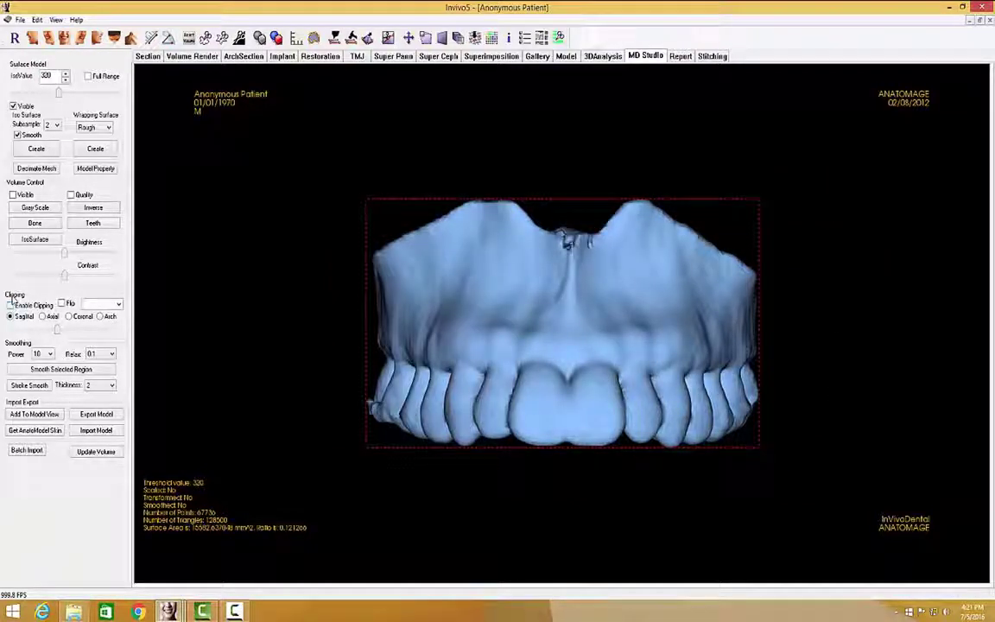
Step: Replace the blue maxilla model with a newly created iso surface and delete the replacement
{"action": "left_click", "coordinate": [36, 149]}
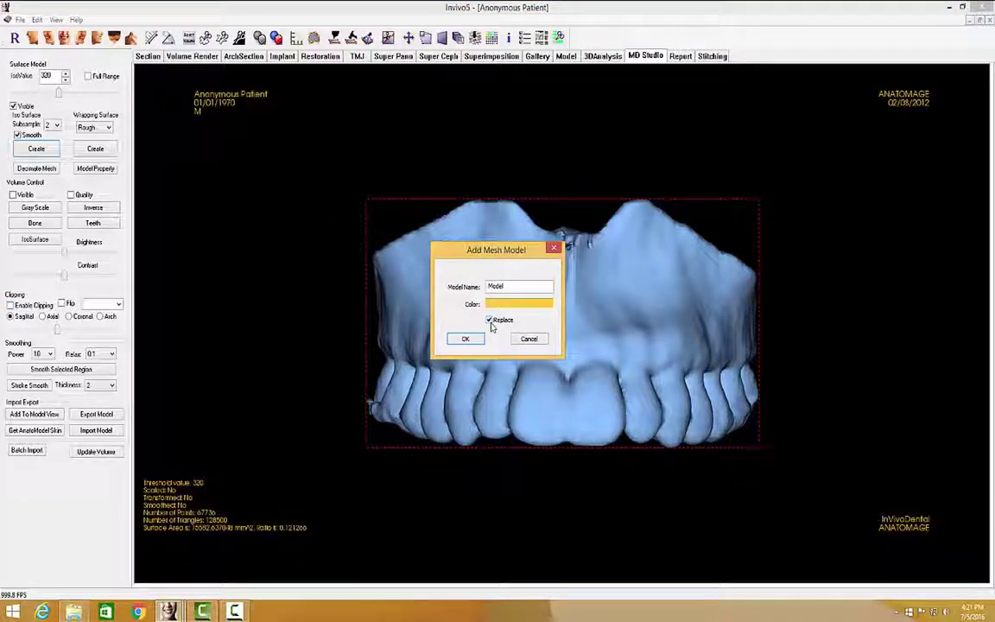
{"action": "left_click", "coordinate": [465, 339]}
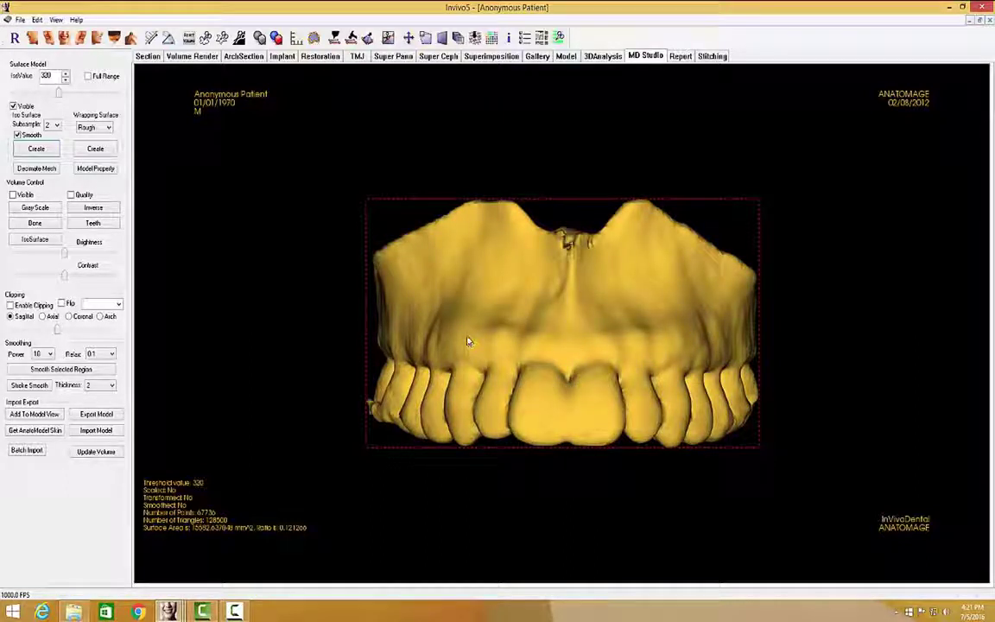
{"action": "key", "text": "Delete"}
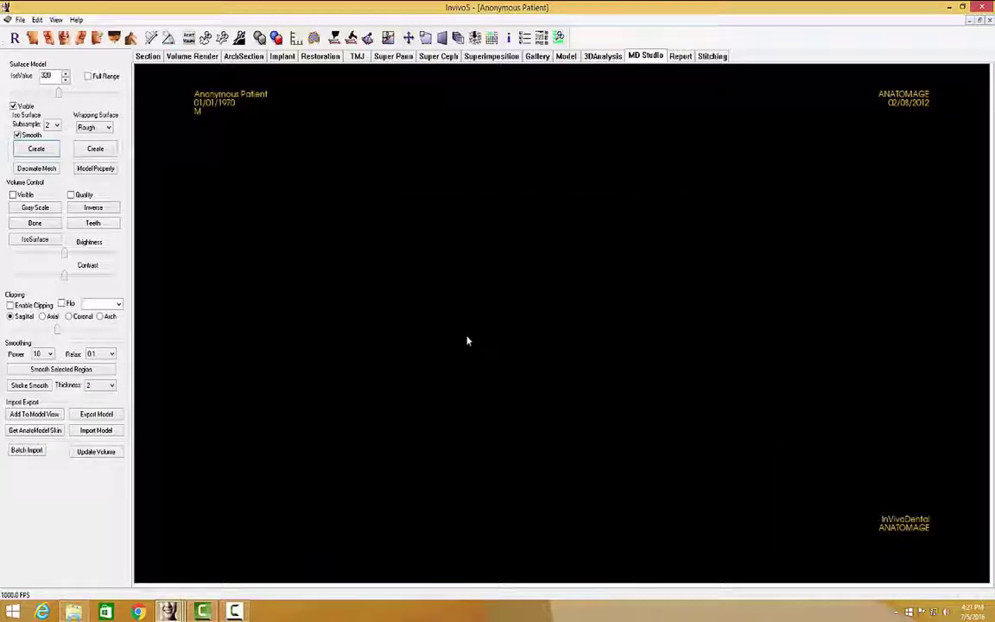
Step: Create a new iso surface model from the redisplayed upper arch volume and hide the volume again
{"action": "left_click", "coordinate": [13, 194]}
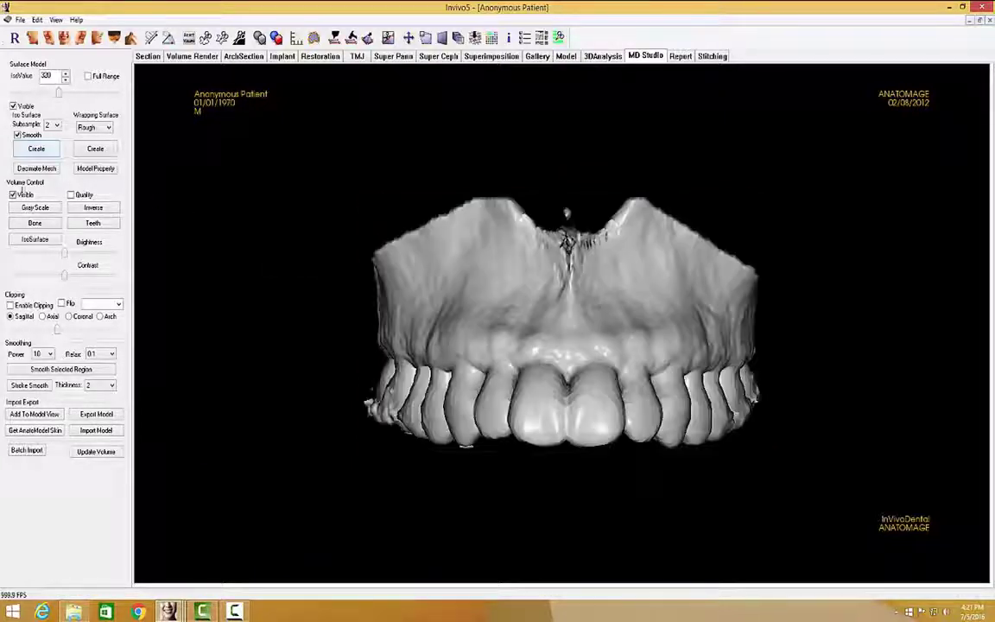
{"action": "left_click", "coordinate": [47, 150]}
{"action": "left_click", "coordinate": [465, 339]}
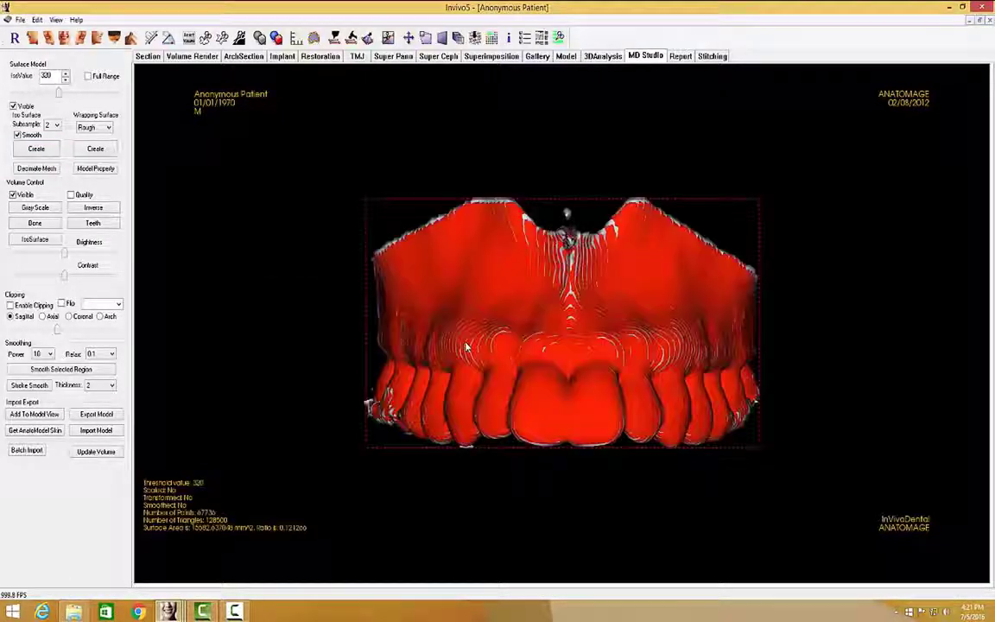
{"action": "left_click", "coordinate": [13, 194]}
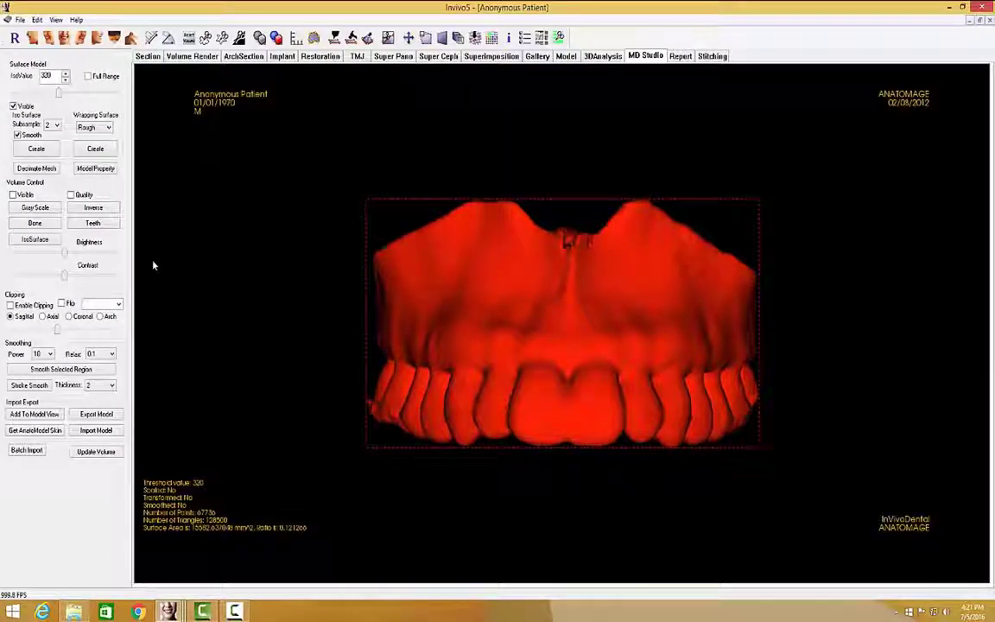
Step: Set the red maxilla model's rendering mode to Wireframe, trying the Points mode along the way
{"action": "left_click", "coordinate": [95, 168]}
{"action": "left_click_drag", "start_coordinate": [430, 174], "coordinate": [208, 175]}
{"action": "left_click", "coordinate": [203, 256]}
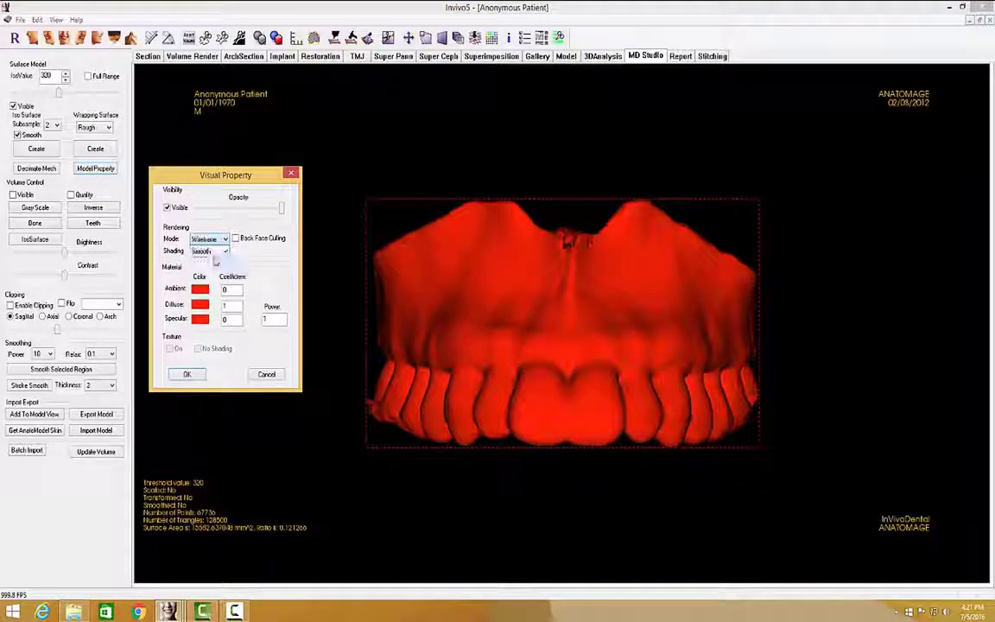
{"action": "left_click", "coordinate": [209, 239]}
{"action": "left_click", "coordinate": [206, 249]}
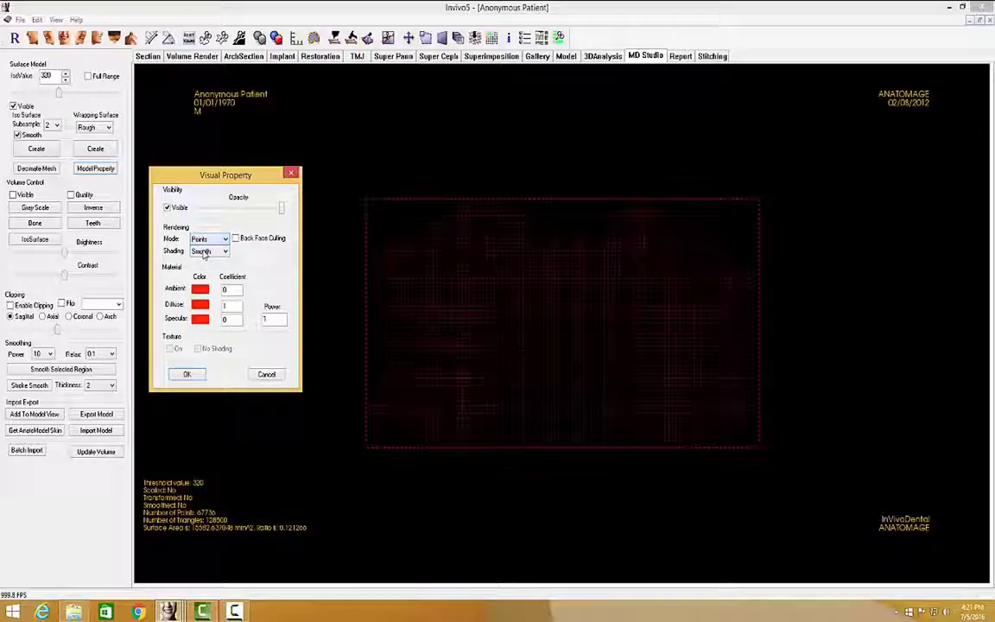
{"action": "left_click", "coordinate": [209, 239]}
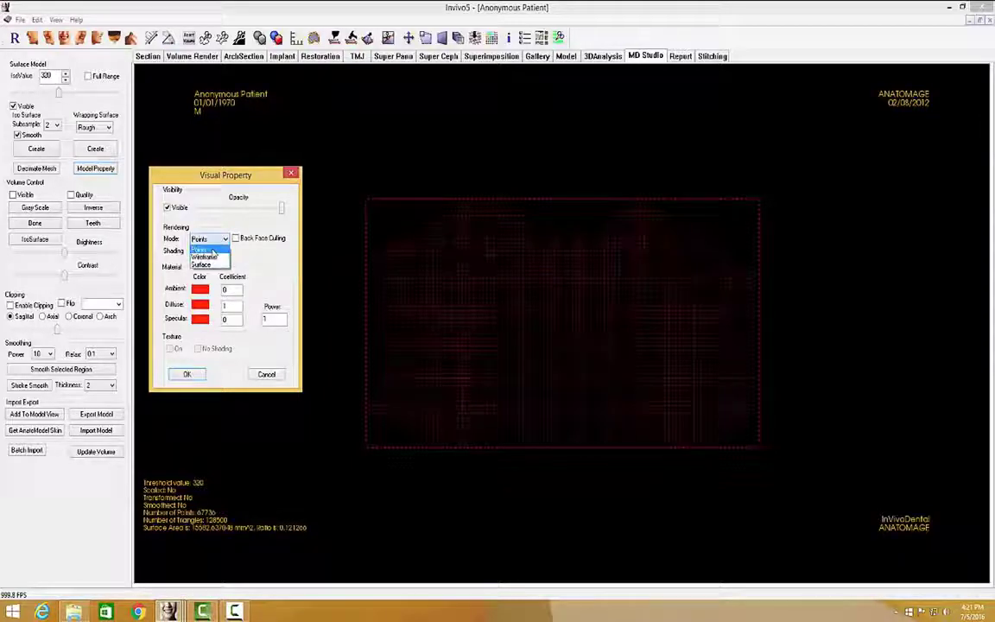
{"action": "left_click", "coordinate": [204, 257]}
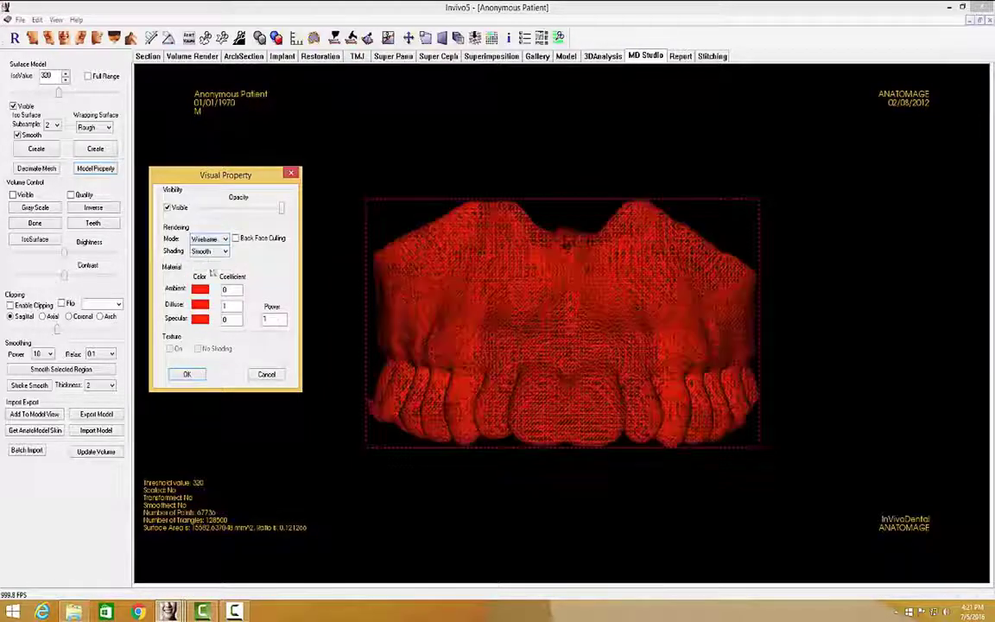
{"action": "left_click", "coordinate": [188, 373]}
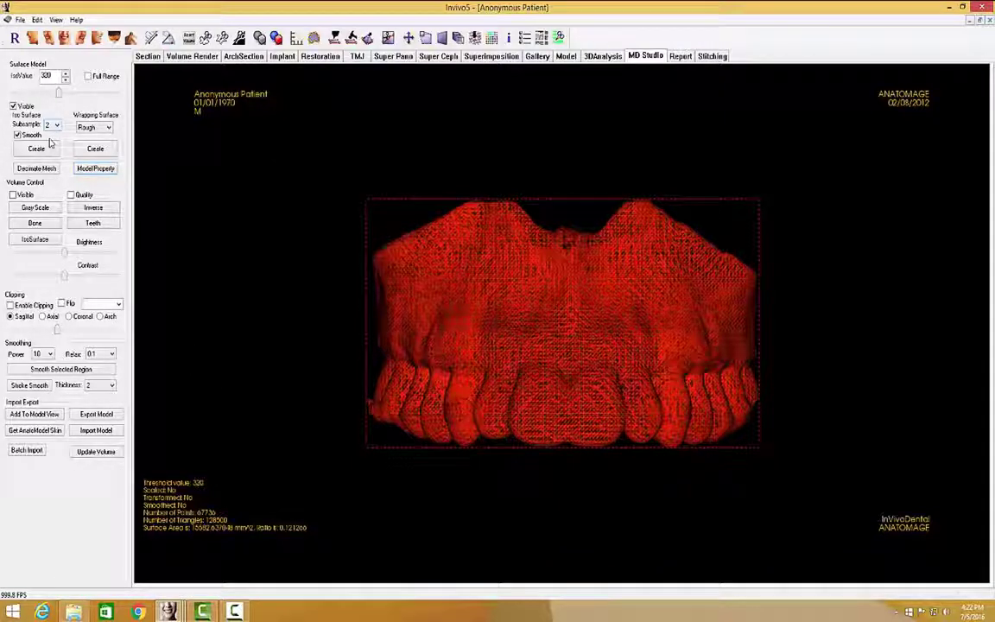
Step: Decimate the red maxilla mesh to a target of 50000 triangles
{"action": "left_click", "coordinate": [48, 169]}
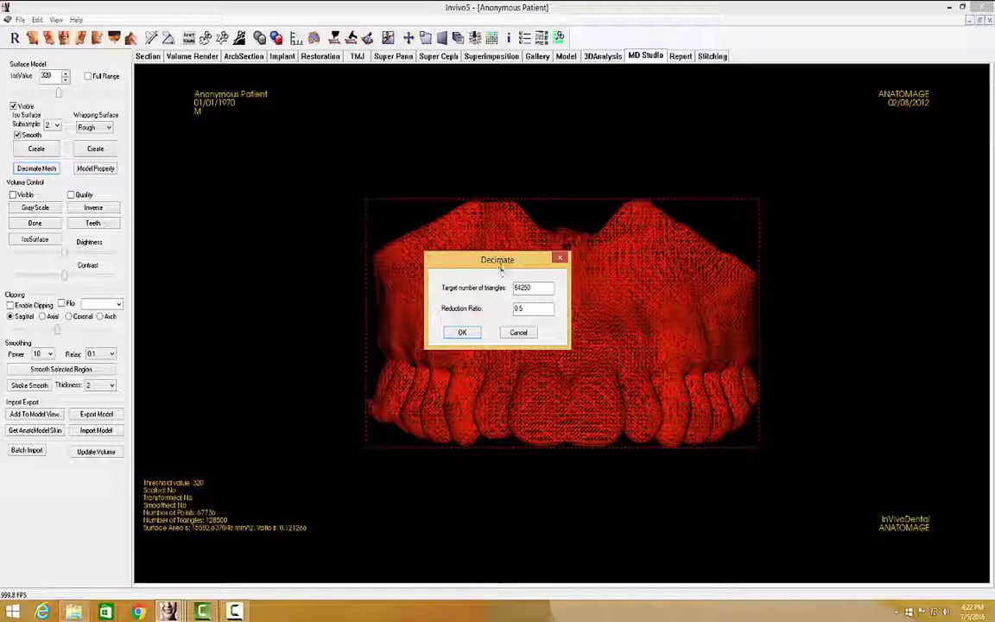
{"action": "left_click_drag", "start_coordinate": [499, 259], "coordinate": [252, 292]}
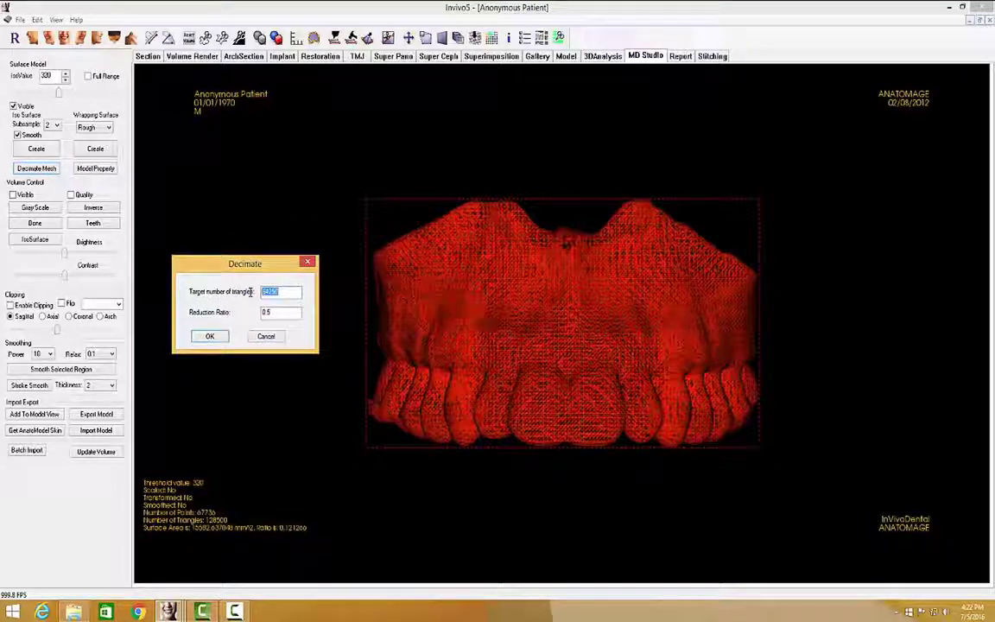
{"action": "type", "text": "50000"}
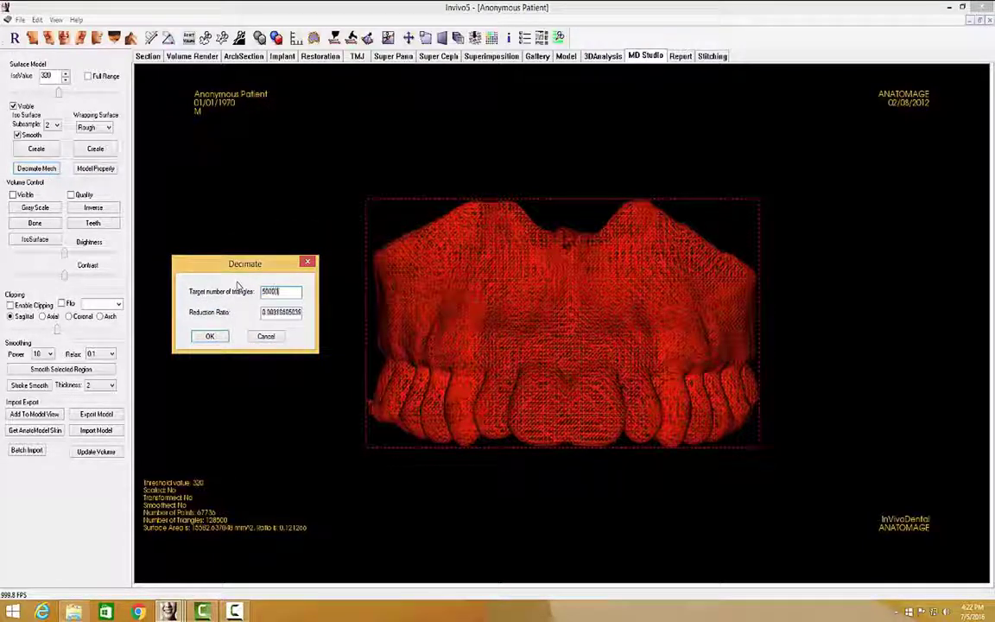
{"action": "left_click", "coordinate": [209, 335]}
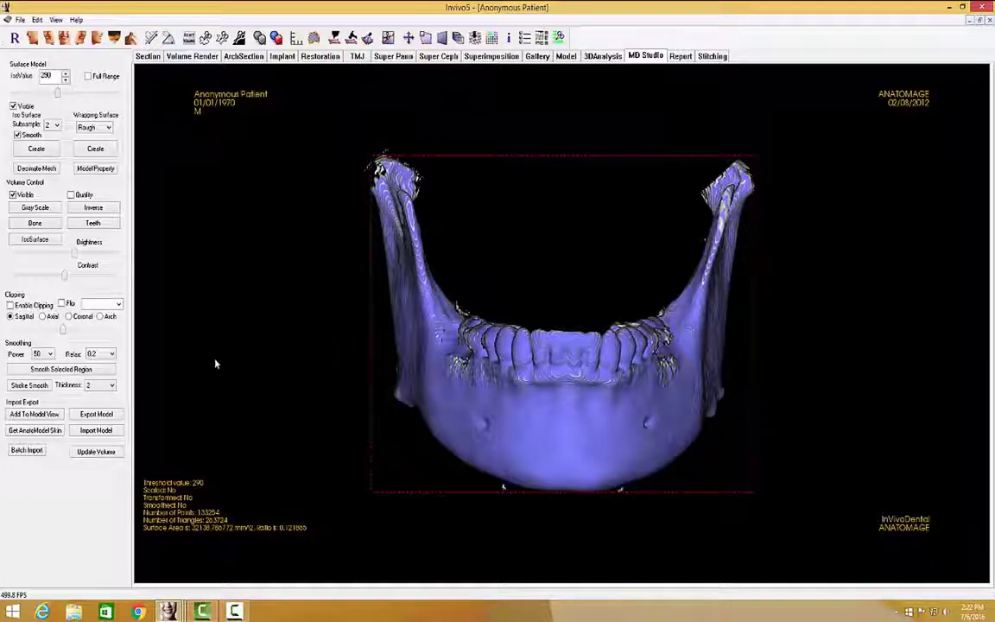
Step: Hide the volume around the purple mandible model and bring its lower teeth into close view
{"action": "left_click", "coordinate": [13, 196]}
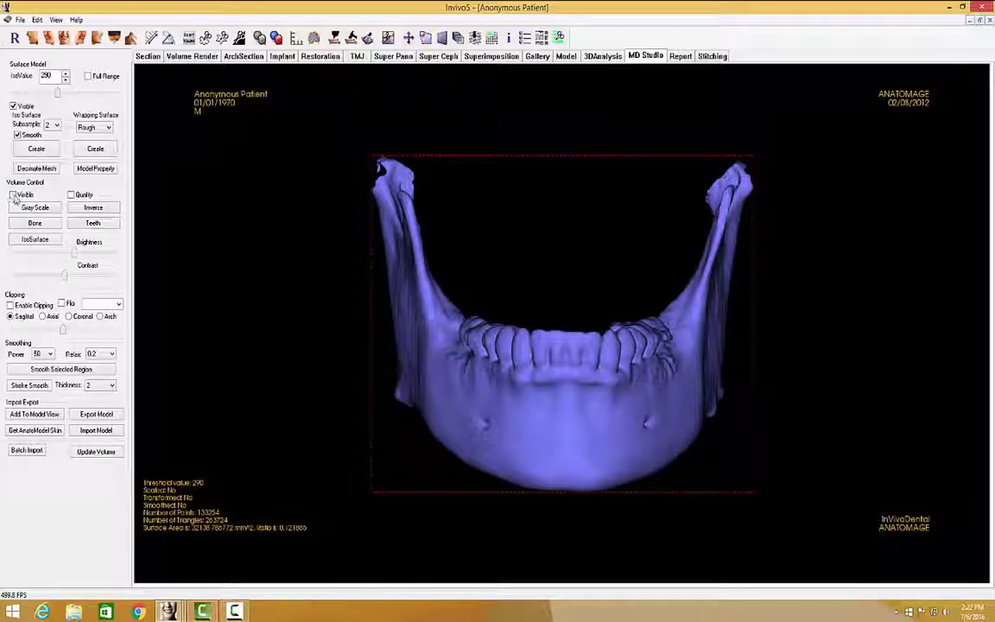
{"action": "scroll", "coordinate": [526, 272], "scroll_direction": "up", "scroll_amount": 5}
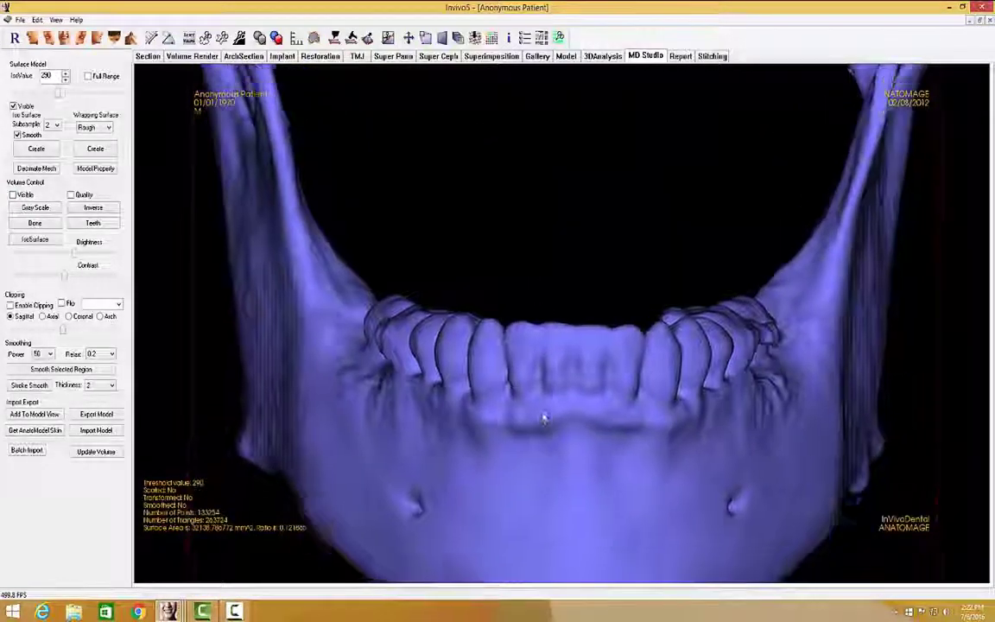
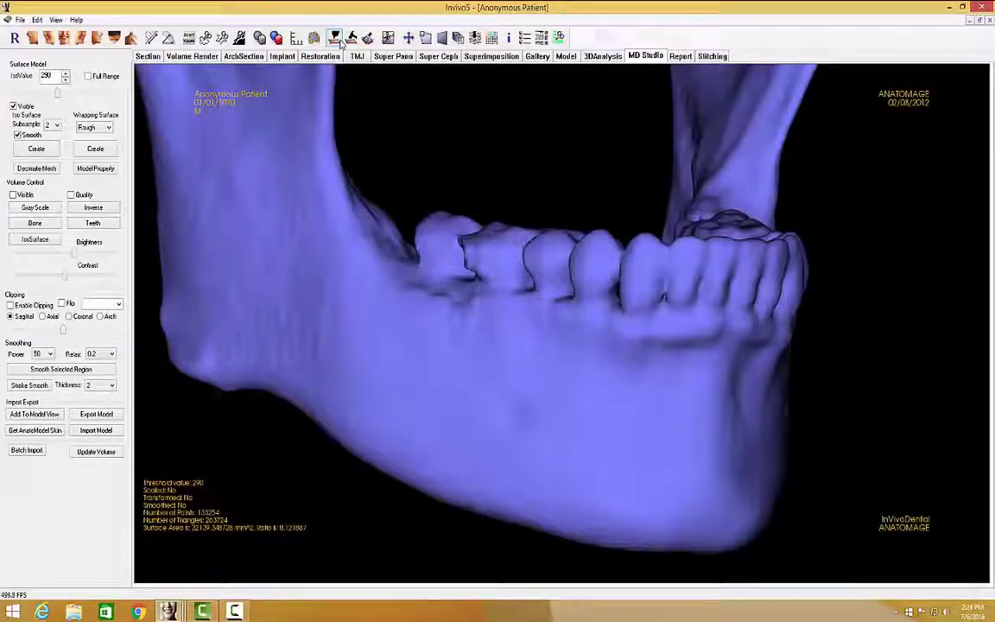
Step: Outline the rough bone area below the rearmost molar on the mandible mesh and flatten the marked area
{"action": "left_click", "coordinate": [335, 38]}
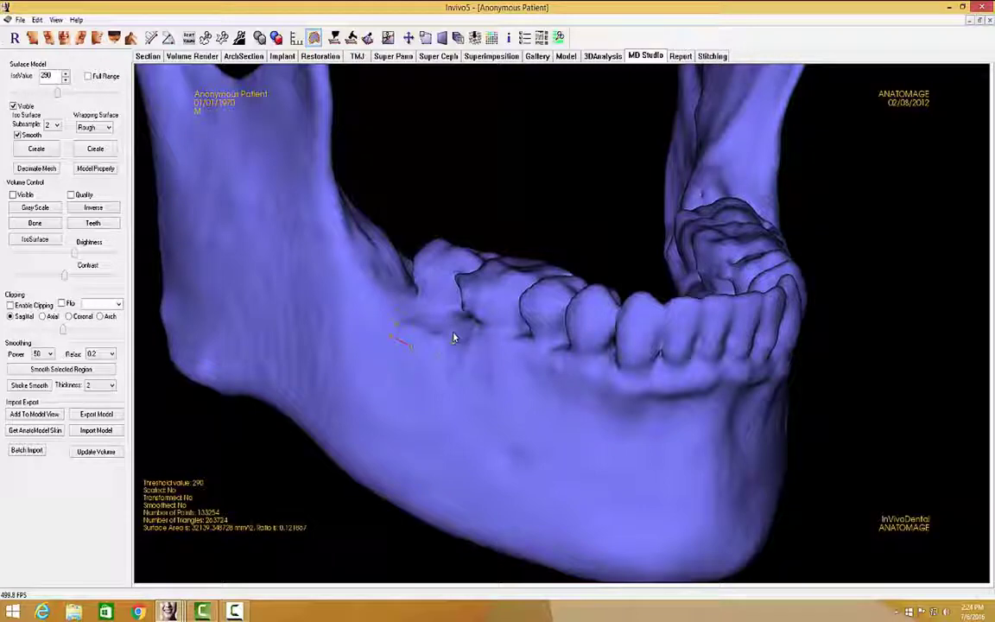
{"action": "left_click", "coordinate": [407, 318]}
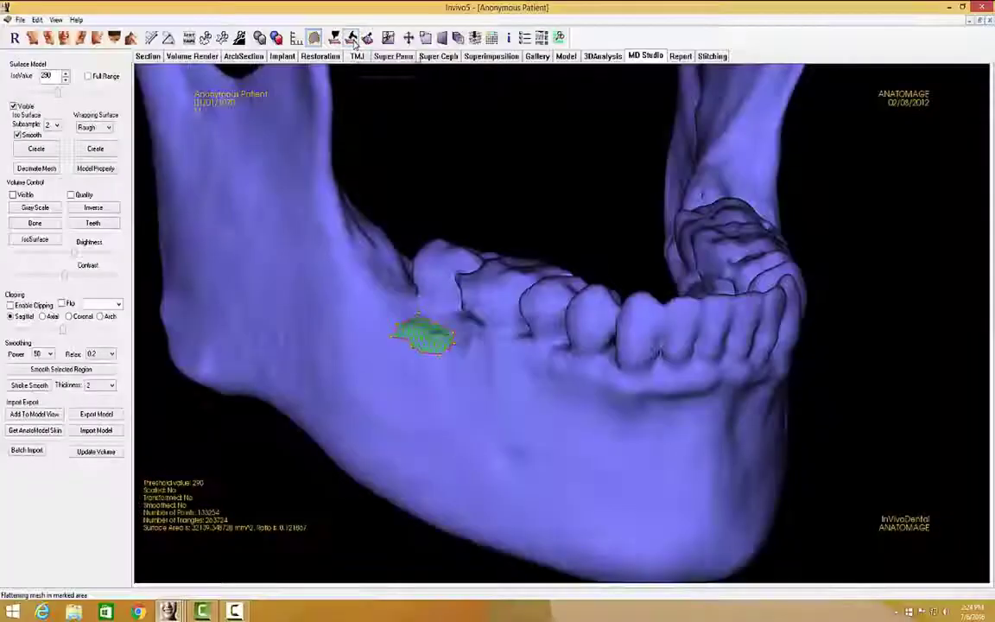
{"action": "left_click", "coordinate": [353, 40]}
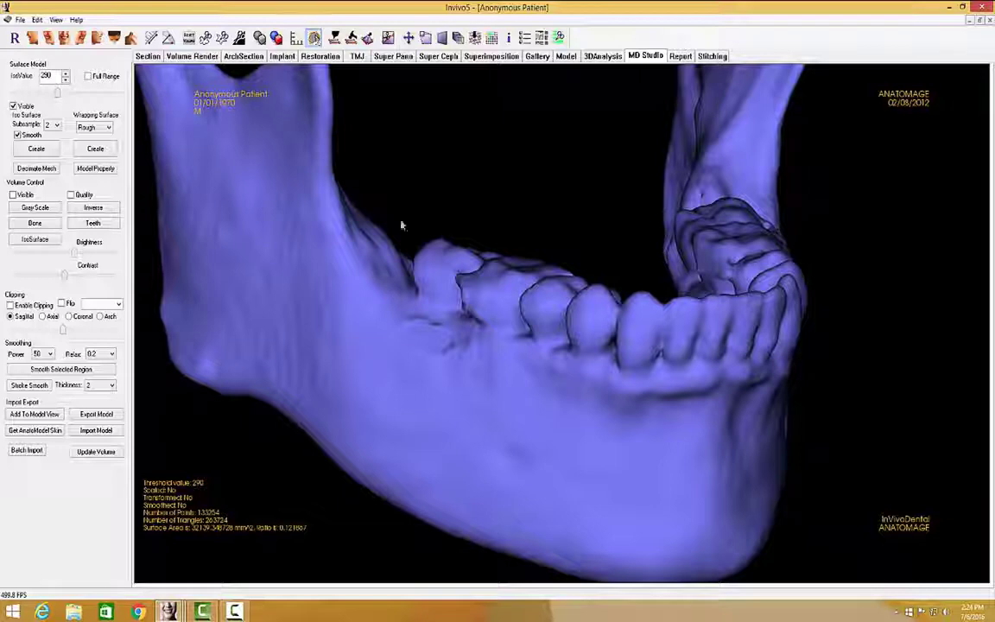
Step: Outline the bone area below the rearmost molar again and pull the marked mesh area along the widget's red axis
{"action": "left_click", "coordinate": [402, 313]}
{"action": "left_click", "coordinate": [425, 312]}
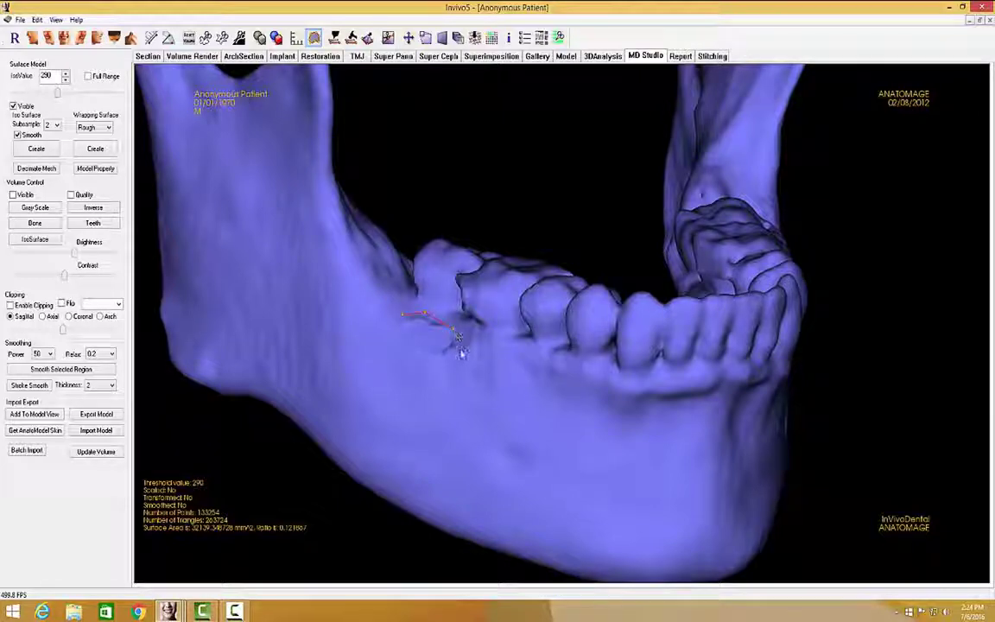
{"action": "left_click", "coordinate": [453, 327]}
{"action": "left_click", "coordinate": [460, 348]}
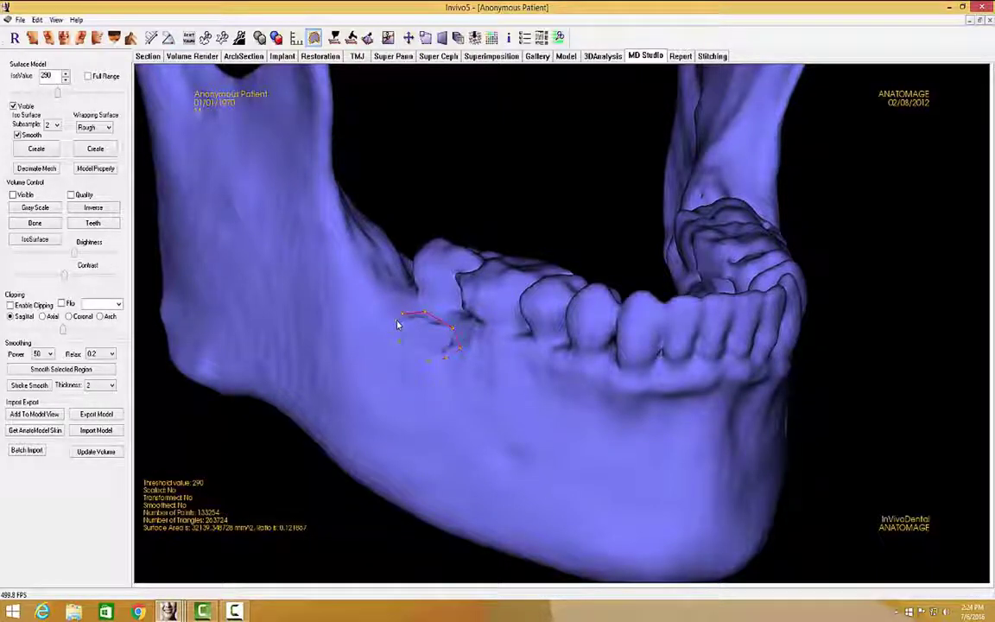
{"action": "left_click", "coordinate": [404, 312]}
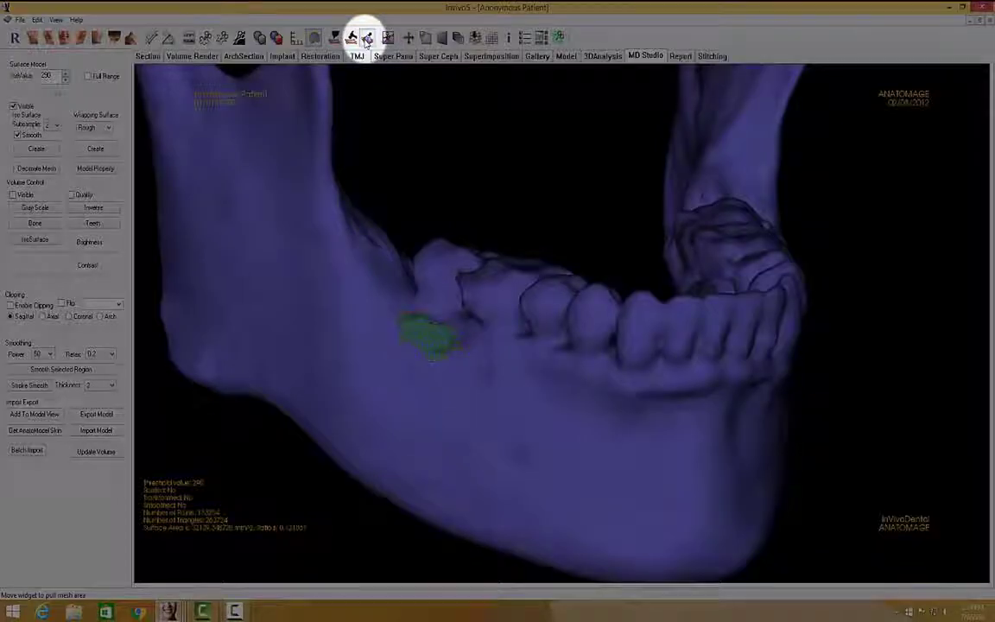
{"action": "left_click", "coordinate": [367, 38]}
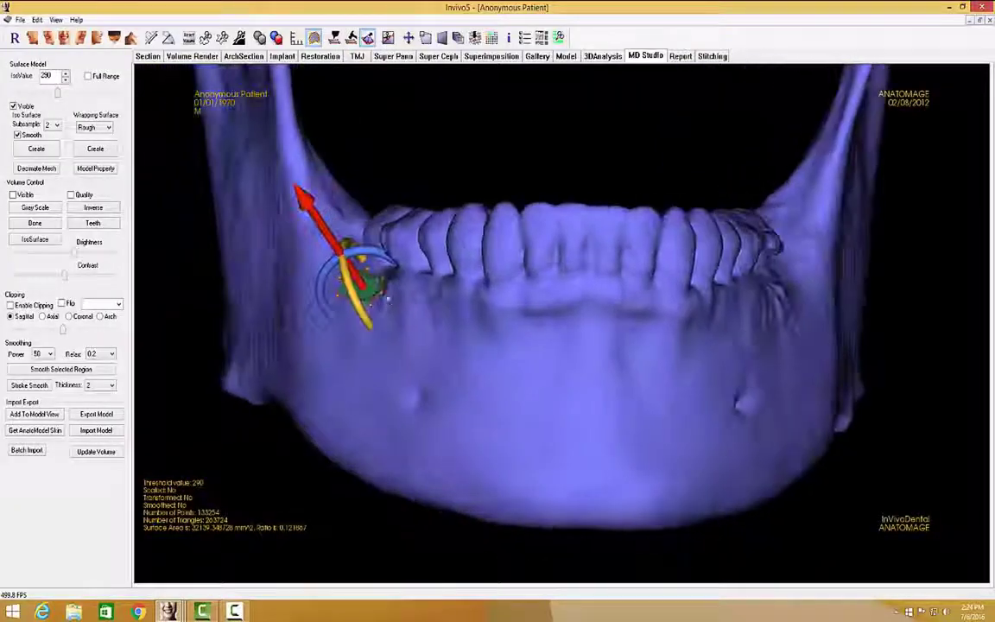
{"action": "left_click_drag", "start_coordinate": [307, 221], "coordinate": [337, 258]}
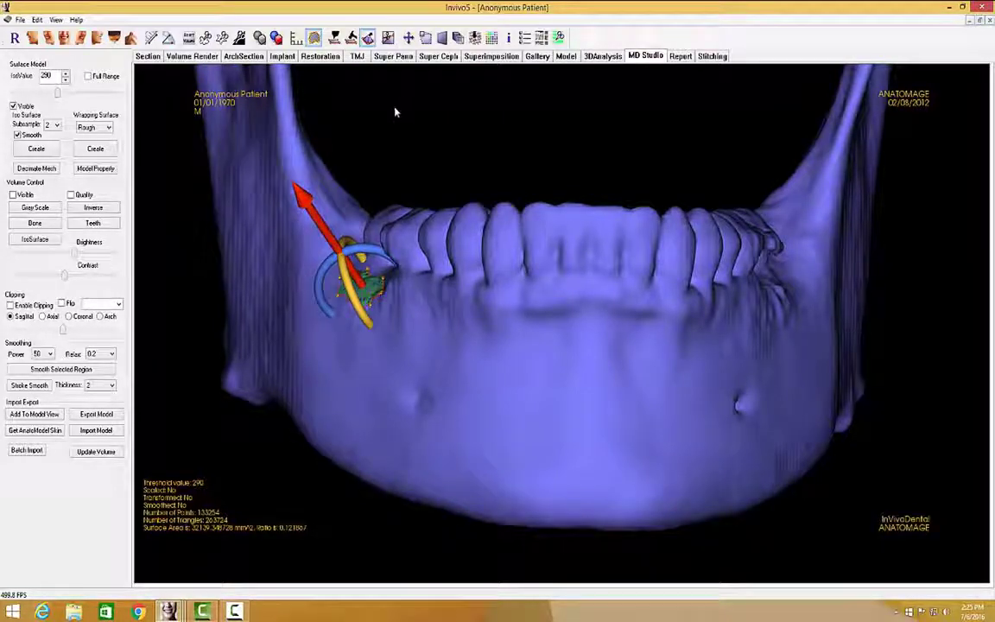
Step: Outline a rectangular patch of bone below the front teeth and cut it out of the mesh, without keeping the inside
{"action": "left_click", "coordinate": [313, 38]}
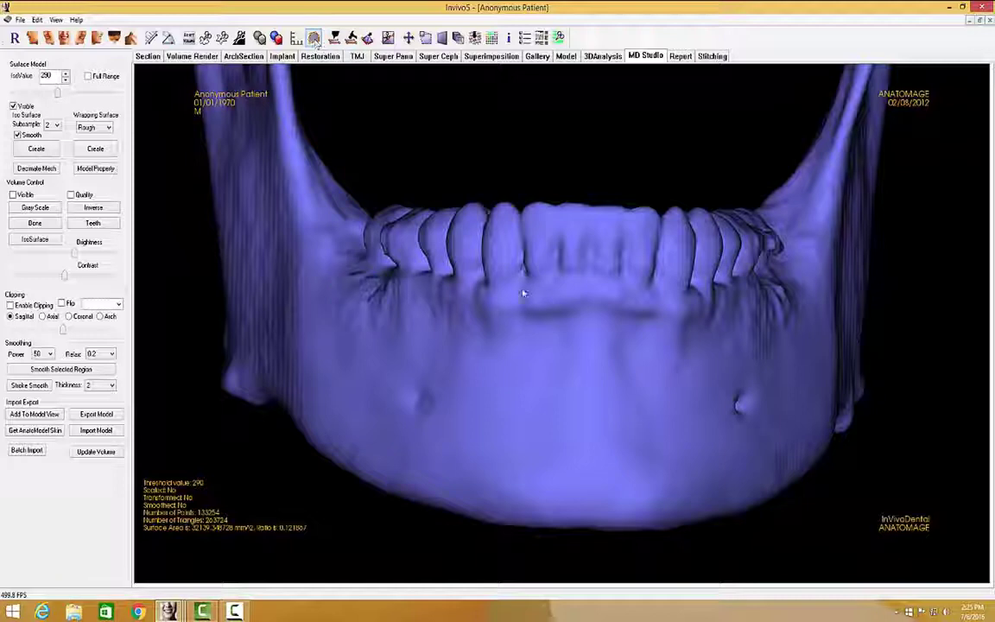
{"action": "left_click", "coordinate": [524, 340]}
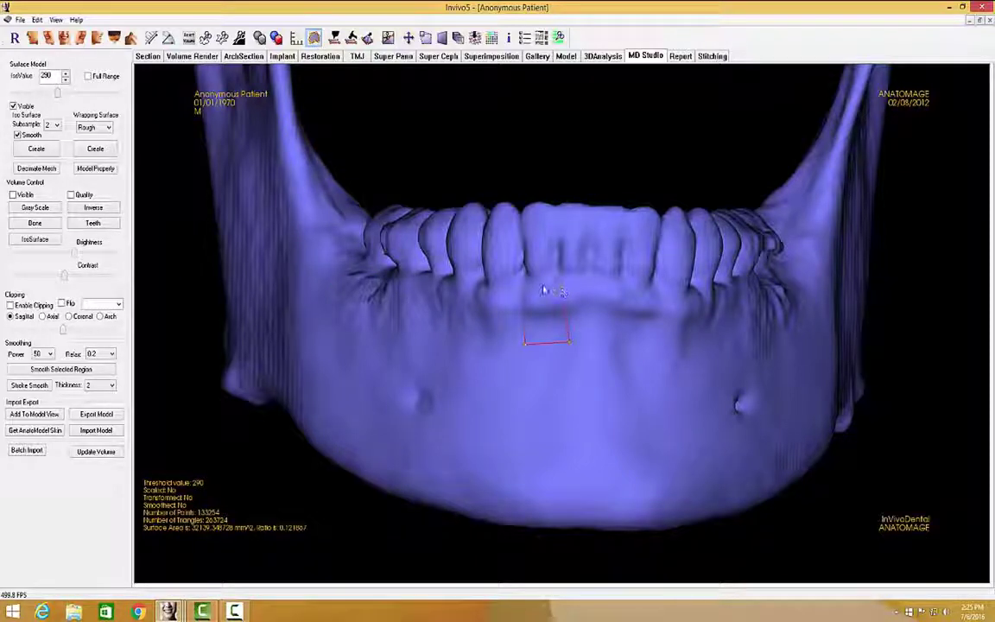
{"action": "left_click", "coordinate": [388, 37]}
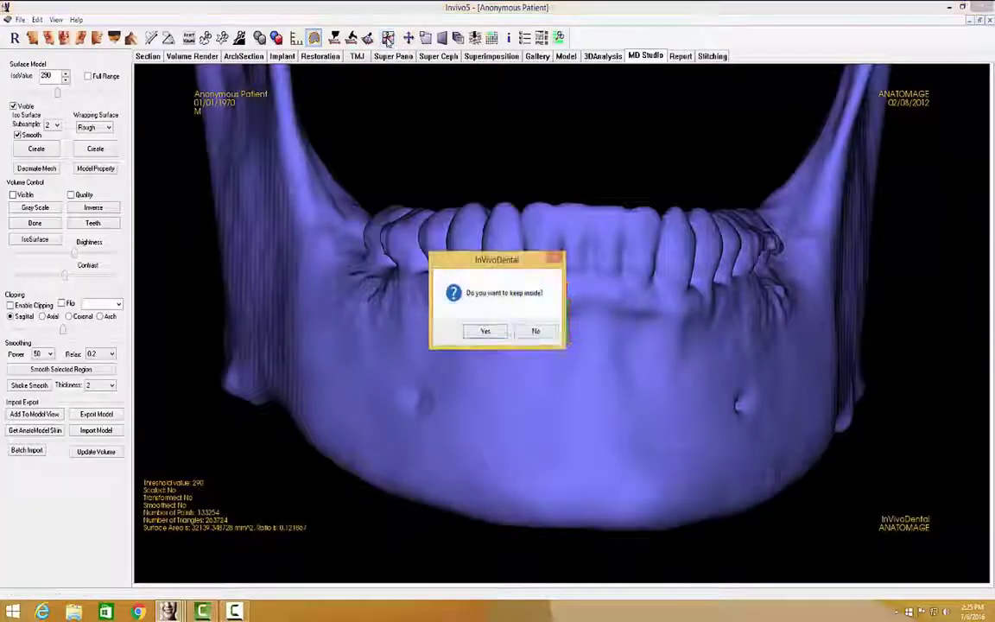
{"action": "left_click", "coordinate": [546, 335]}
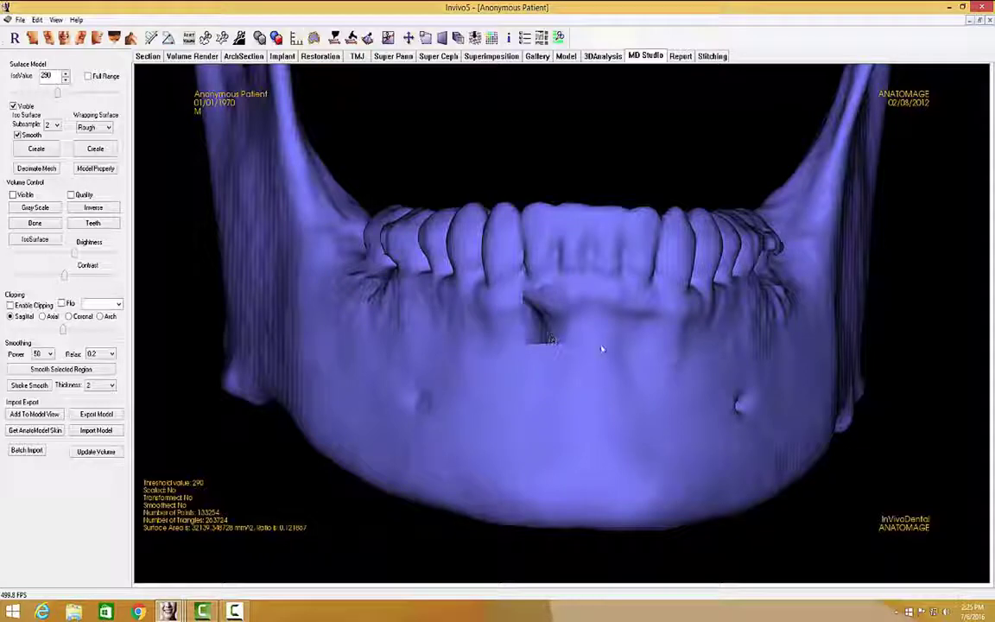
{"action": "left_click_drag", "start_coordinate": [603, 349], "coordinate": [800, 350]}
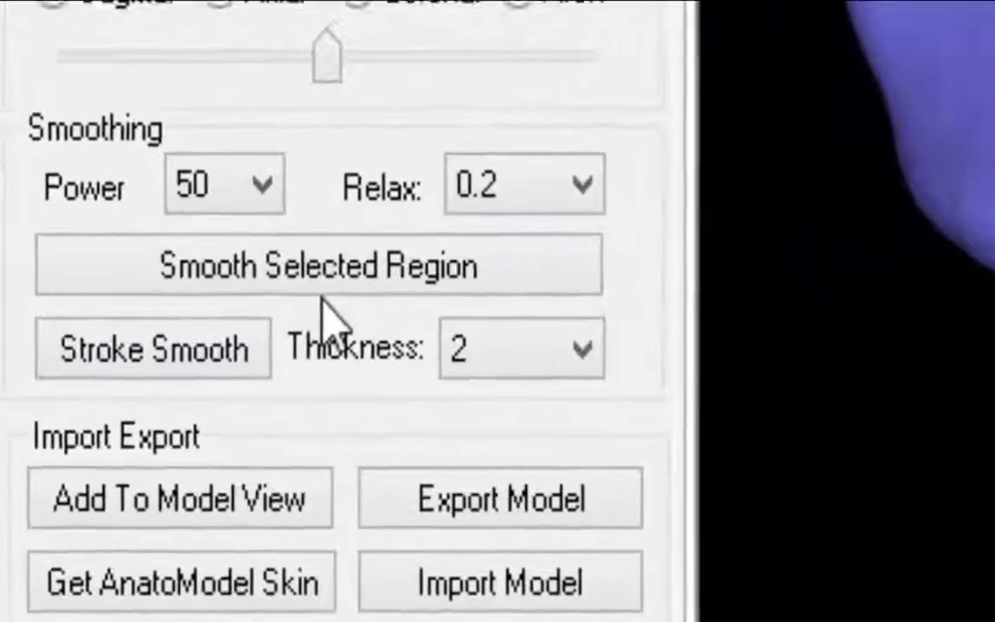
Step: Smooth the marked bone area below the rearmost molar using smoothing power 30 and relax 0.1
{"action": "left_click", "coordinate": [188, 327]}
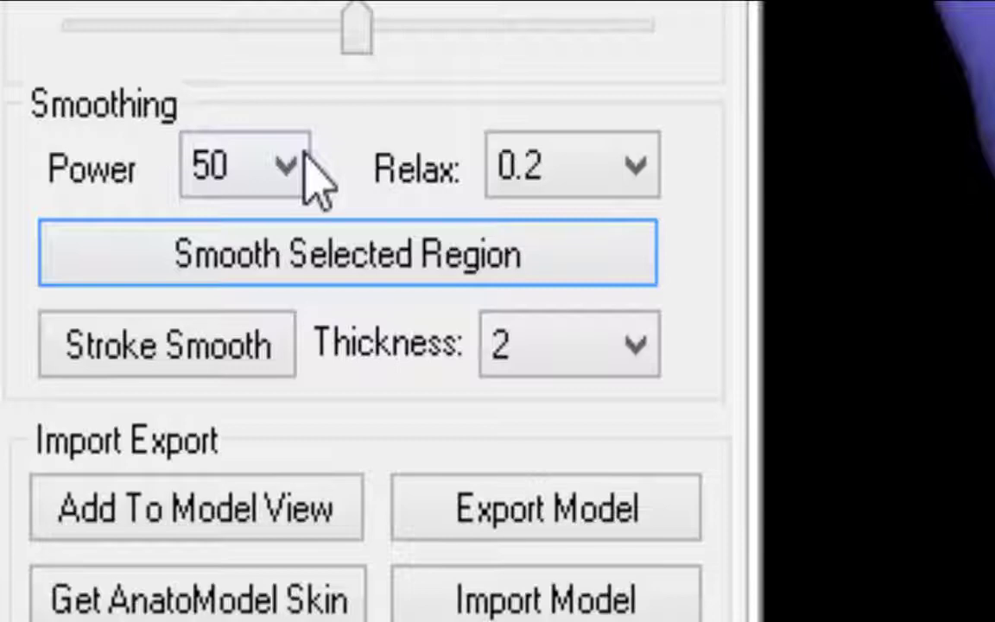
{"action": "left_click", "coordinate": [287, 165]}
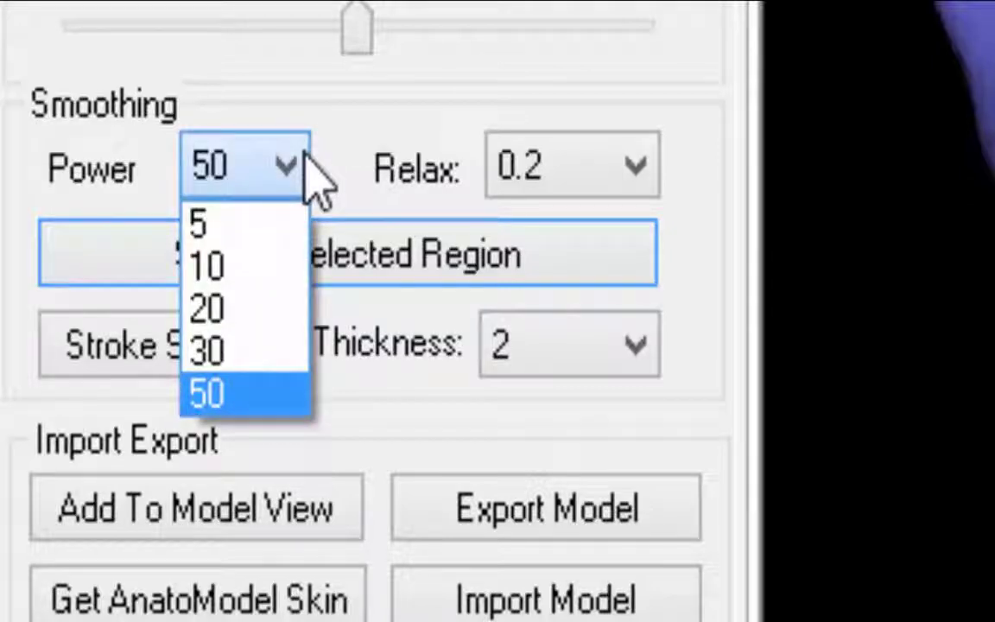
{"action": "left_click", "coordinate": [221, 351]}
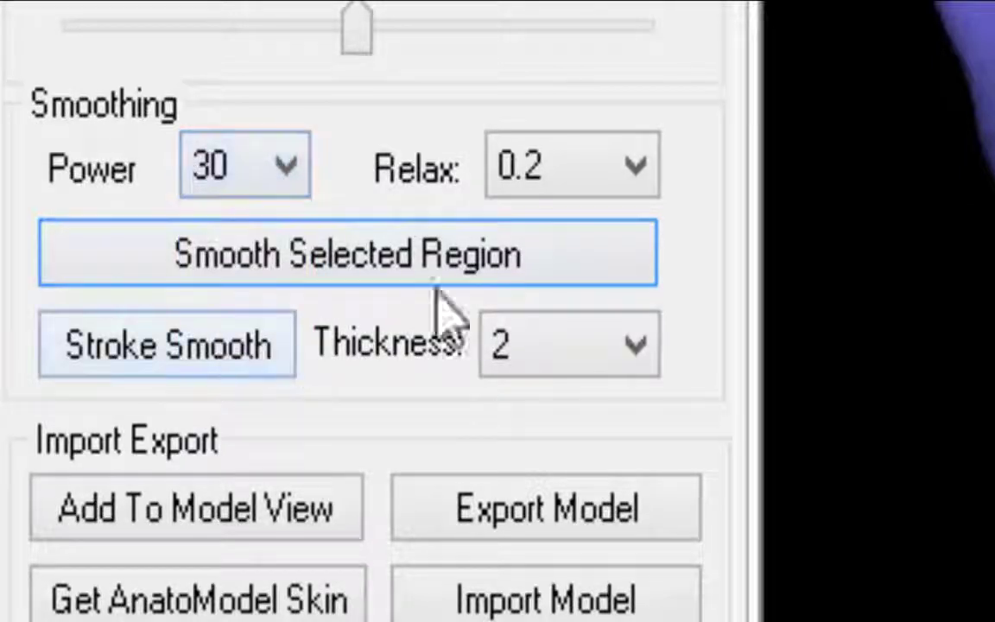
{"action": "left_click", "coordinate": [644, 170]}
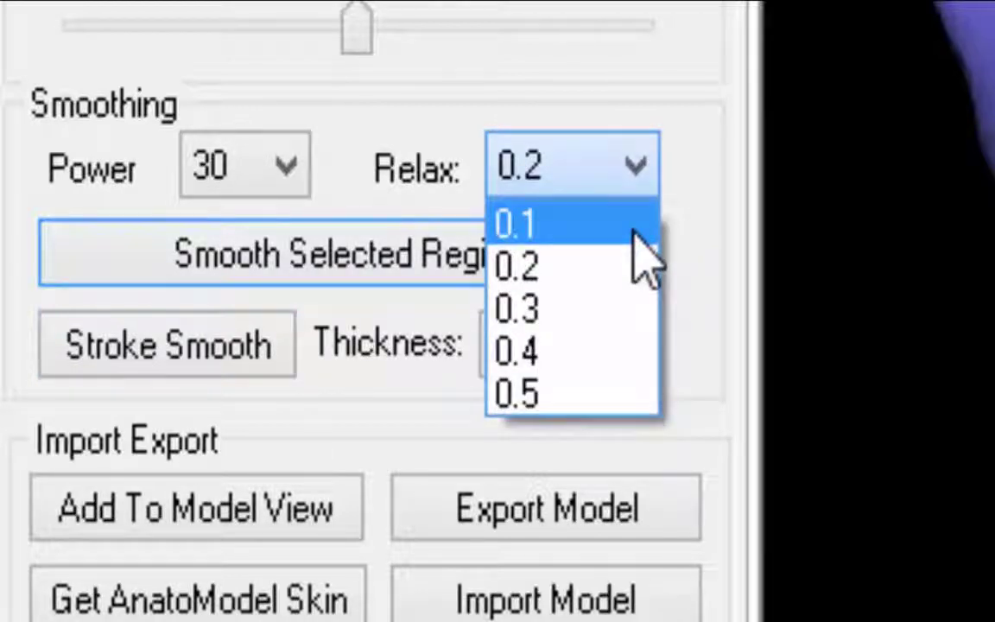
{"action": "left_click", "coordinate": [646, 226]}
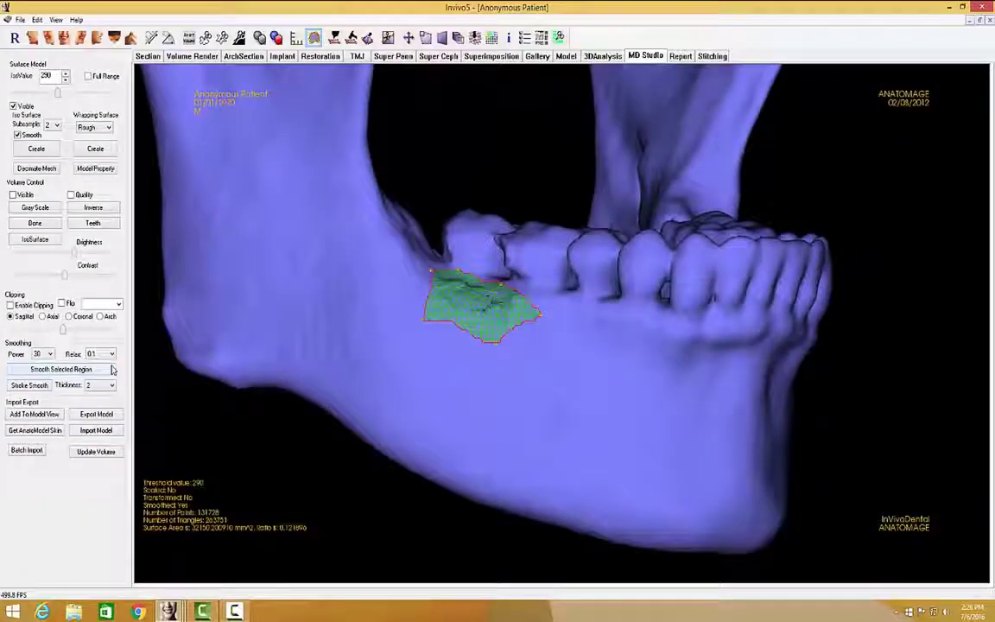
{"action": "left_click", "coordinate": [111, 368]}
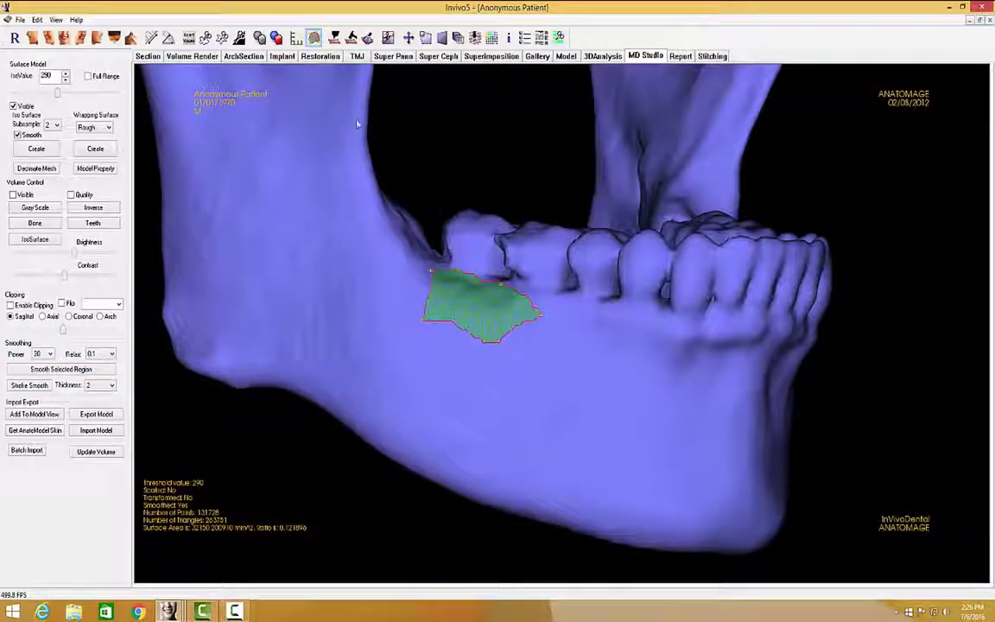
Step: Clear the marked area by resetting the view and smooth the entire mandible surface model
{"action": "left_click", "coordinate": [15, 38]}
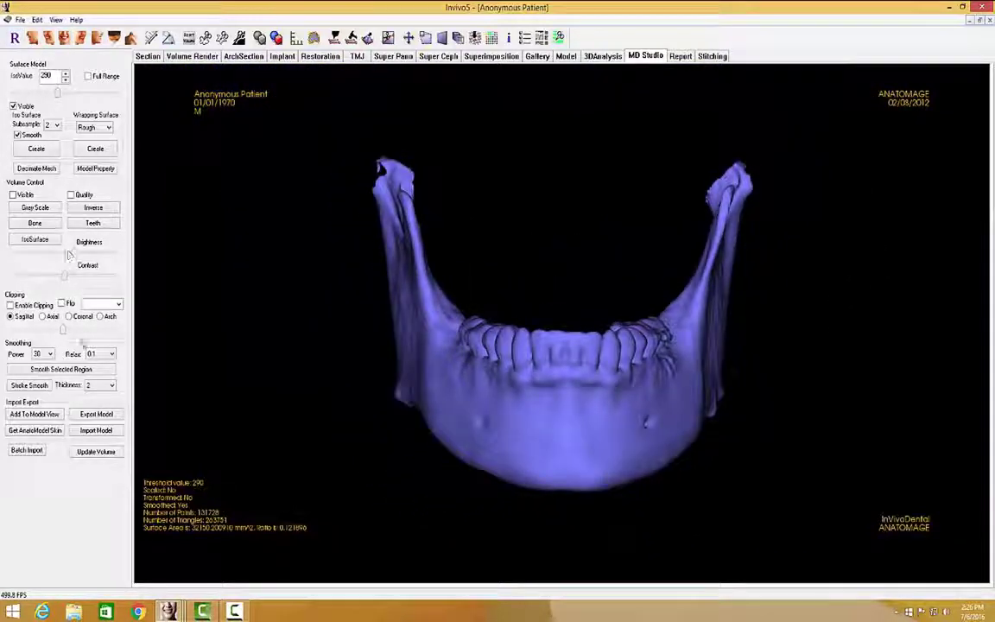
{"action": "left_click", "coordinate": [62, 370]}
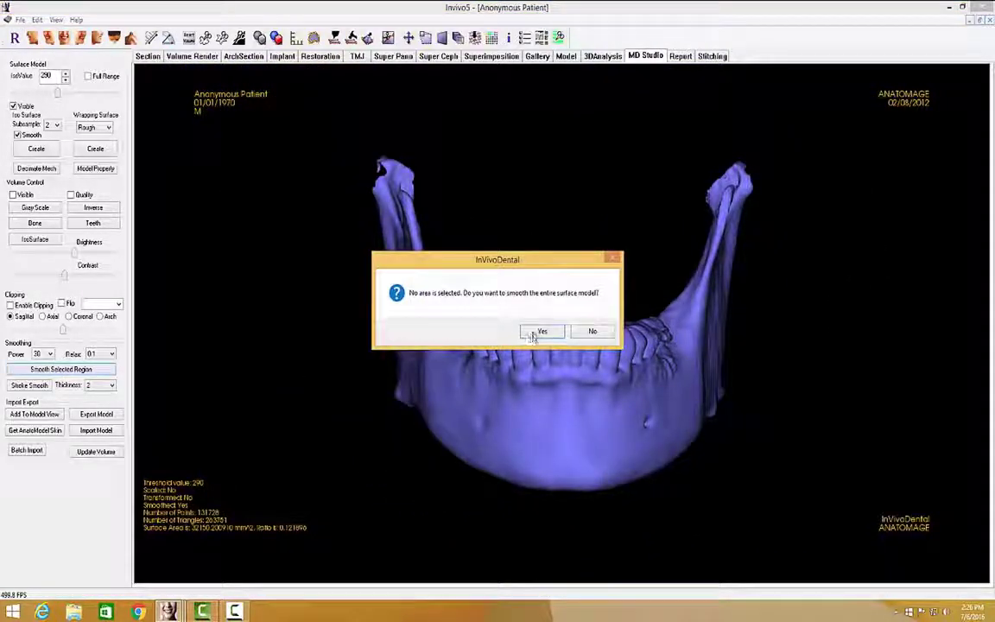
{"action": "left_click", "coordinate": [539, 333]}
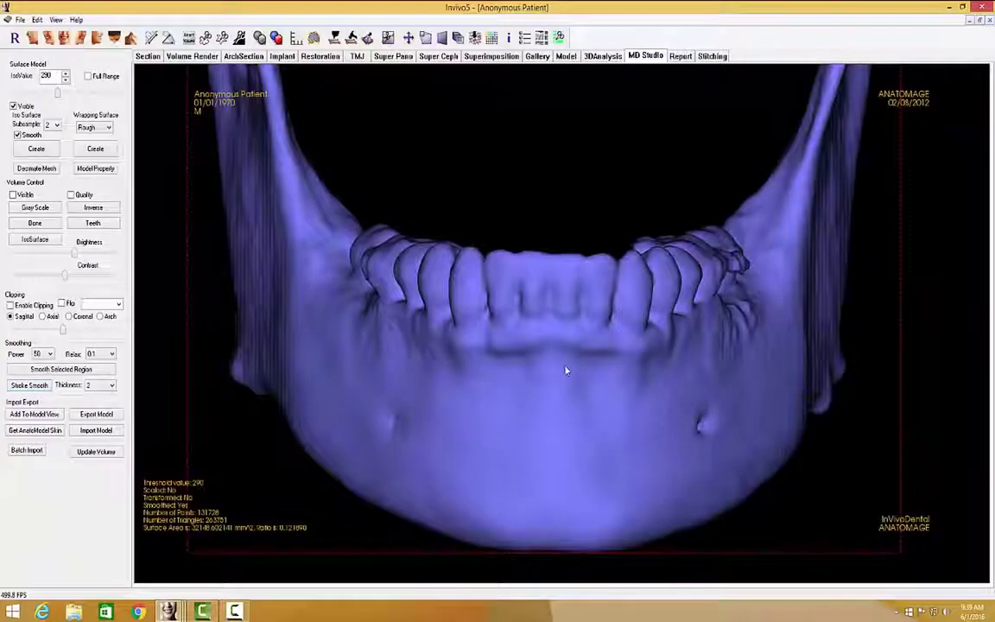
Step: Try Stroke Smooth on the chin and on the bone around the mental foramen, and undo the strokes
{"action": "mouse_move", "coordinate": [568, 367]}
{"action": "left_mouse_down"}
{"action": "mouse_move", "coordinate": [539, 376]}
{"action": "mouse_move", "coordinate": [572, 393]}
{"action": "mouse_move", "coordinate": [554, 396]}
{"action": "mouse_move", "coordinate": [536, 421]}
{"action": "mouse_move", "coordinate": [553, 436]}
{"action": "mouse_move", "coordinate": [583, 430]}
{"action": "mouse_move", "coordinate": [536, 481]}
{"action": "mouse_move", "coordinate": [578, 479]}
{"action": "mouse_move", "coordinate": [585, 506]}
{"action": "mouse_move", "coordinate": [555, 514]}
{"action": "mouse_move", "coordinate": [550, 527]}
{"action": "mouse_move", "coordinate": [578, 524]}
{"action": "left_mouse_up"}
{"action": "left_click_drag", "start_coordinate": [218, 435], "coordinate": [384, 464]}
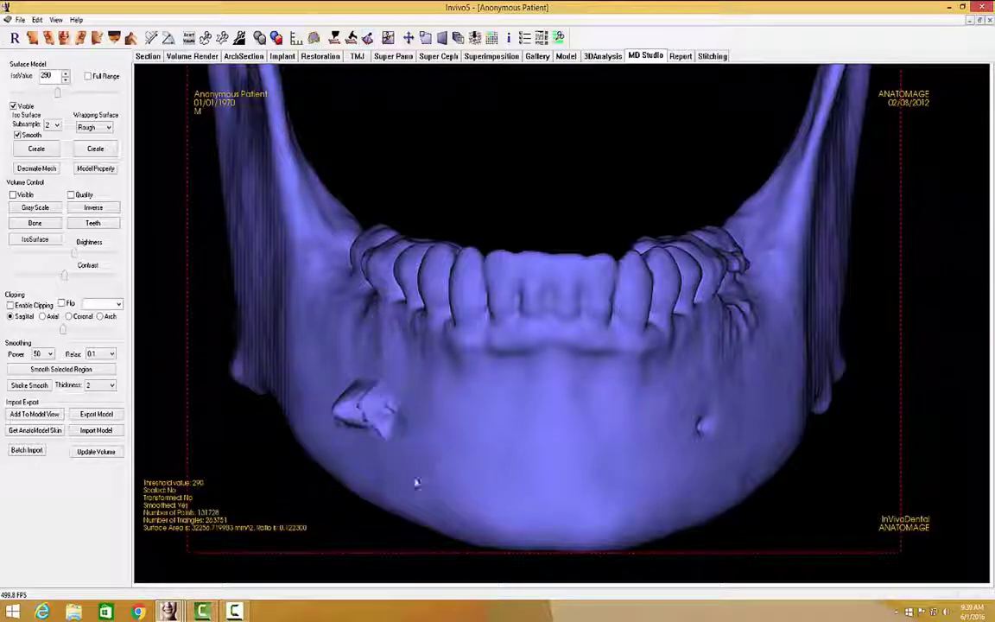
{"action": "left_click", "coordinate": [37, 19]}
{"action": "left_click", "coordinate": [50, 33]}
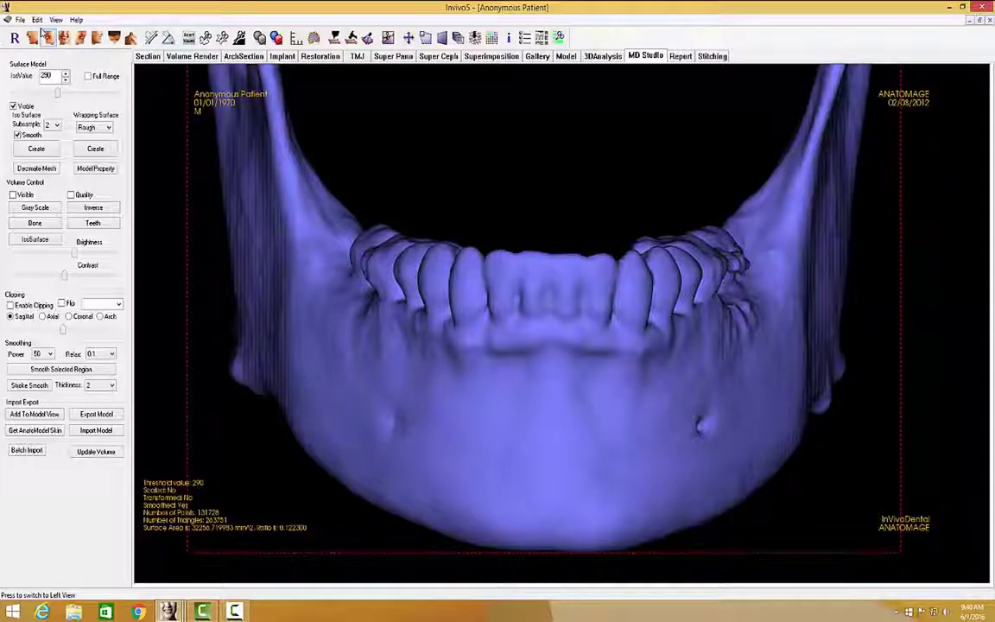
{"action": "left_click", "coordinate": [37, 19]}
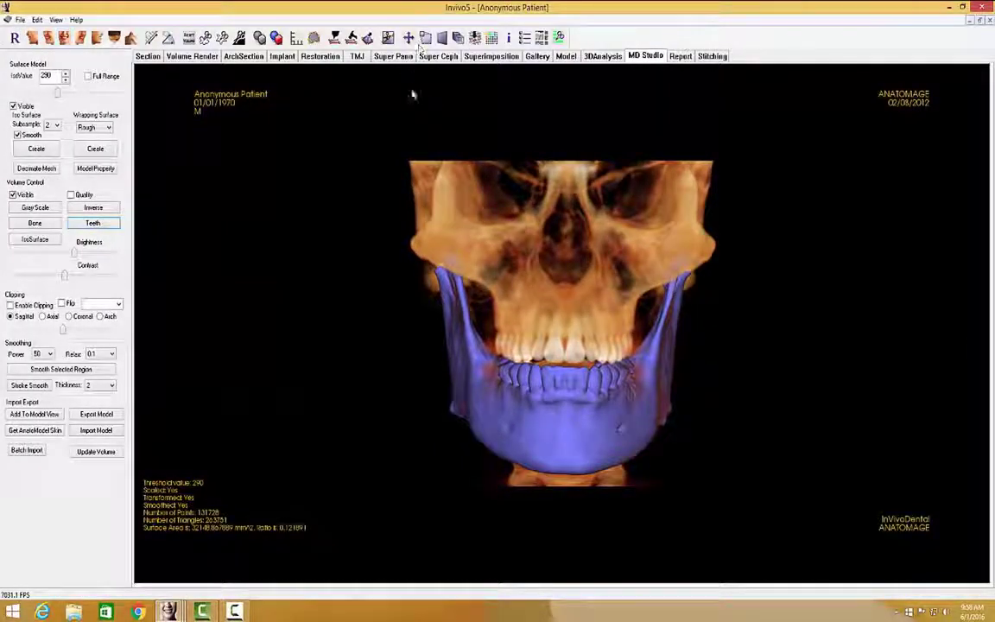
Step: Try shifting the mandible mesh sideways against the skull volume with the move widget, undoing the first shift
{"action": "left_click", "coordinate": [413, 38]}
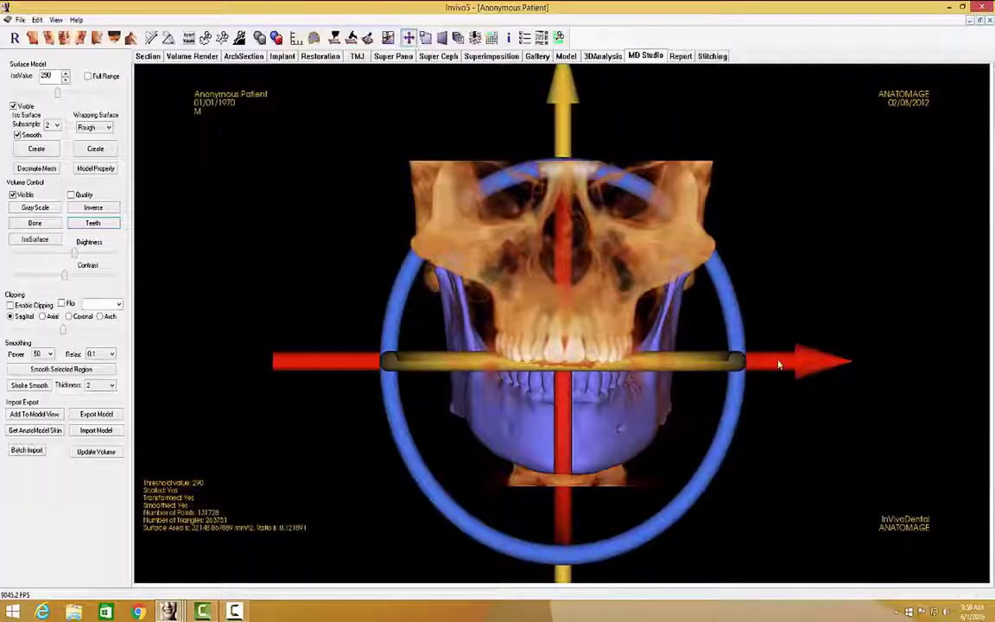
{"action": "left_click_drag", "start_coordinate": [778, 365], "coordinate": [714, 401]}
{"action": "key", "text": "ctrl+z"}
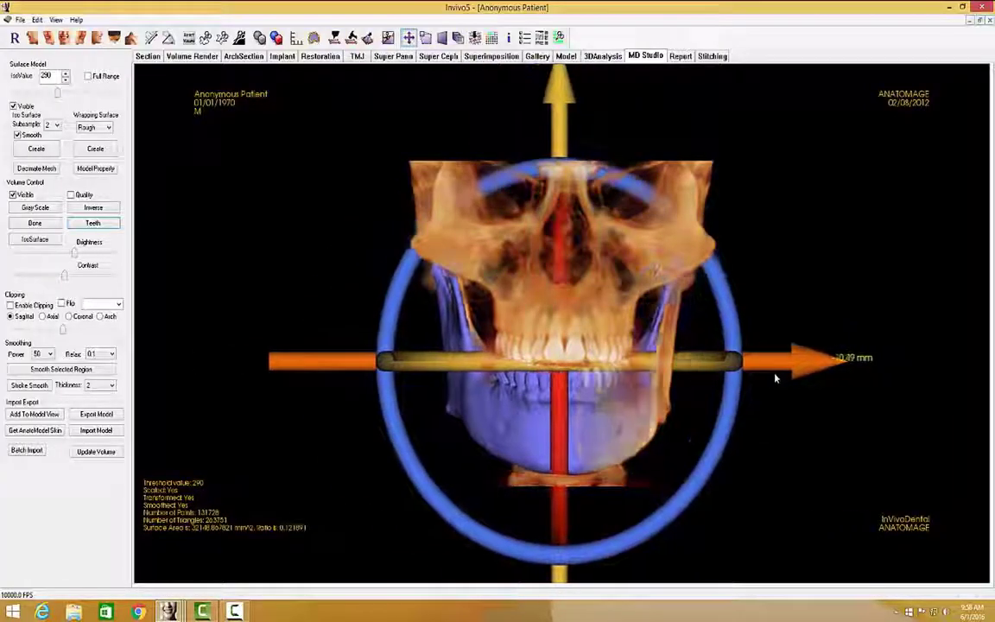
{"action": "left_click_drag", "start_coordinate": [701, 256], "coordinate": [615, 255]}
Step: Hide the skull volume and reset the view to the mandible model
{"action": "left_click", "coordinate": [244, 202]}
{"action": "left_click", "coordinate": [13, 194]}
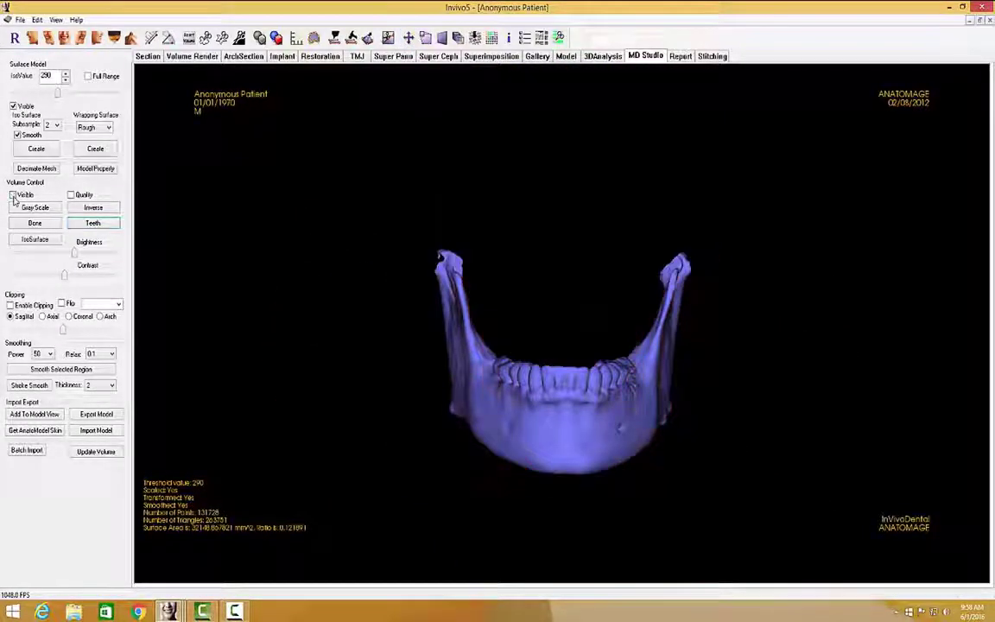
{"action": "left_click", "coordinate": [16, 38]}
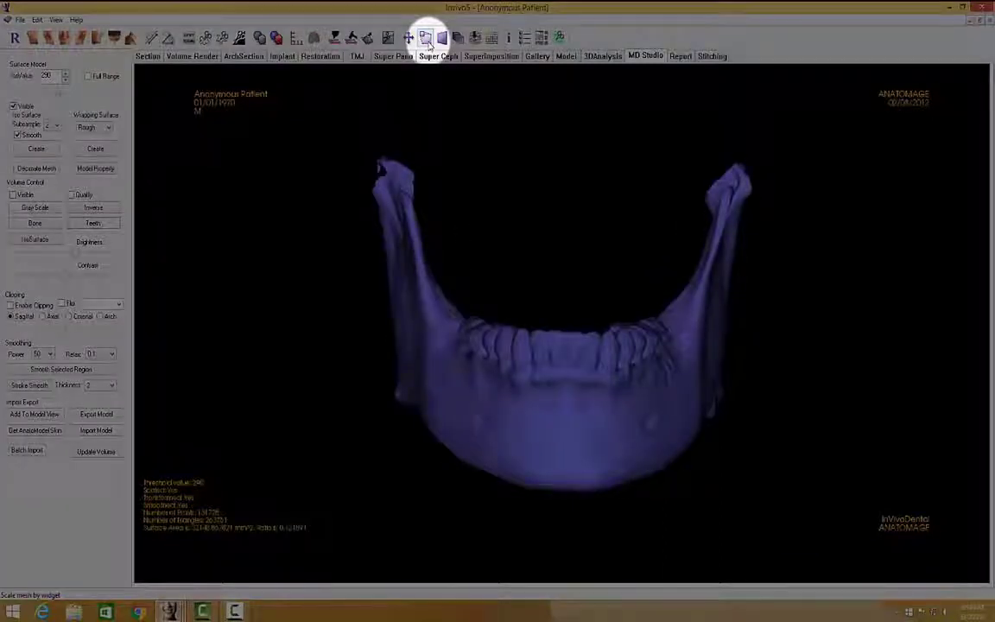
Step: Grow the mandible mesh by 1% along the widget's axis, and enable All Direction to shrink and regrow it by 1%
{"action": "left_click", "coordinate": [427, 39]}
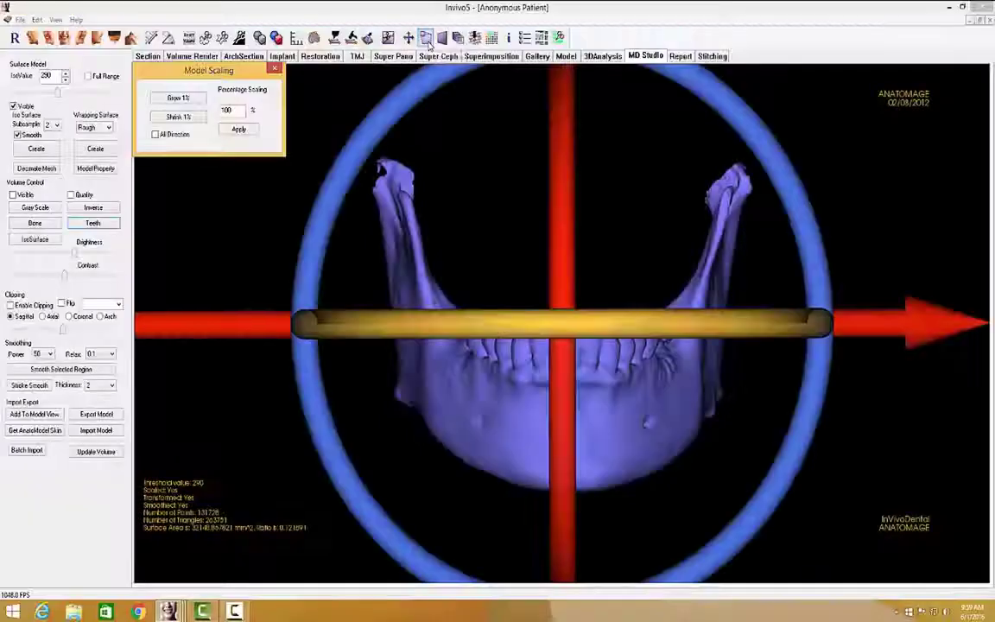
{"action": "left_click", "coordinate": [178, 97]}
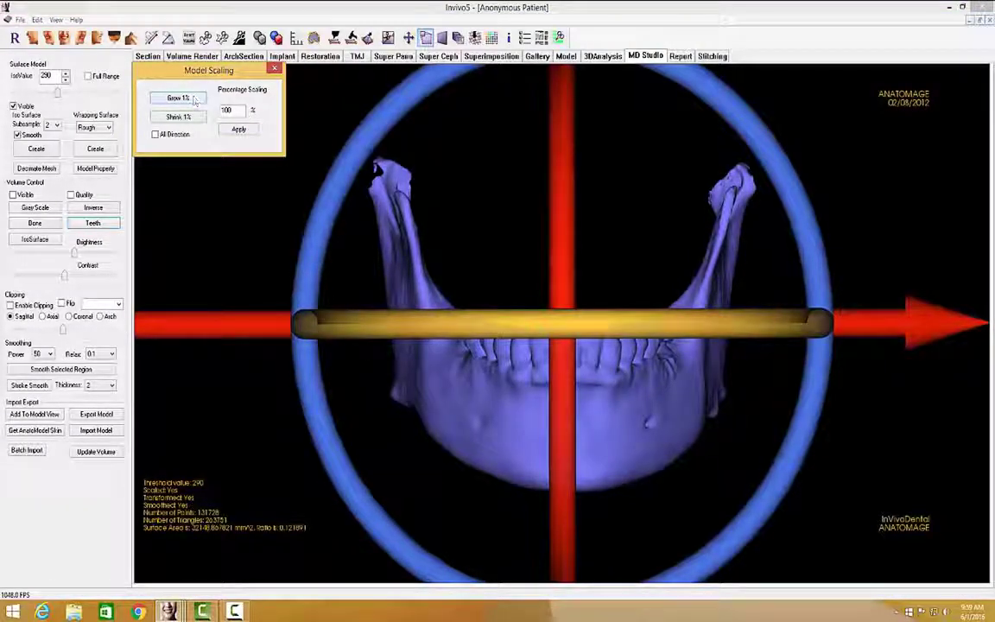
{"action": "left_click", "coordinate": [155, 134]}
{"action": "left_click", "coordinate": [176, 118]}
{"action": "left_click", "coordinate": [178, 98]}
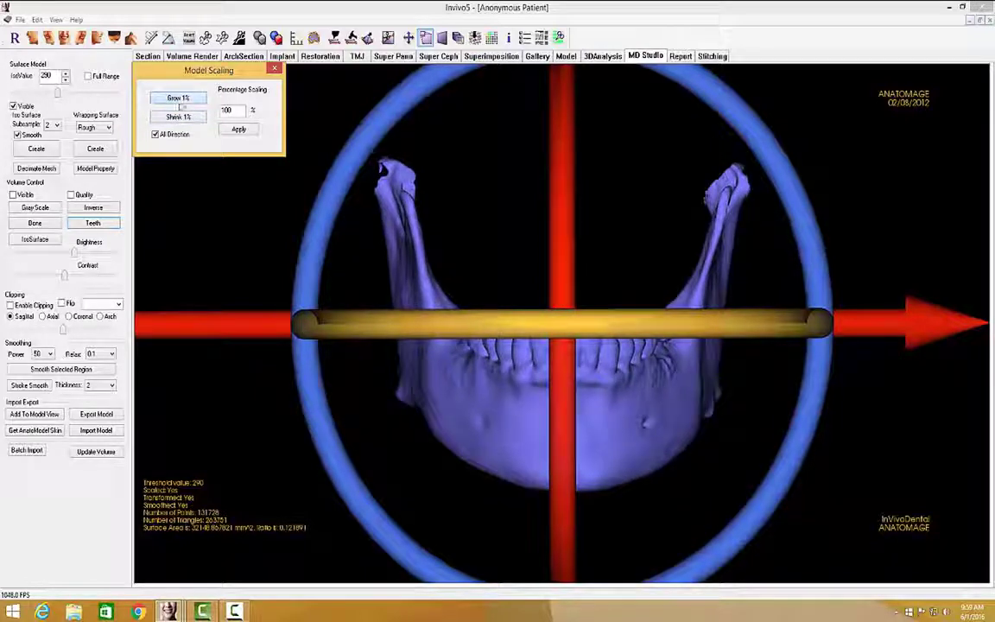
Step: Turn off All Direction, scale the mandible mesh to 150% along the widget's axis, and close the scaling settings
{"action": "left_click", "coordinate": [156, 134]}
{"action": "double_click", "coordinate": [226, 110]}
{"action": "type", "text": "150"}
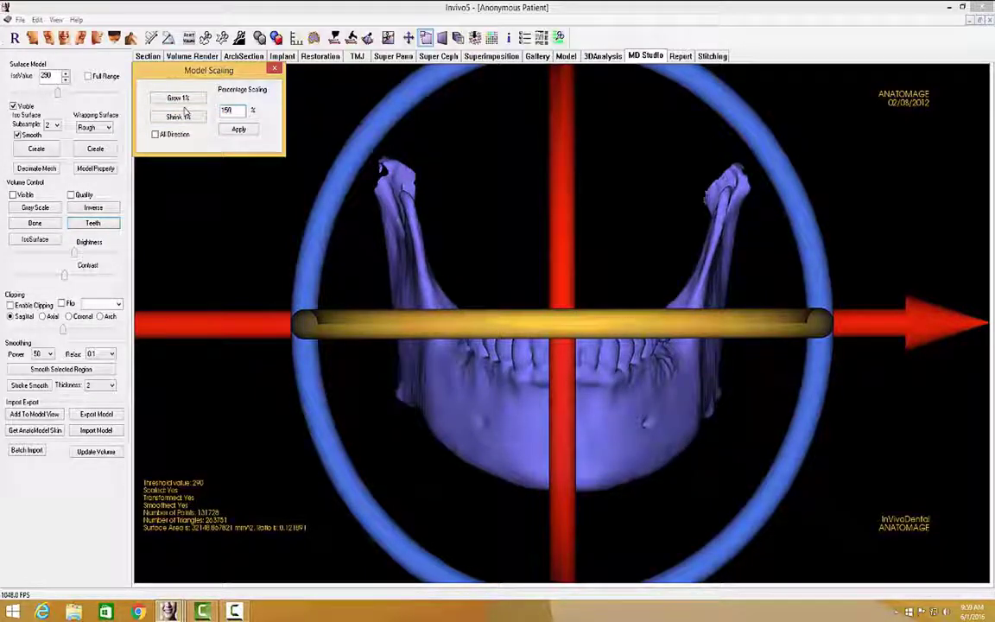
{"action": "left_click", "coordinate": [243, 130]}
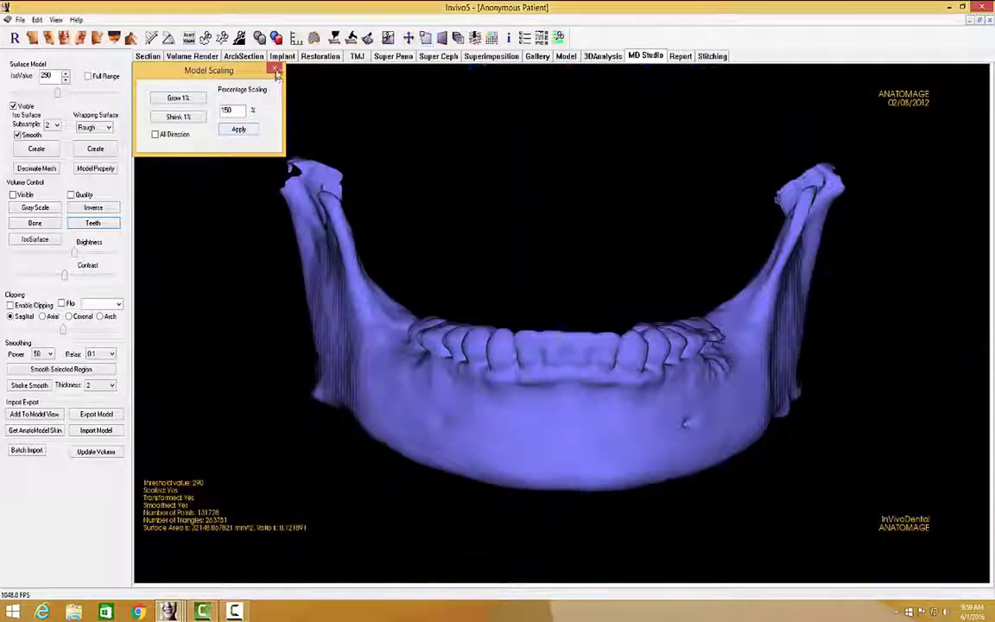
{"action": "left_click", "coordinate": [274, 68]}
Step: Try cutting off the rear of the mandible mesh with the cutting plane in side view, leaving the cut mesh unclosed
{"action": "left_click", "coordinate": [440, 38]}
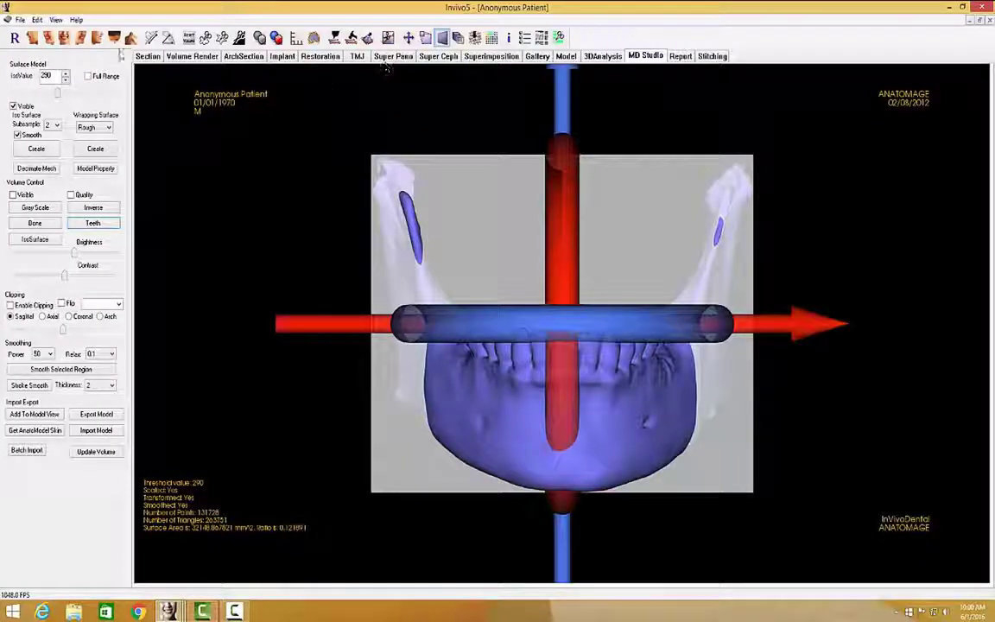
{"action": "left_click", "coordinate": [98, 38]}
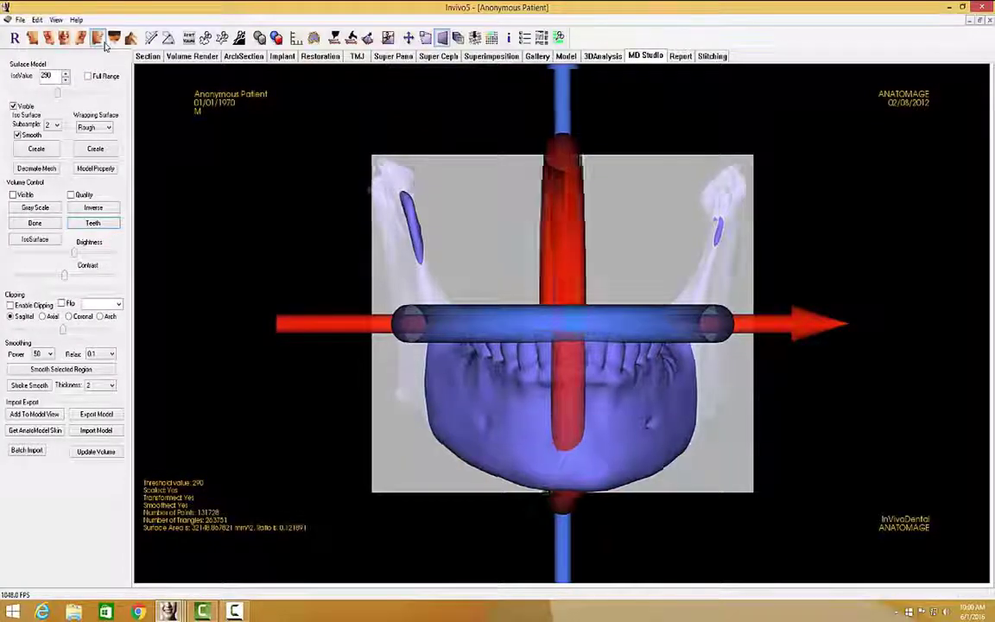
{"action": "left_click", "coordinate": [98, 38]}
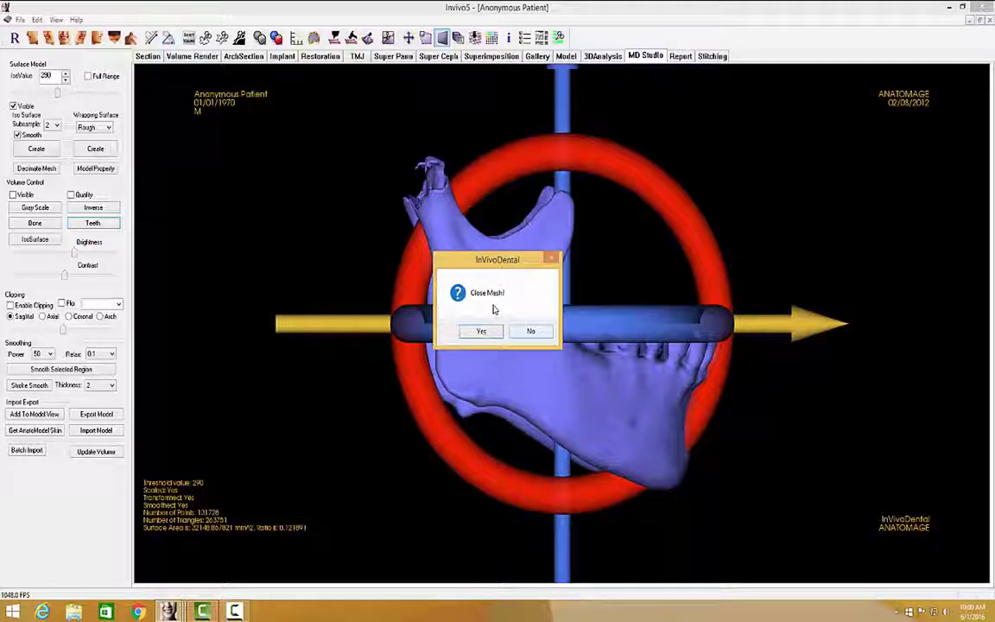
{"action": "left_click", "coordinate": [529, 331]}
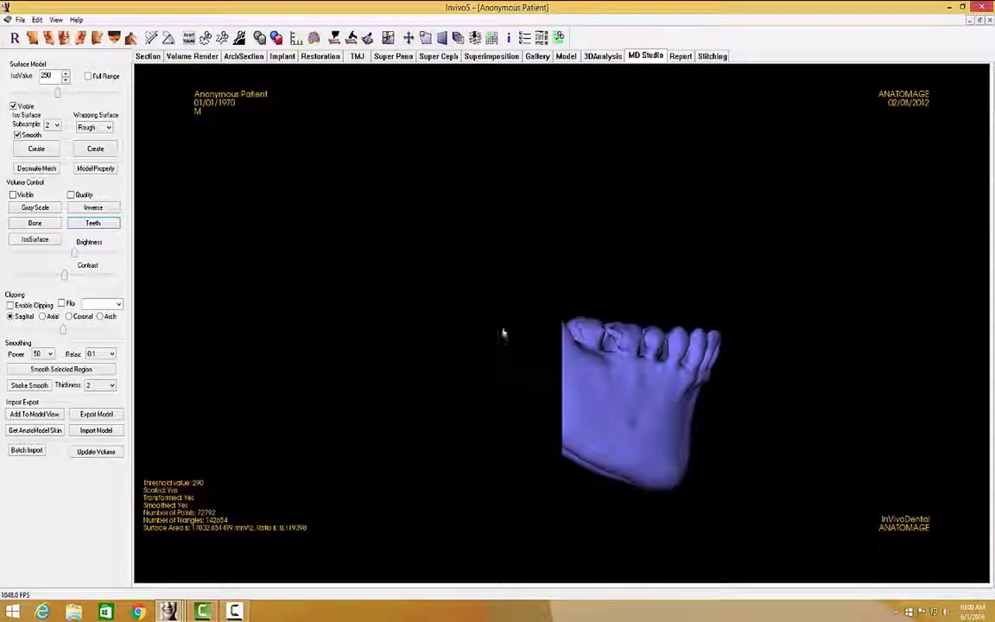
Step: Undo the plane cut of the mandible mesh and return to the front view
{"action": "left_click", "coordinate": [36, 19]}
{"action": "left_click", "coordinate": [52, 33]}
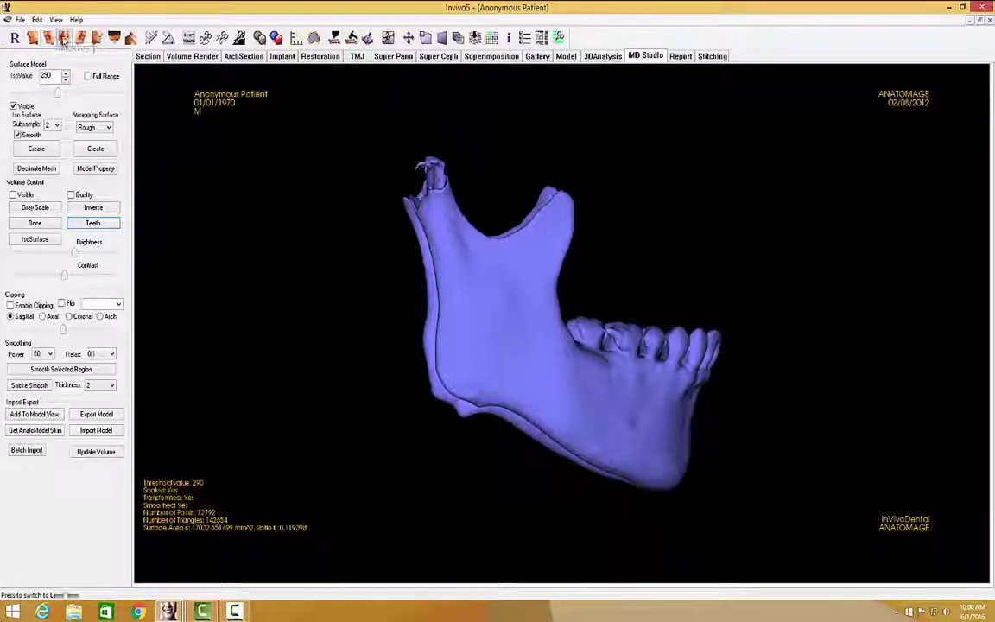
{"action": "left_click", "coordinate": [64, 39]}
{"action": "left_click", "coordinate": [458, 37]}
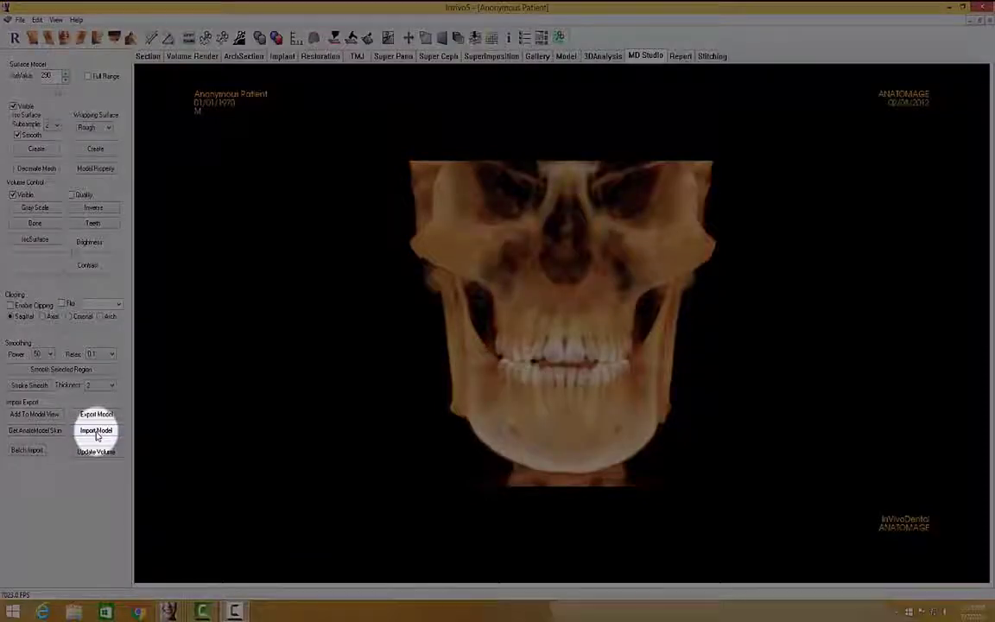
Step: Import the surface model Model.stl with MM as its unit
{"action": "left_click", "coordinate": [96, 431]}
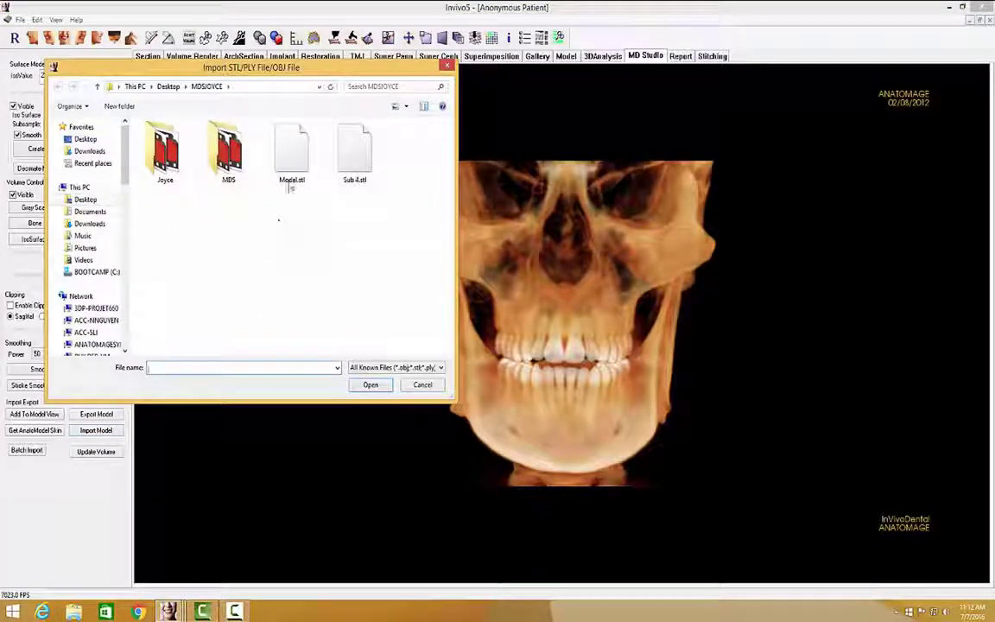
{"action": "left_click", "coordinate": [291, 172]}
{"action": "left_click", "coordinate": [369, 385]}
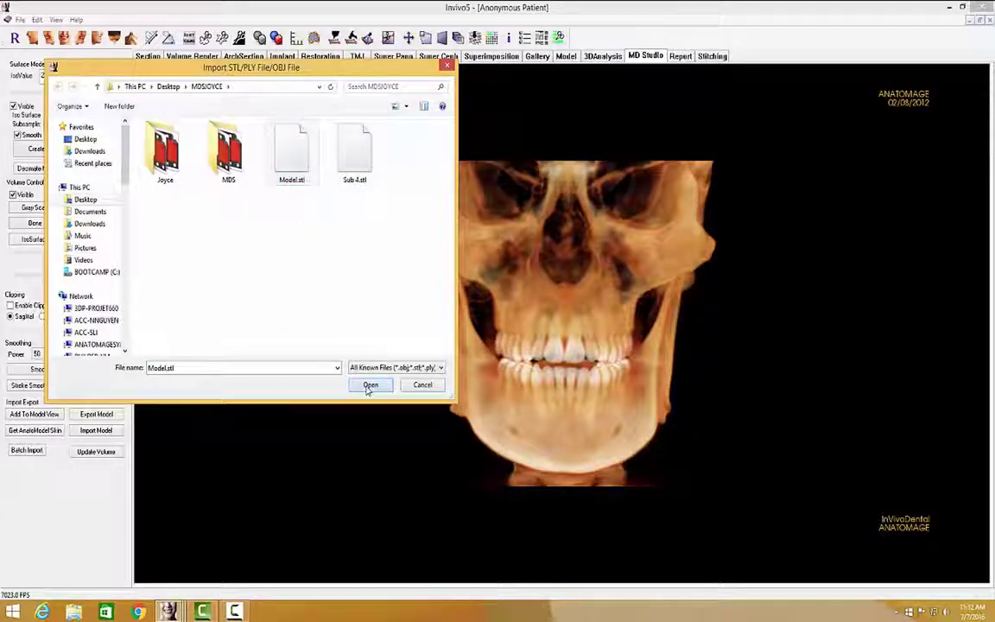
{"action": "left_click", "coordinate": [518, 297]}
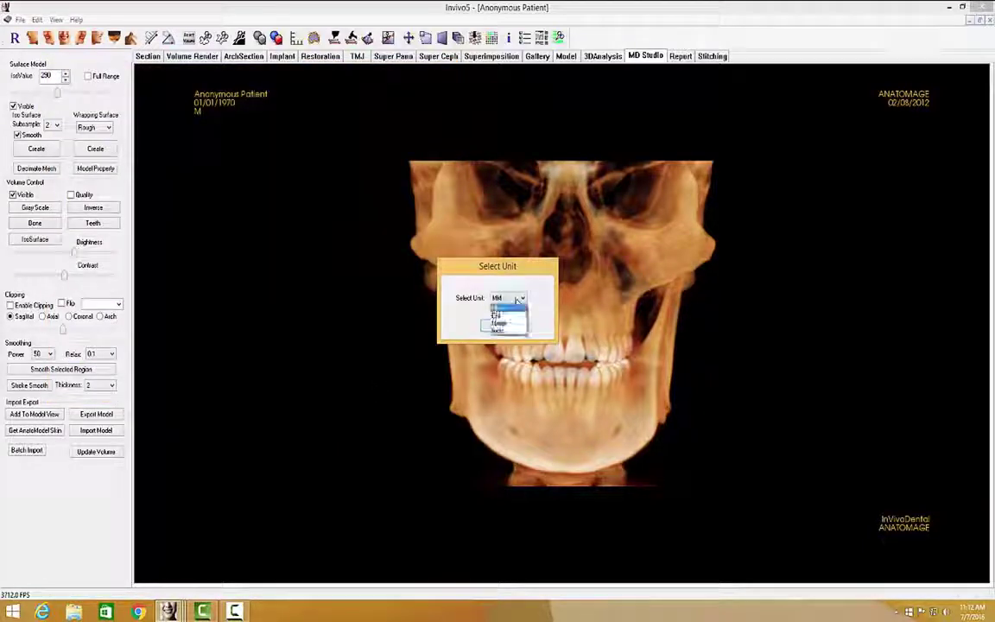
{"action": "left_click", "coordinate": [508, 307]}
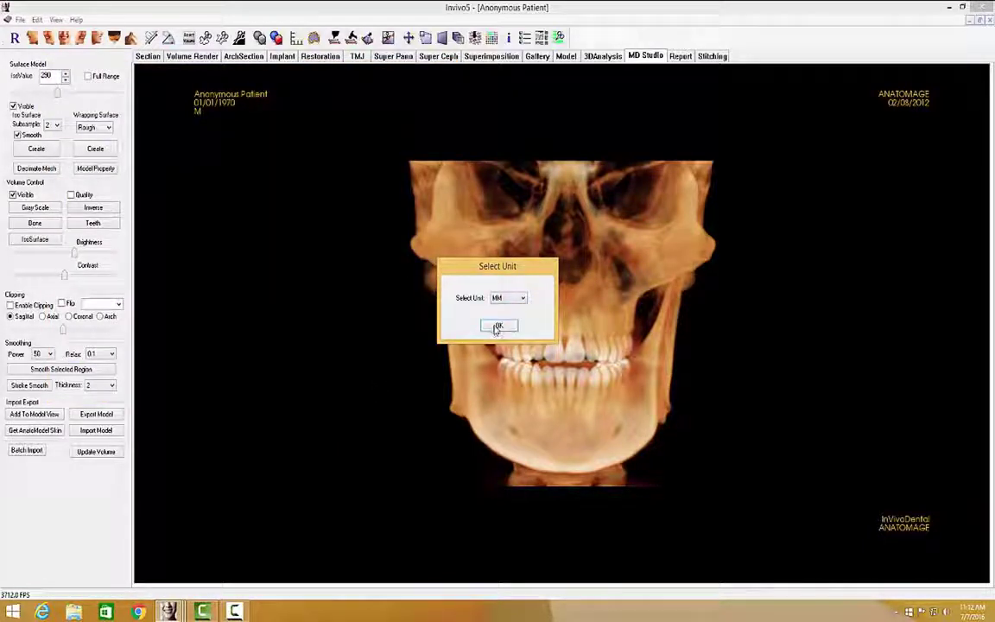
{"action": "left_click", "coordinate": [500, 326]}
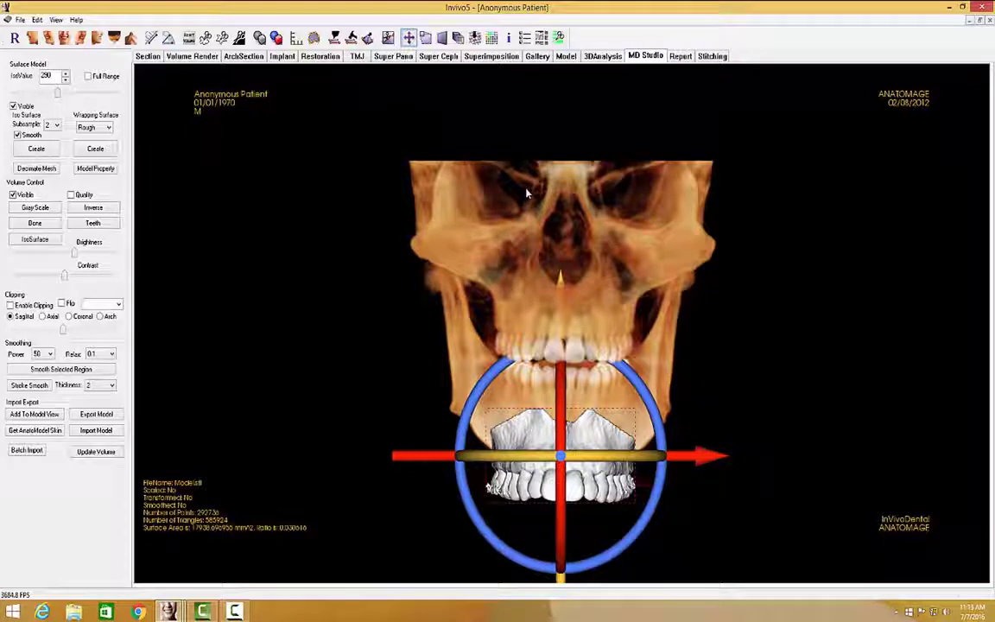
Step: Register the imported maxilla model to the skull volume using point registration on the upper teeth
{"action": "left_click", "coordinate": [474, 38]}
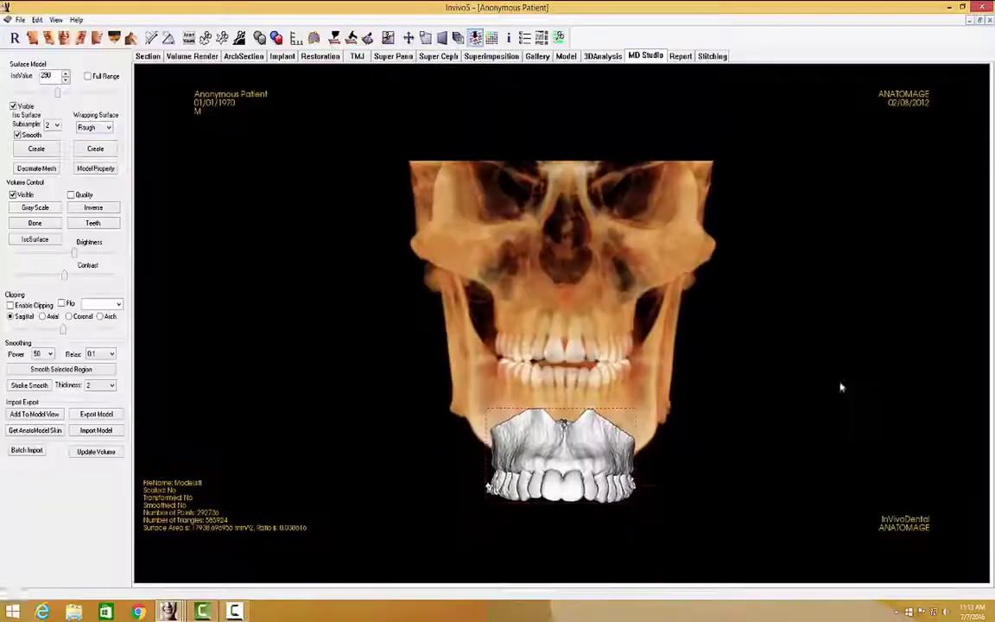
{"action": "right_click_drag", "start_coordinate": [840, 387], "coordinate": [799, 147]}
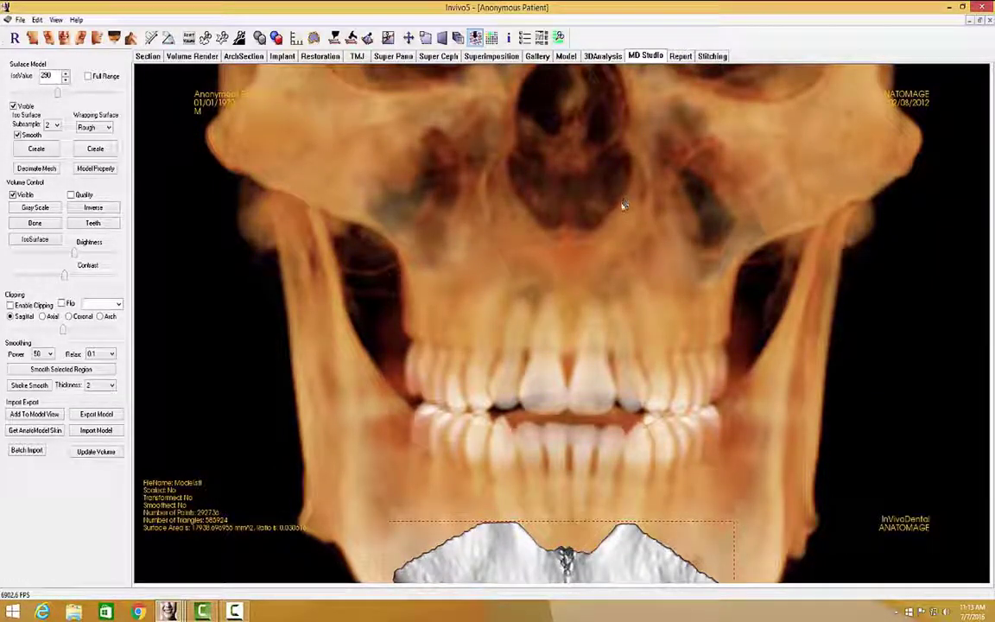
{"action": "left_click", "coordinate": [733, 282]}
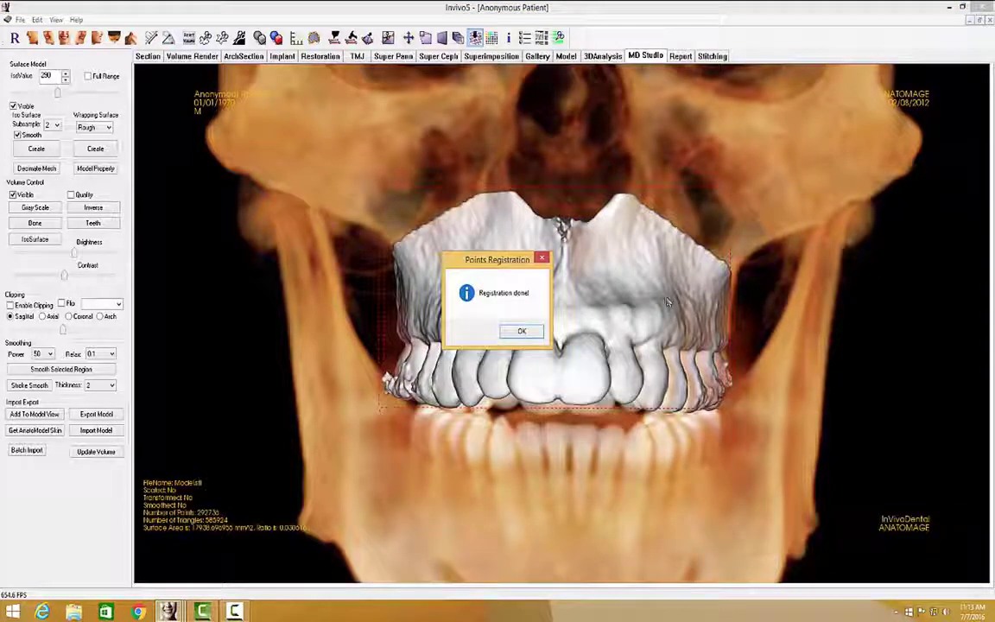
{"action": "left_click", "coordinate": [528, 333]}
Step: Fine-tune the registered maxilla model's position with the move widget, shifting it slightly downward, and reset the view
{"action": "left_click", "coordinate": [409, 37]}
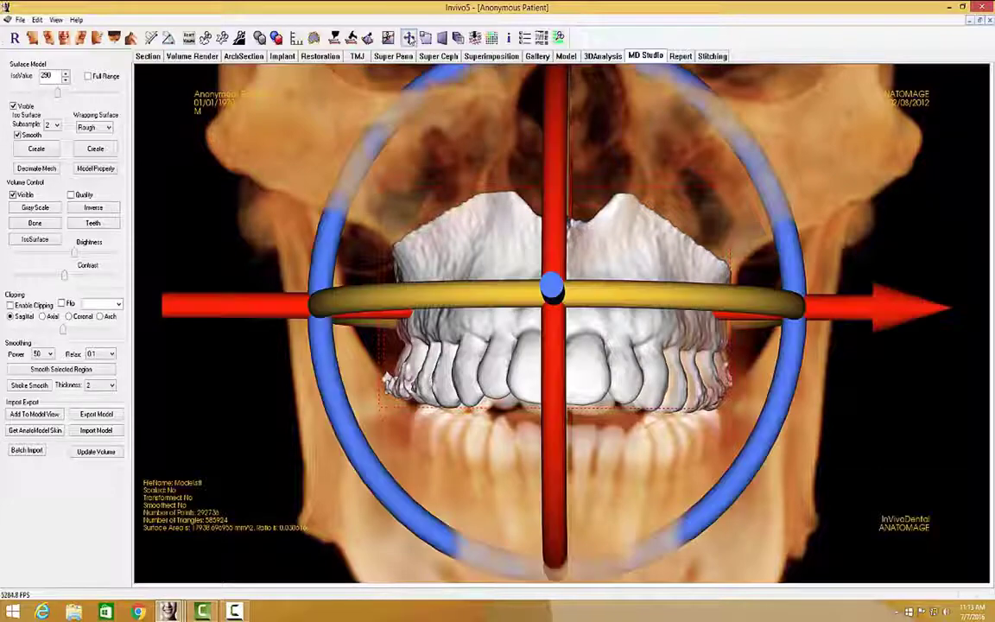
{"action": "left_click_drag", "start_coordinate": [864, 304], "coordinate": [851, 326]}
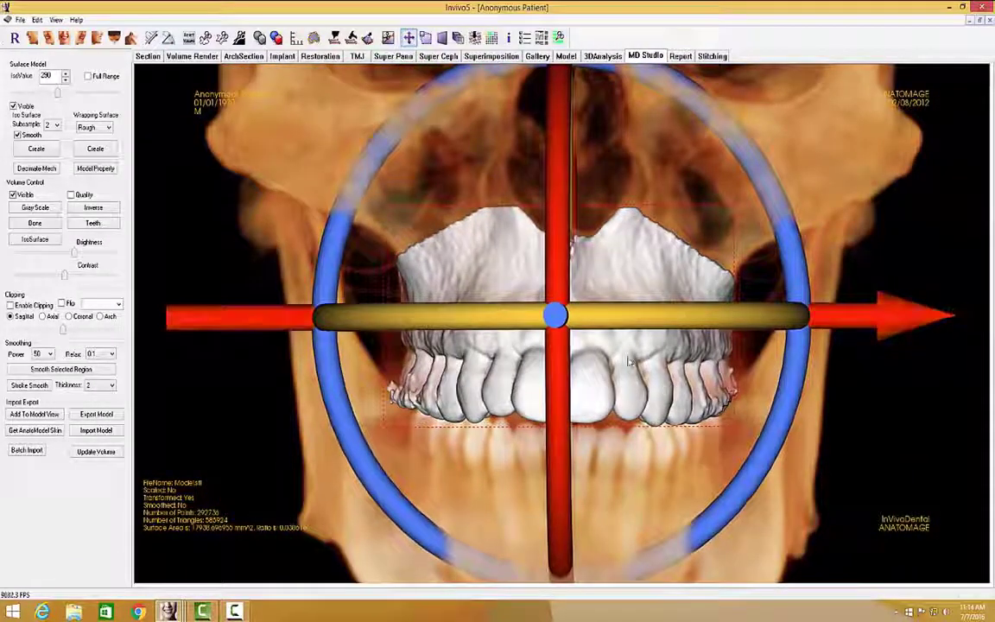
{"action": "left_click", "coordinate": [15, 38]}
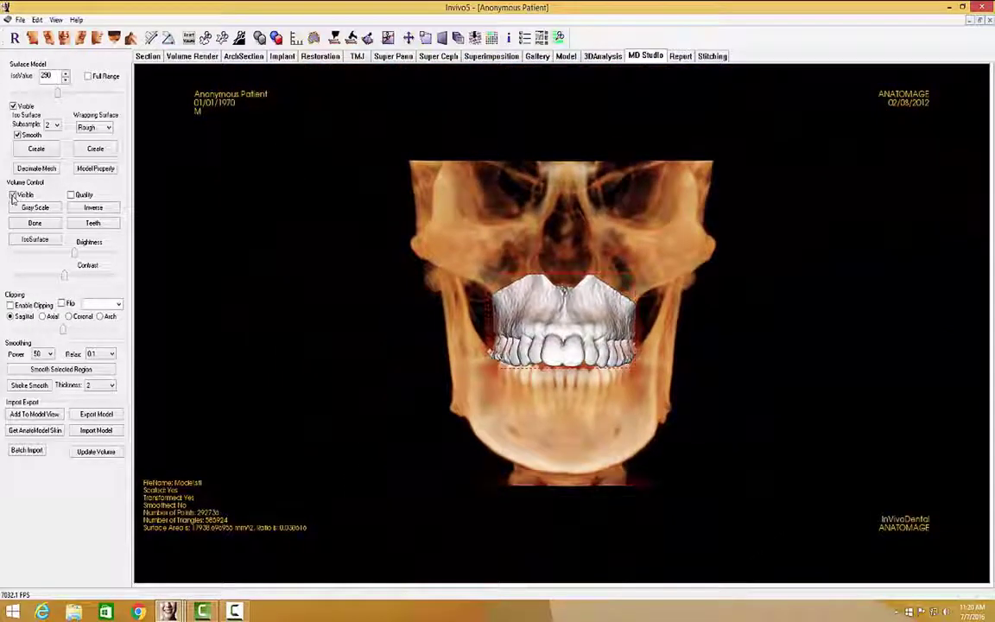
Step: Hide the skull volume and smooth the entire maxilla surface model
{"action": "left_click", "coordinate": [13, 195]}
{"action": "left_click", "coordinate": [61, 368]}
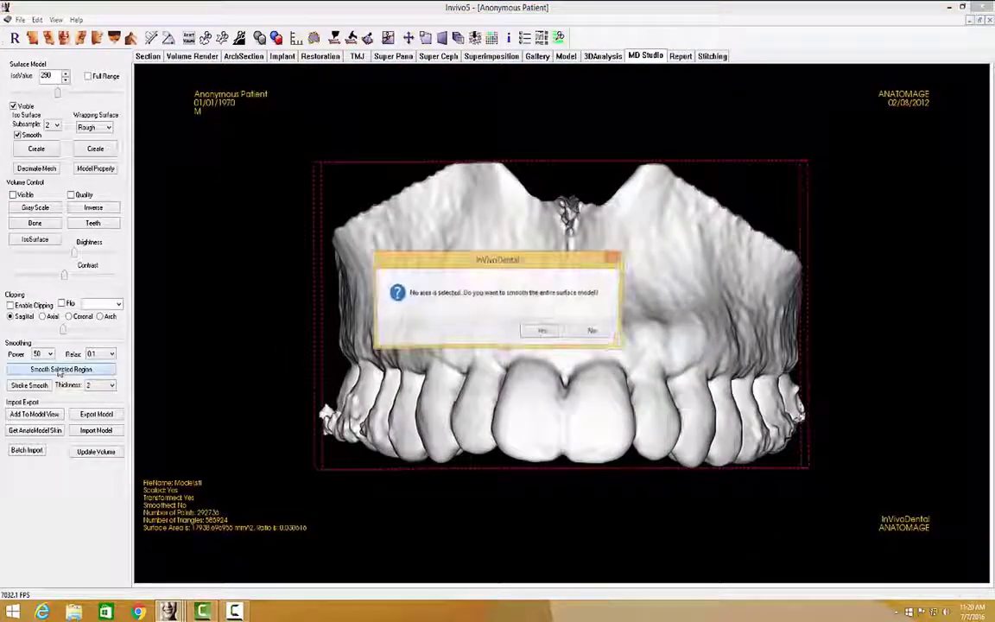
{"action": "left_click", "coordinate": [542, 330]}
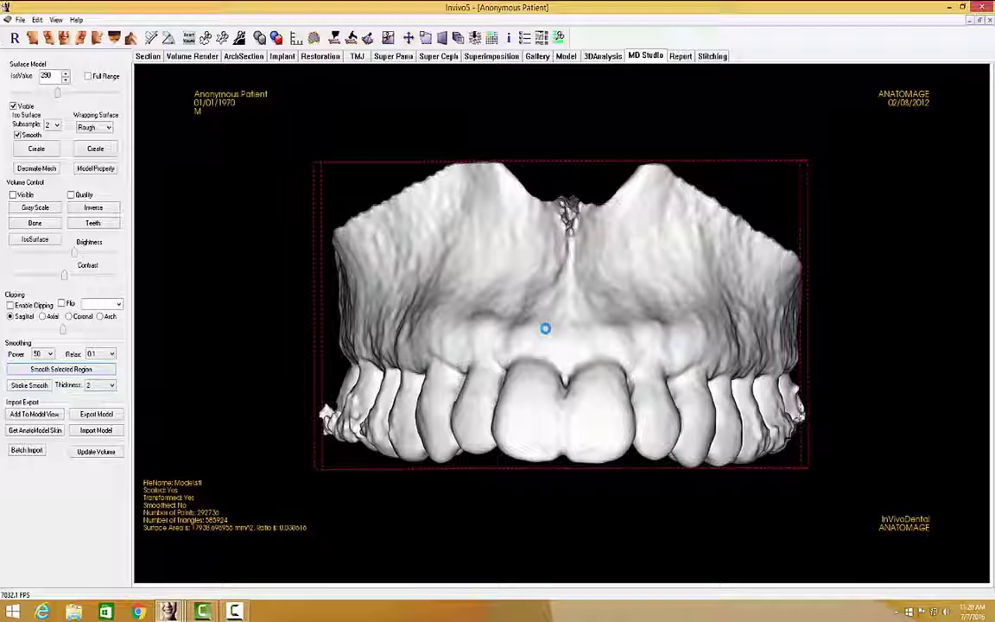
Step: Select the small bump on the rearmost molar of the maxilla model and smooth that region
{"action": "left_click", "coordinate": [97, 39]}
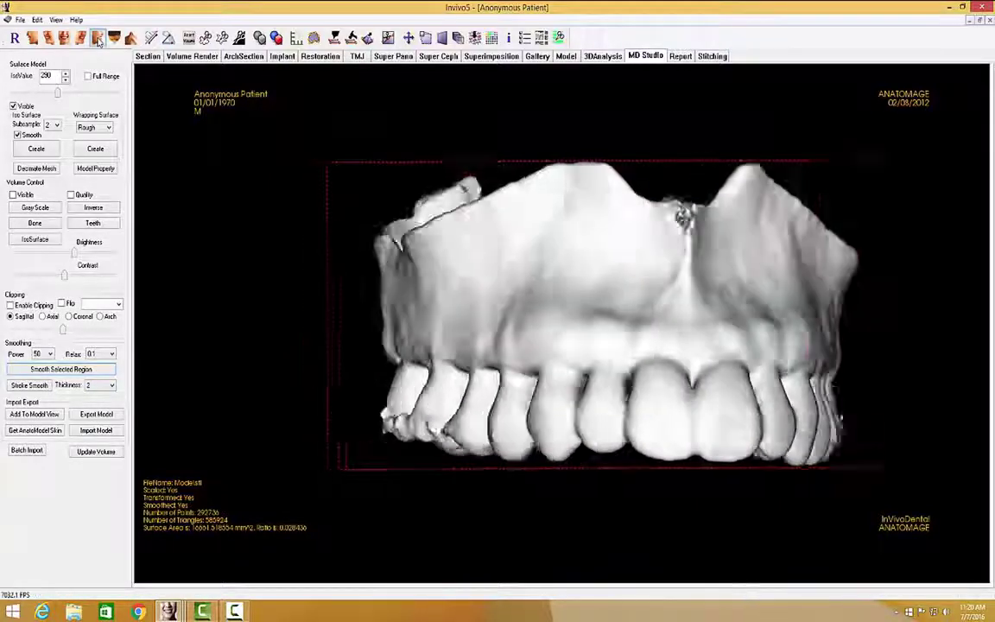
{"action": "middle_click_drag", "start_coordinate": [719, 278], "coordinate": [501, 265]}
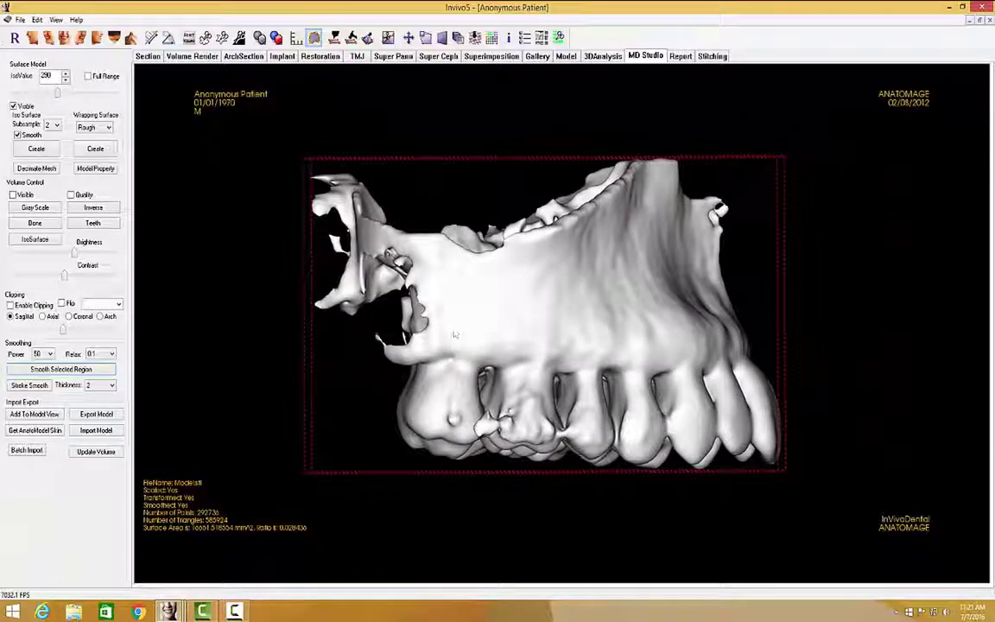
{"action": "left_click_drag", "start_coordinate": [402, 373], "coordinate": [462, 436]}
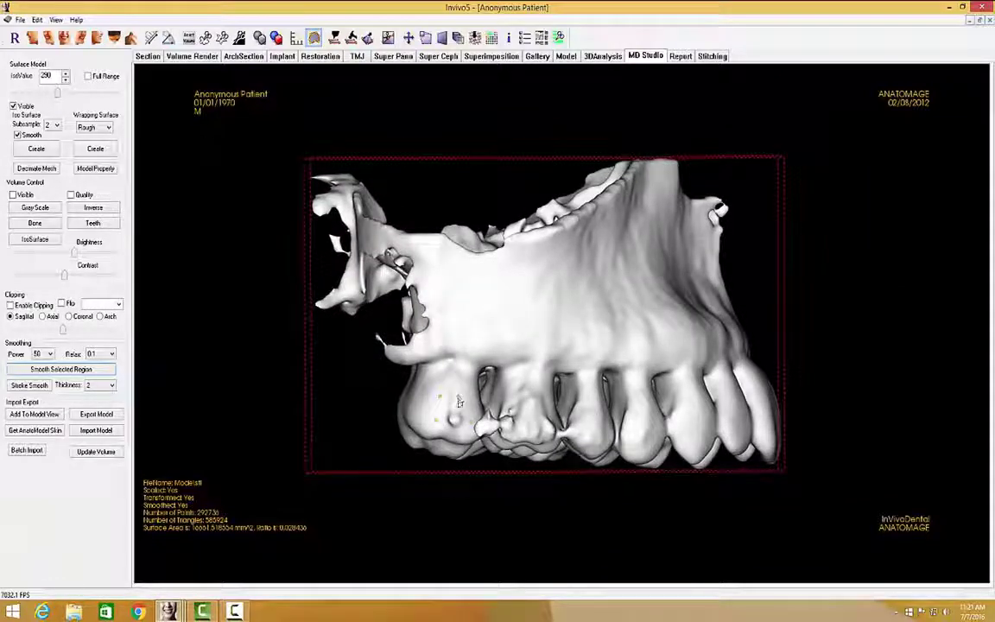
{"action": "left_click", "coordinate": [460, 401]}
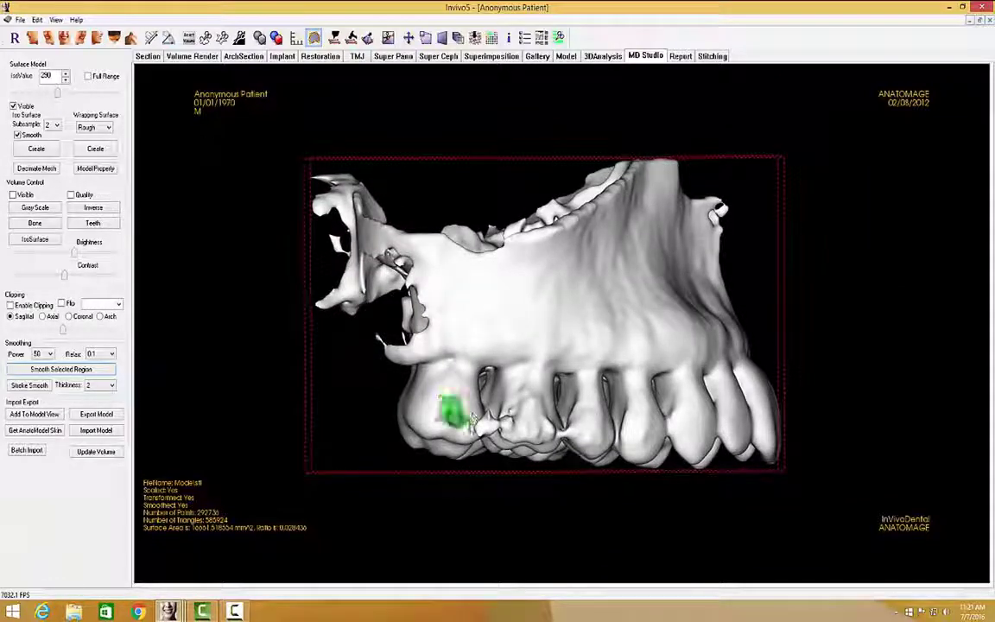
{"action": "left_click", "coordinate": [335, 38]}
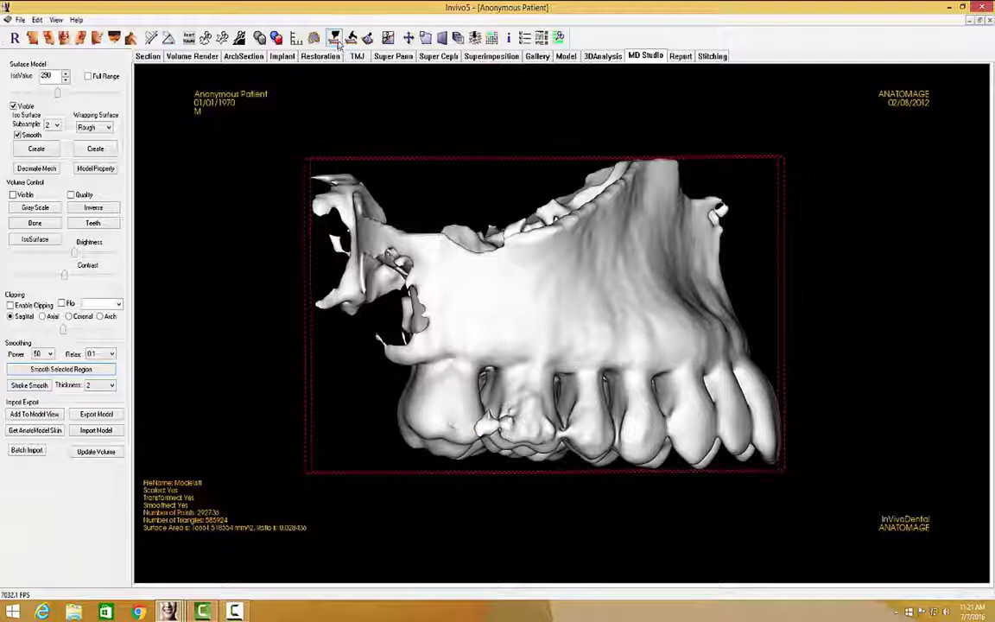
Step: Stroke-smooth the rear molar surface of the maxilla model and return to the default front view
{"action": "left_click", "coordinate": [29, 384]}
{"action": "mouse_move", "coordinate": [444, 406]}
{"action": "left_mouse_down"}
{"action": "mouse_move", "coordinate": [448, 427]}
{"action": "mouse_move", "coordinate": [376, 376]}
{"action": "mouse_move", "coordinate": [394, 482]}
{"action": "left_mouse_up"}
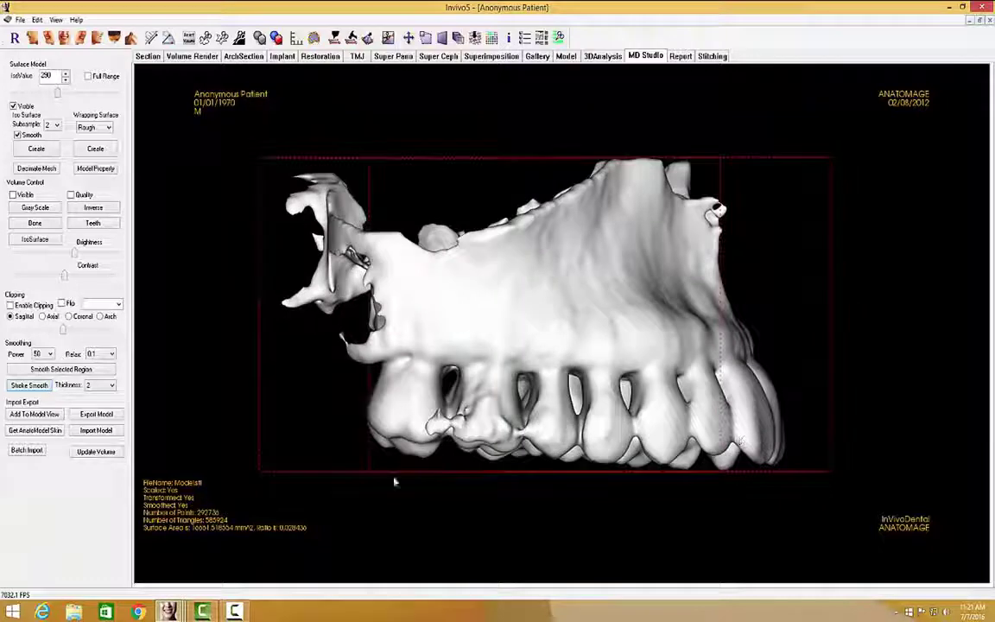
{"action": "left_click", "coordinate": [64, 39]}
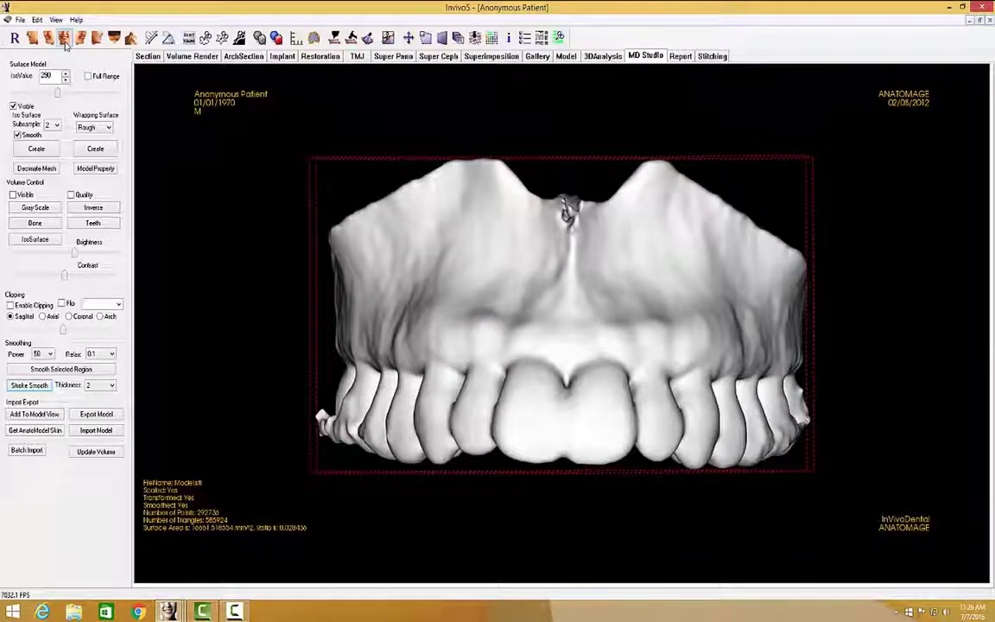
{"action": "left_click", "coordinate": [15, 38]}
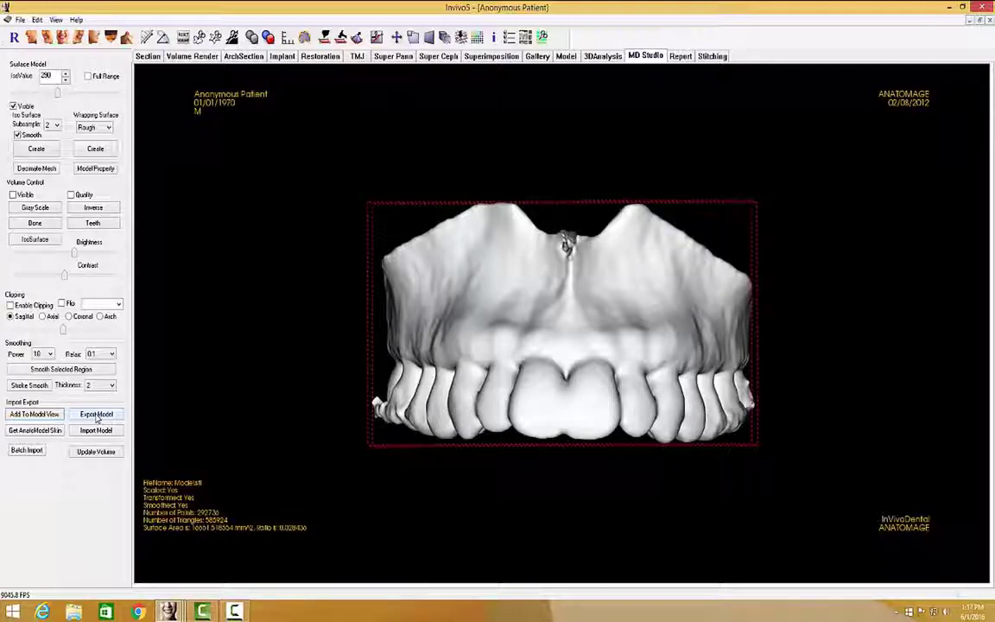
Step: Export the edited maxilla model as an STL file named "Maxilla modified" in the MDSJOYCE folder
{"action": "left_click", "coordinate": [97, 415]}
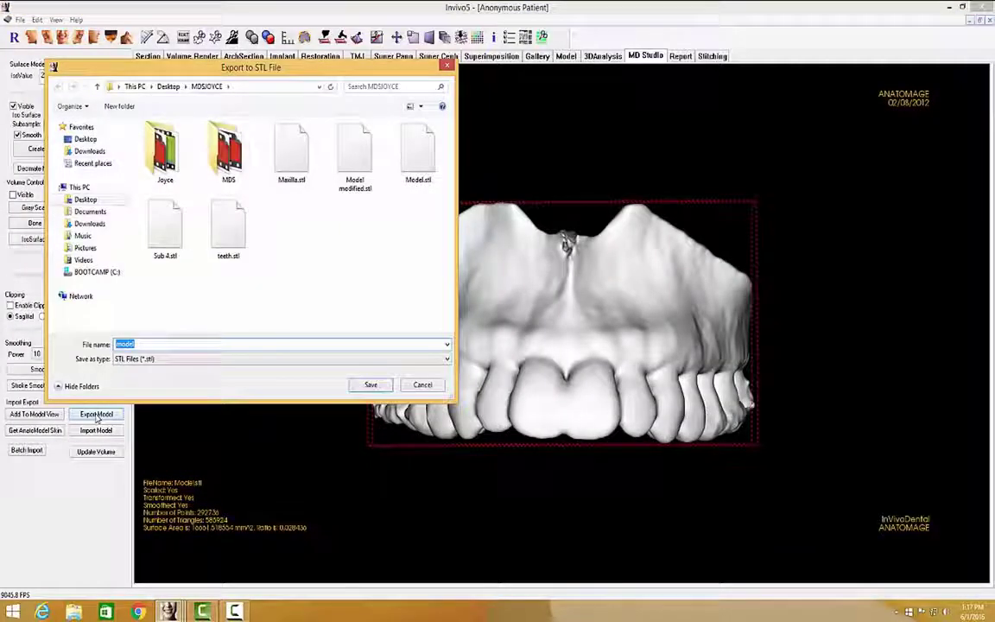
{"action": "left_click", "coordinate": [193, 358]}
{"action": "left_click", "coordinate": [194, 358]}
{"action": "left_click", "coordinate": [179, 344]}
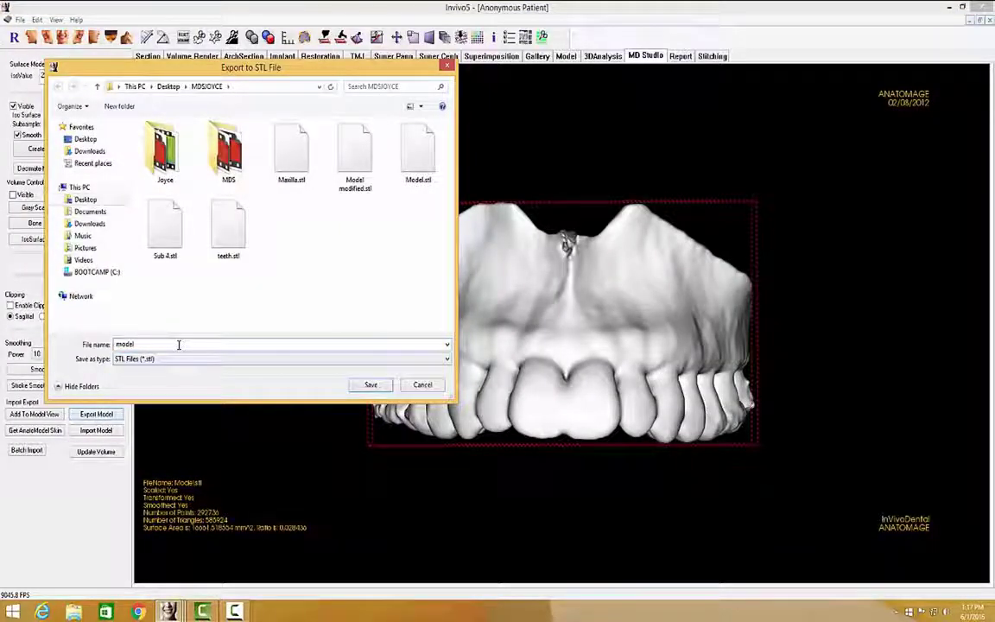
{"action": "double_click", "coordinate": [179, 345]}
{"action": "type", "text": "Maxilla"}
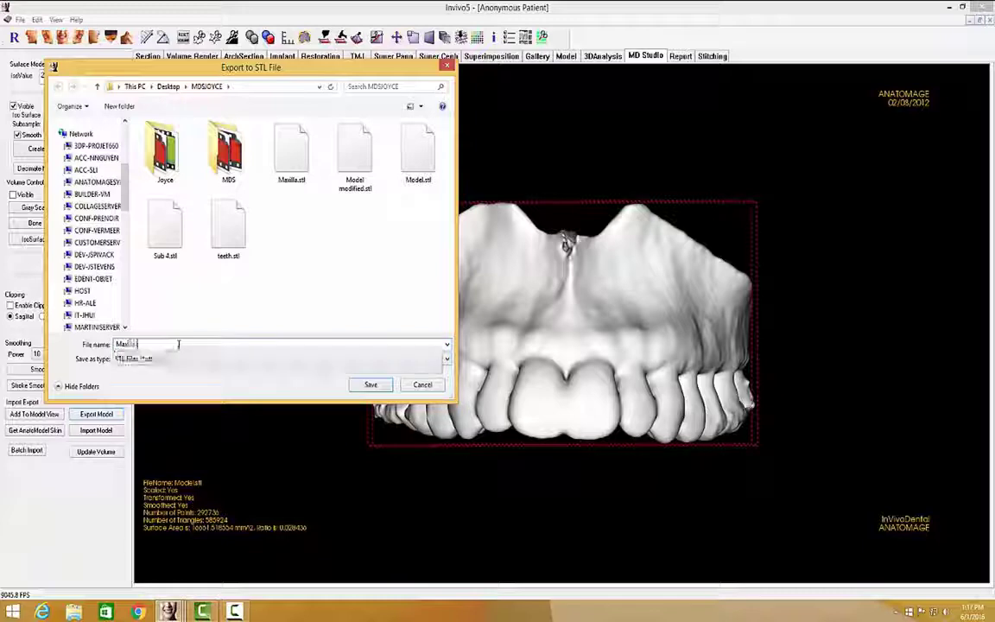
{"action": "type", "text": " modified"}
{"action": "left_click", "coordinate": [370, 385]}
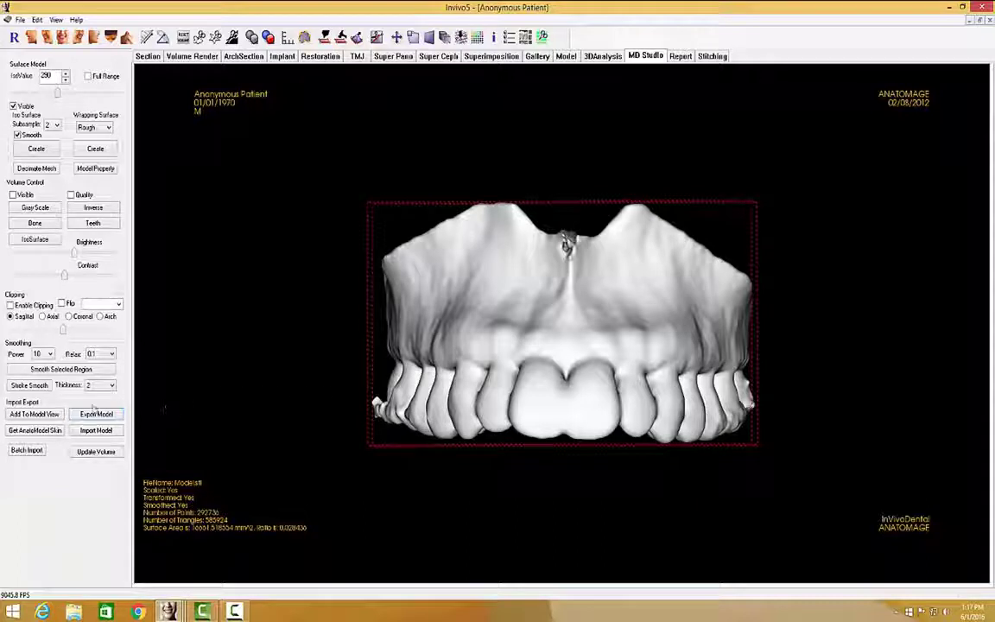
Step: Add the maxilla surface model to the Model View as a child of Scene Root, with object type Generic and the name "Maxilla"
{"action": "left_click", "coordinate": [41, 416]}
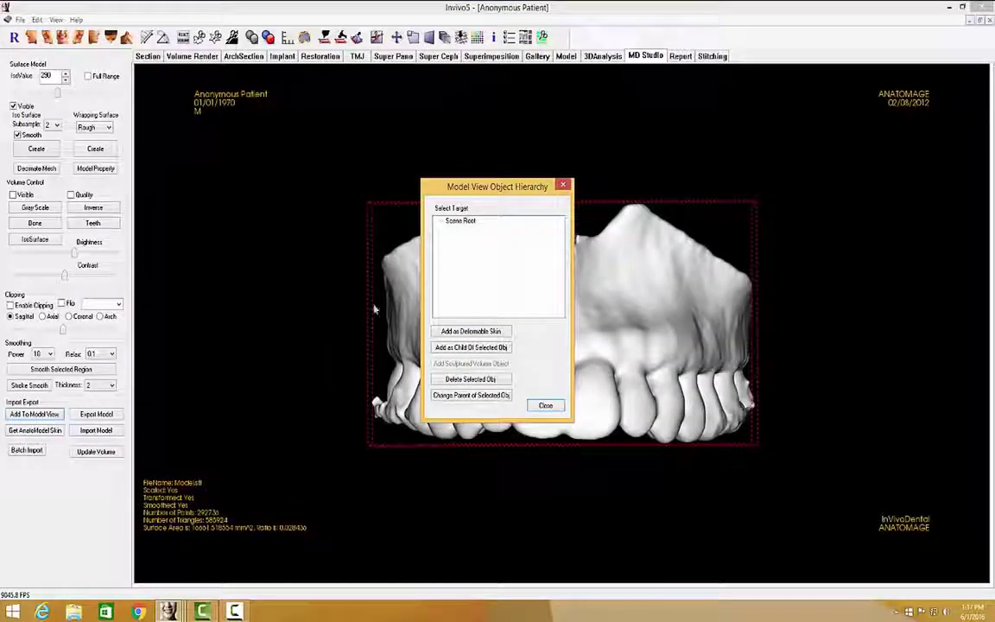
{"action": "left_click", "coordinate": [459, 222]}
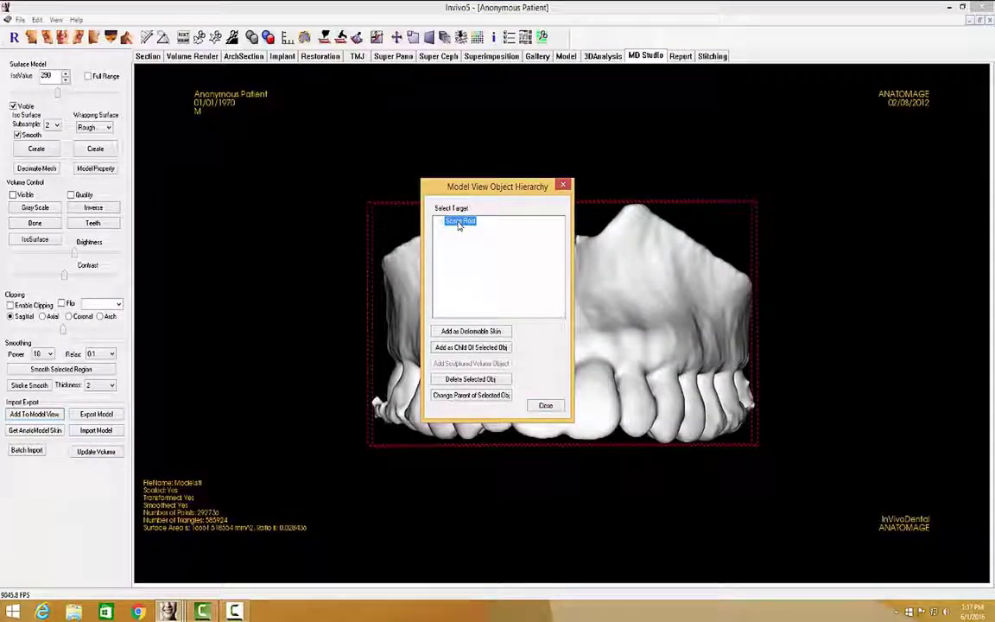
{"action": "left_click", "coordinate": [471, 348]}
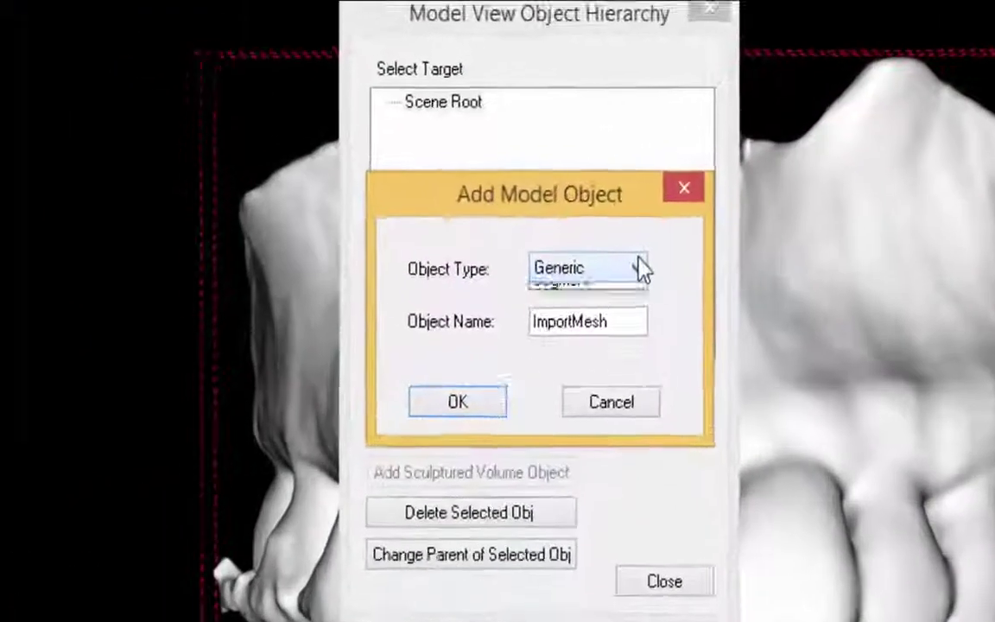
{"action": "left_click", "coordinate": [535, 285]}
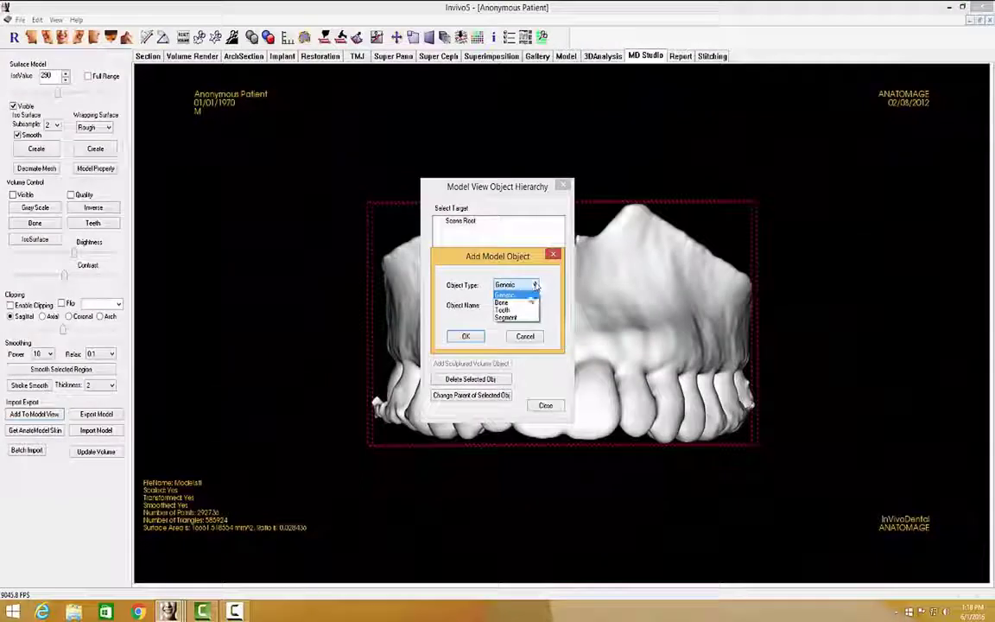
{"action": "left_click", "coordinate": [506, 294]}
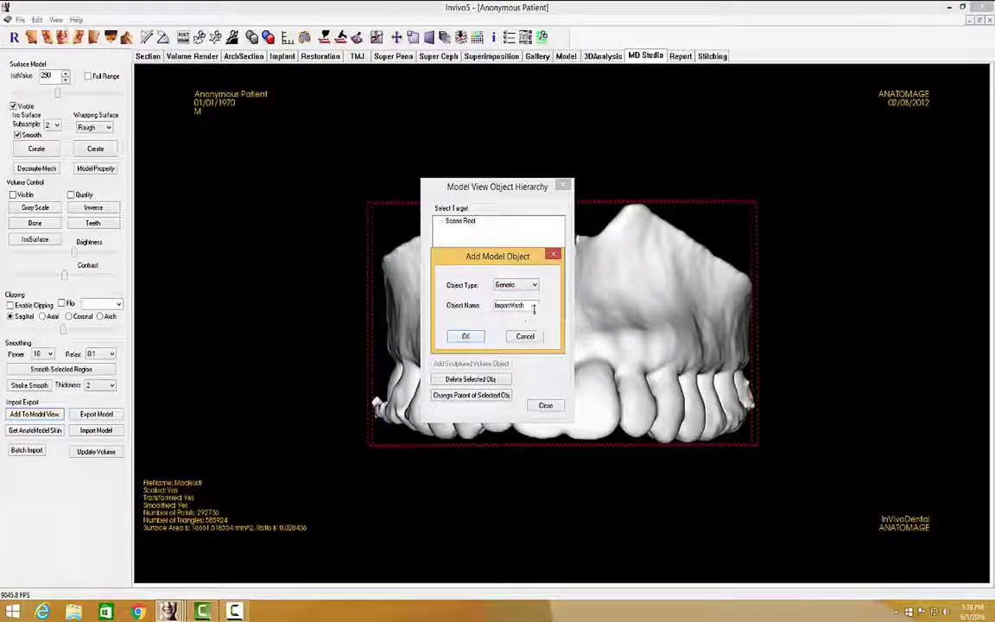
{"action": "key", "text": "Tab"}
{"action": "type", "text": "Skull"}
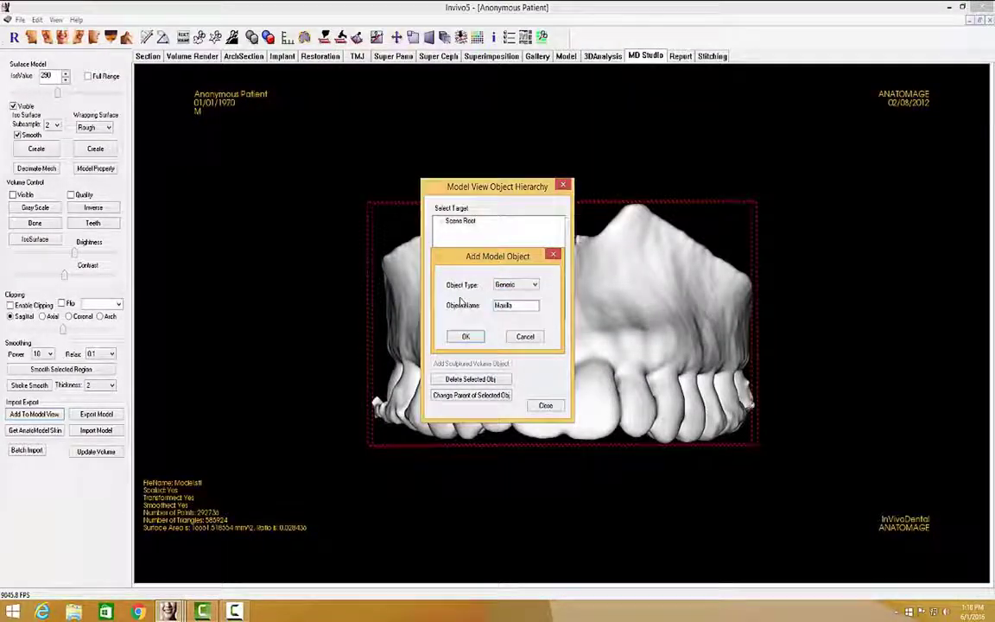
{"action": "key", "text": "Return"}
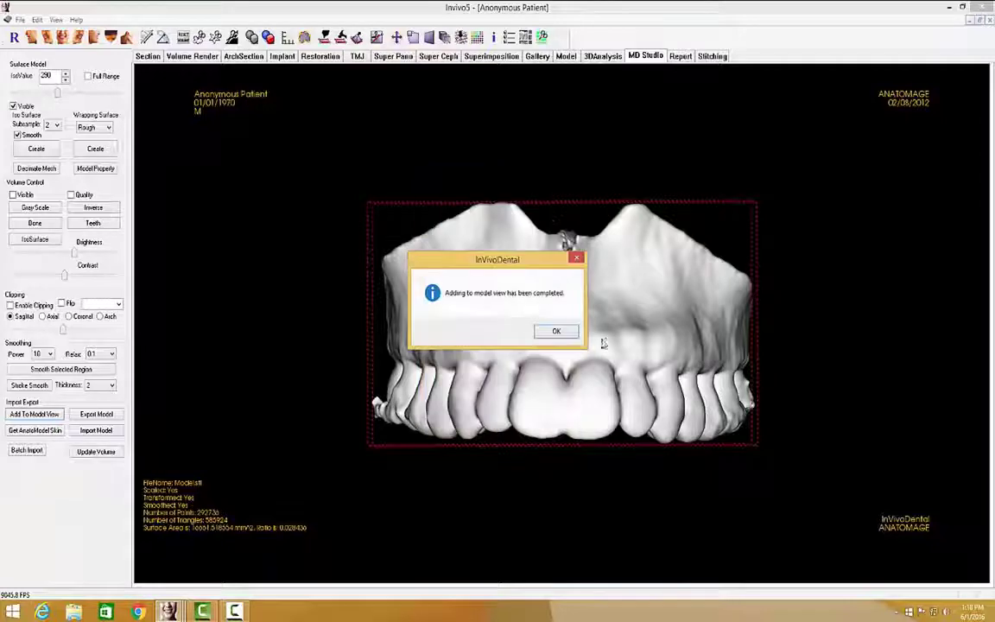
{"action": "left_click", "coordinate": [557, 332]}
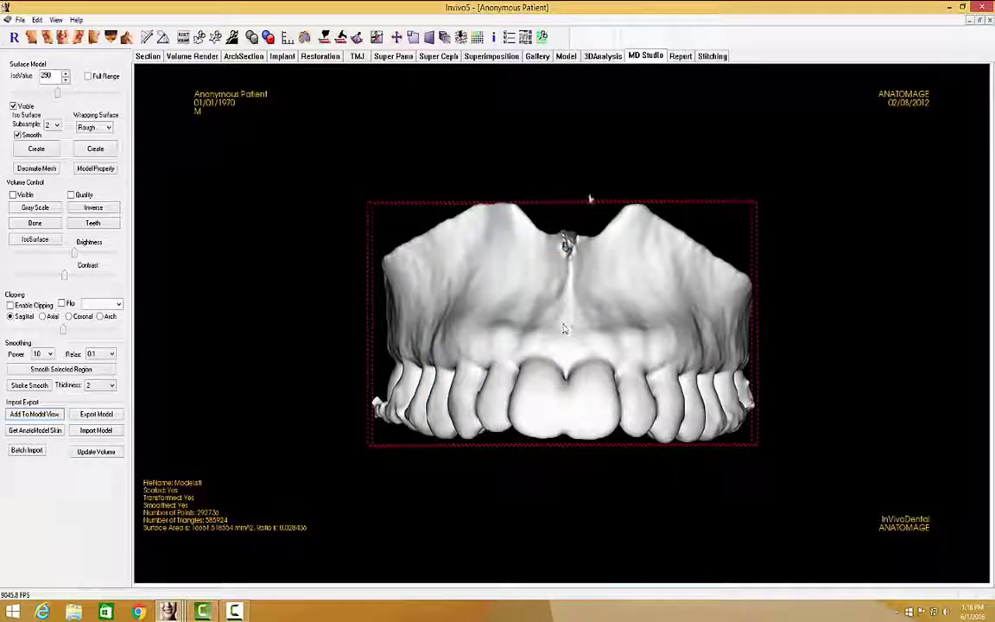
Step: In the Model view, move the maxilla forward at JawArticulation keyframe 100 and play the simulation from the start
{"action": "left_click", "coordinate": [564, 58]}
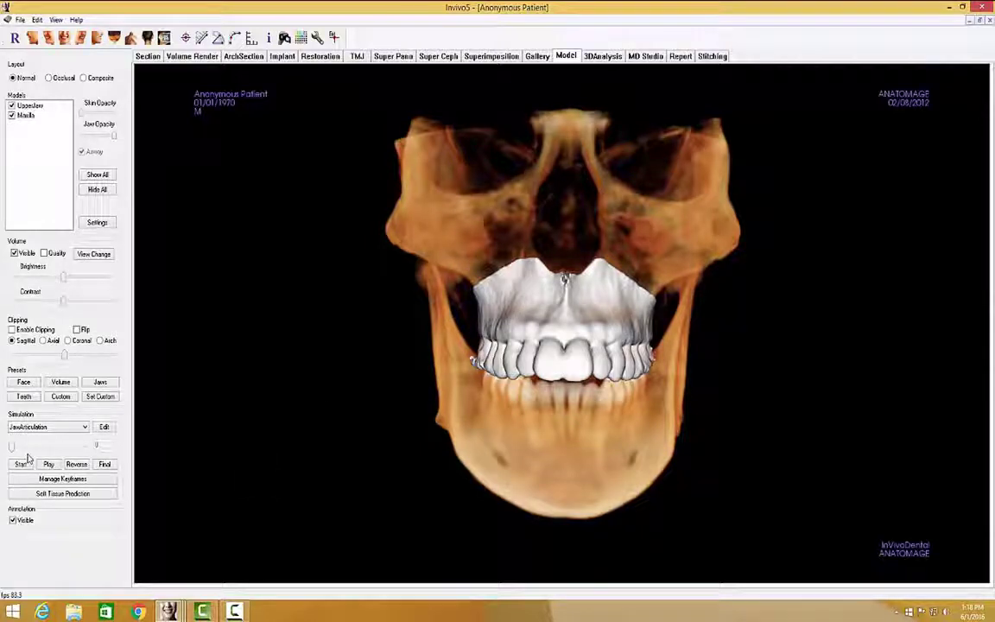
{"action": "left_click_drag", "start_coordinate": [12, 447], "coordinate": [87, 449]}
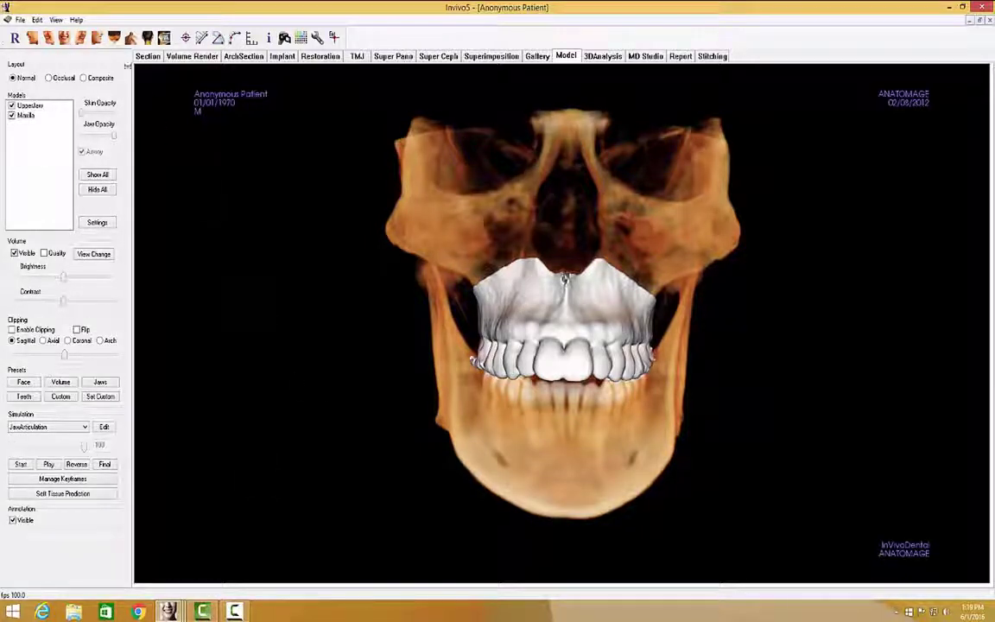
{"action": "left_click_drag", "start_coordinate": [483, 294], "coordinate": [596, 296]}
{"action": "left_click", "coordinate": [596, 296]}
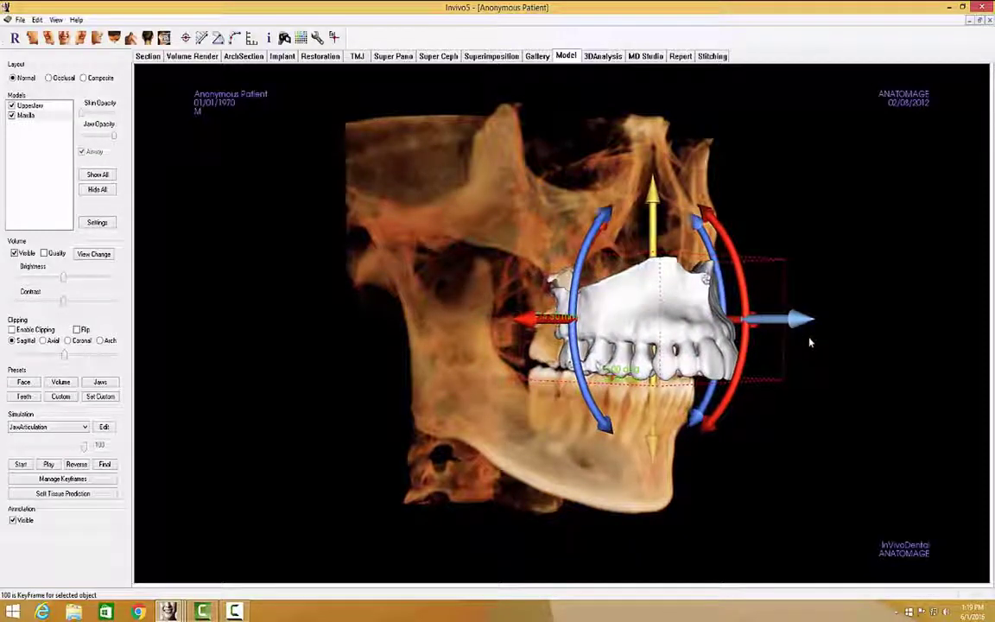
{"action": "left_click", "coordinate": [21, 464]}
{"action": "left_click", "coordinate": [49, 464]}
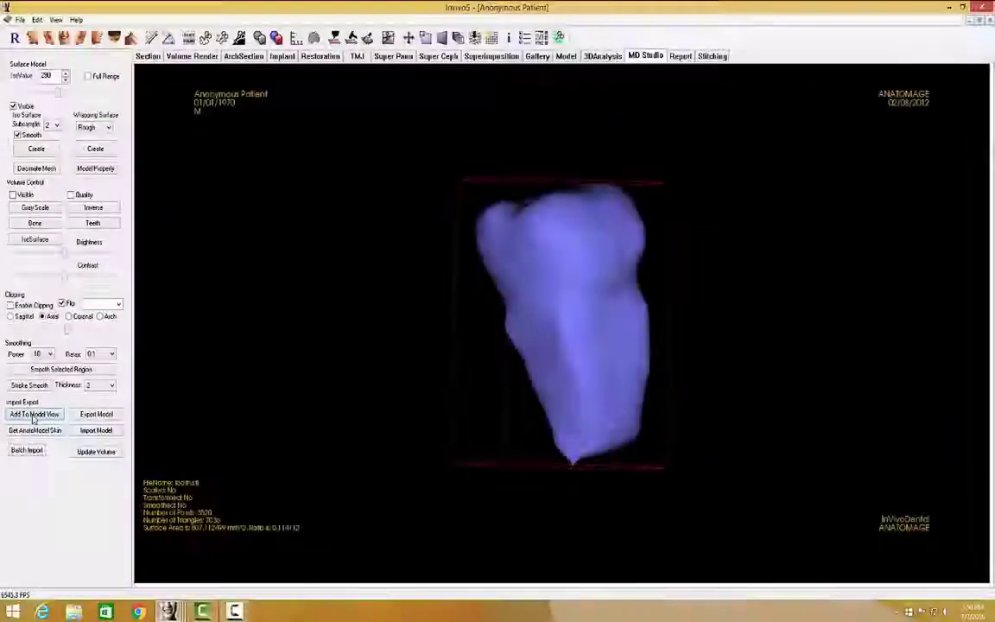
Step: Add the tooth surface model to the Model View as a child of Mandible, with object type Tooth and the name "Tooth"
{"action": "left_click", "coordinate": [29, 413]}
{"action": "left_click", "coordinate": [466, 230]}
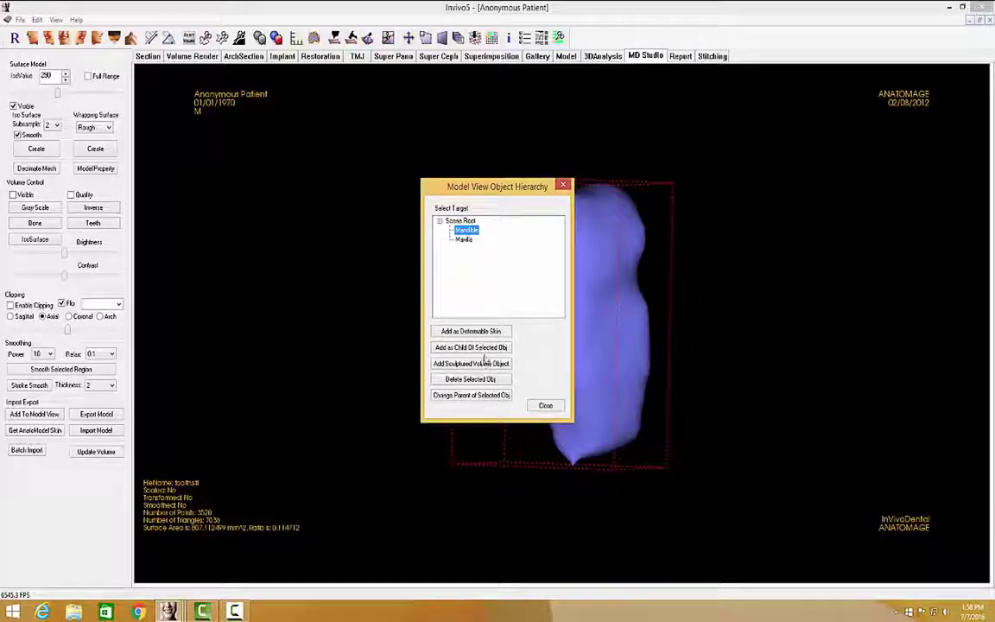
{"action": "left_click", "coordinate": [442, 331]}
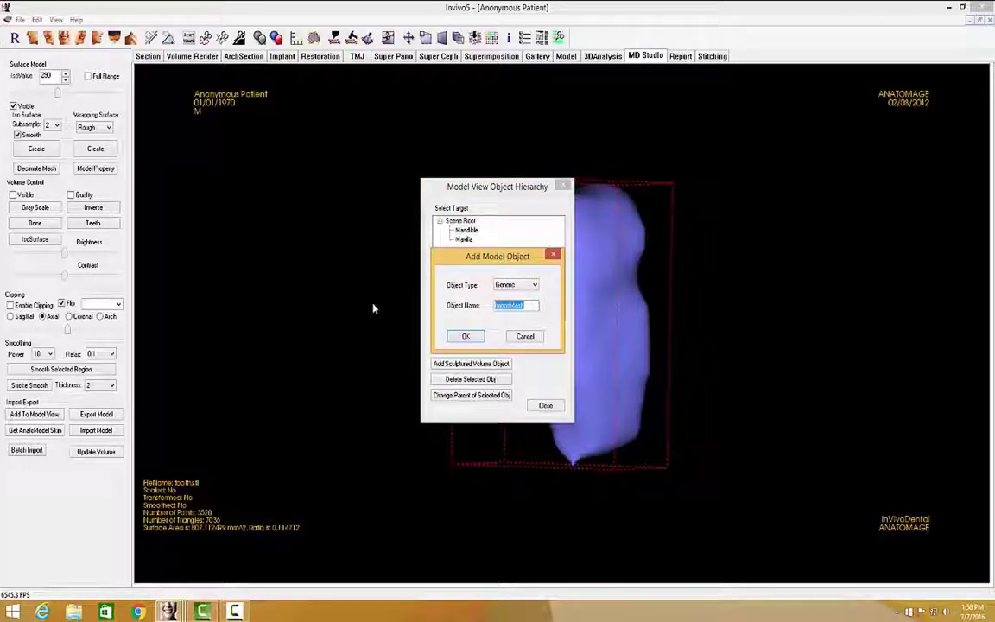
{"action": "type", "text": "Tooth"}
{"action": "left_click", "coordinate": [532, 284]}
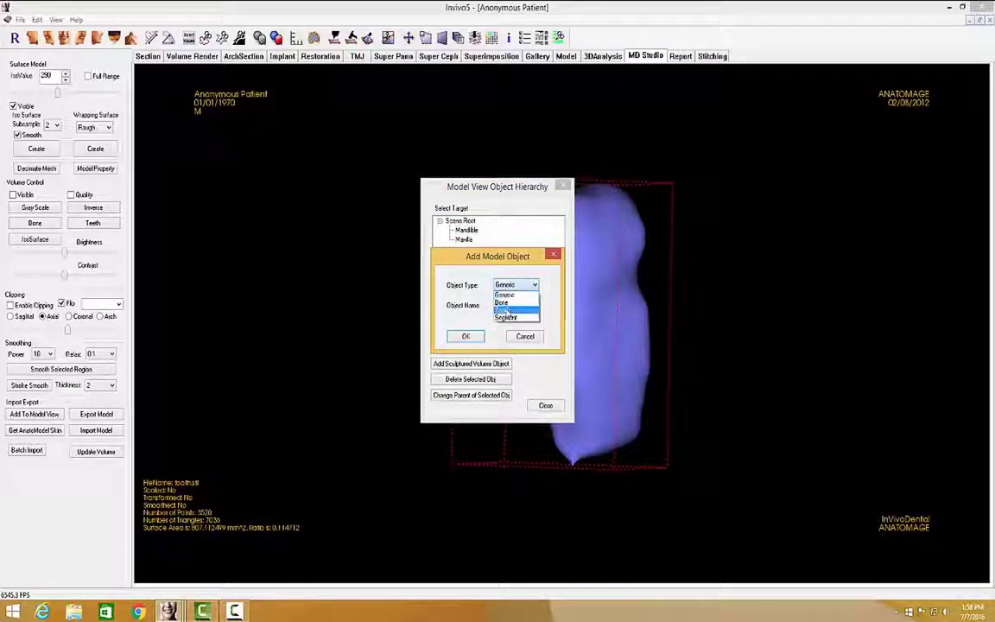
{"action": "left_click", "coordinate": [504, 309]}
{"action": "left_click", "coordinate": [465, 336]}
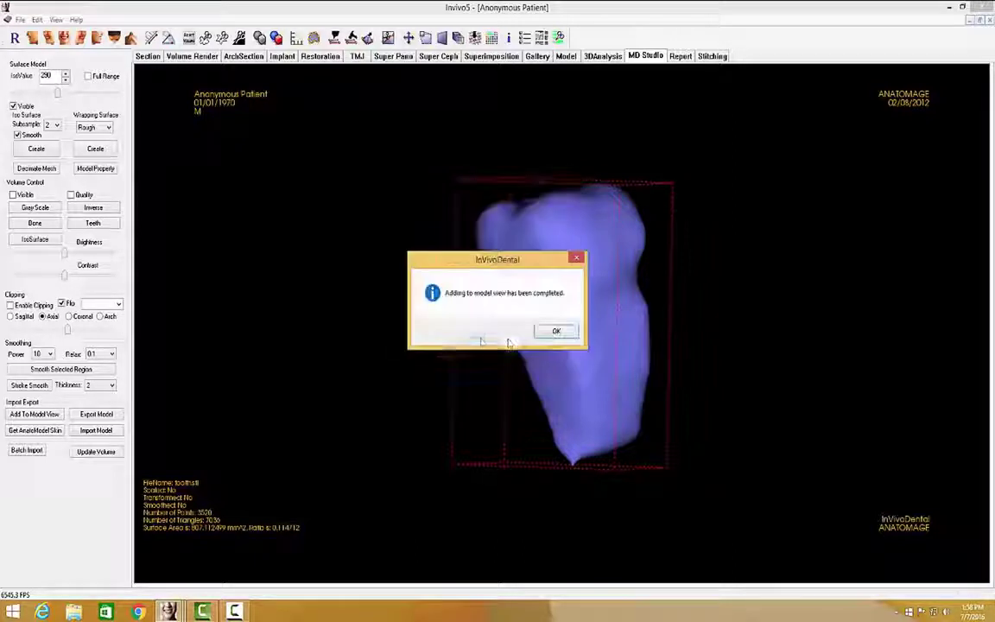
{"action": "left_click", "coordinate": [556, 332]}
Step: At JawArticulation keyframe 100, lower the mandible about 13 mm and rotate it about 7 degrees, displace the tooth separately, and play the simulation
{"action": "left_click", "coordinate": [565, 57]}
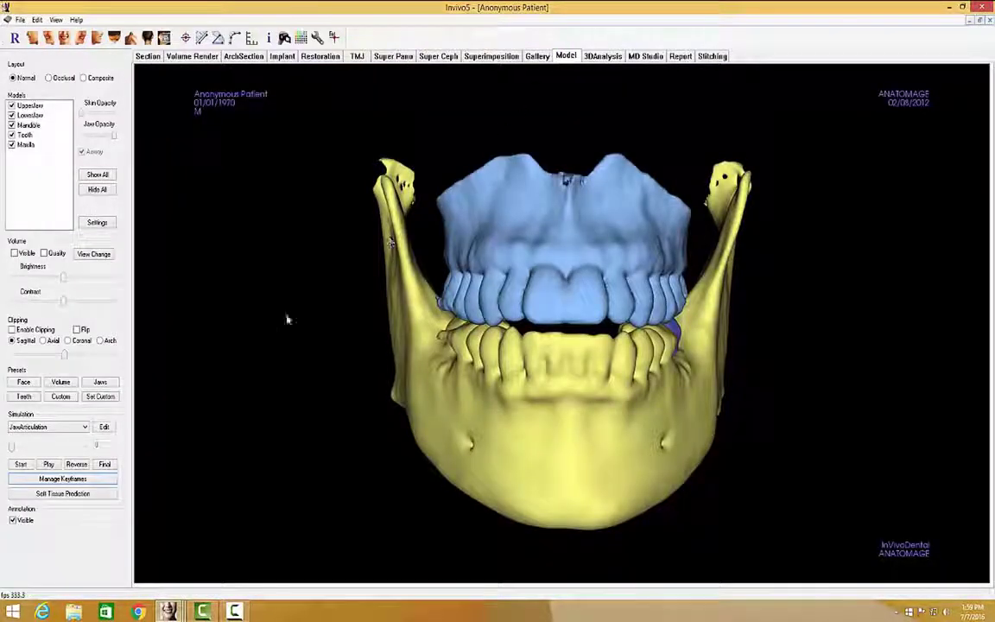
{"action": "left_click", "coordinate": [104, 464]}
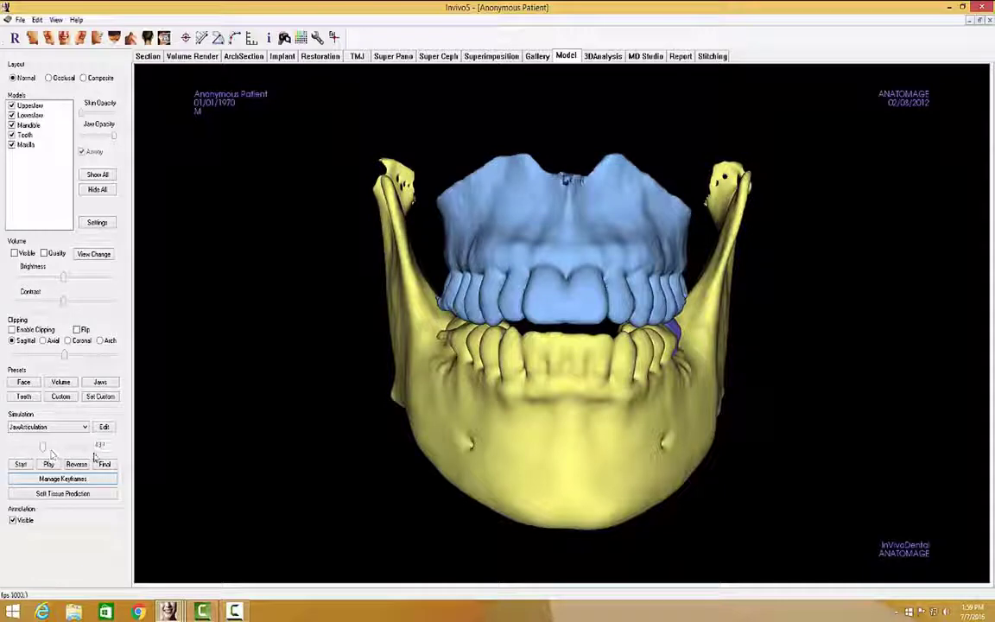
{"action": "left_click", "coordinate": [48, 37]}
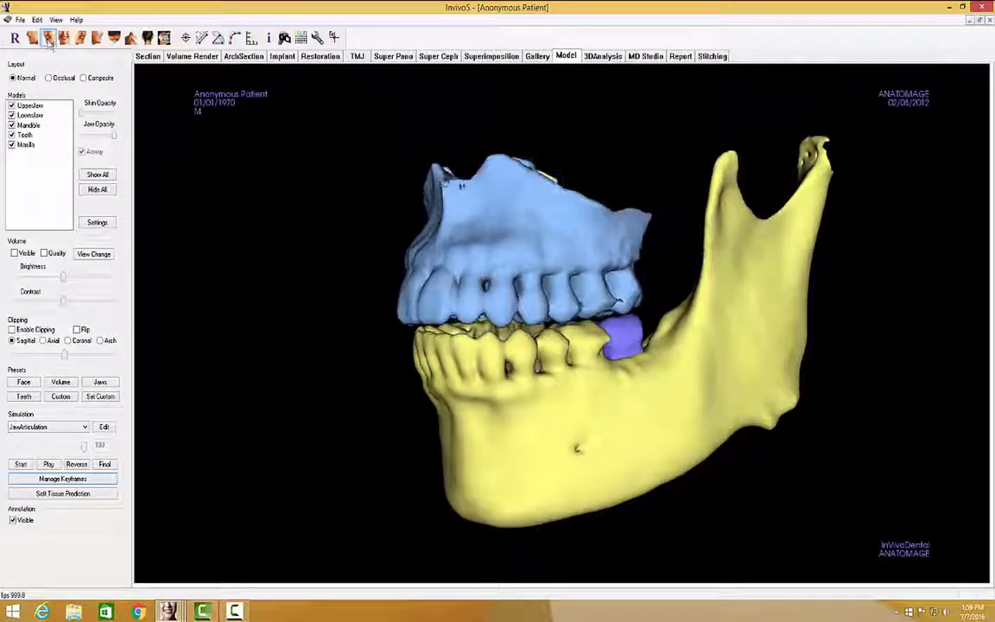
{"action": "left_click", "coordinate": [527, 389]}
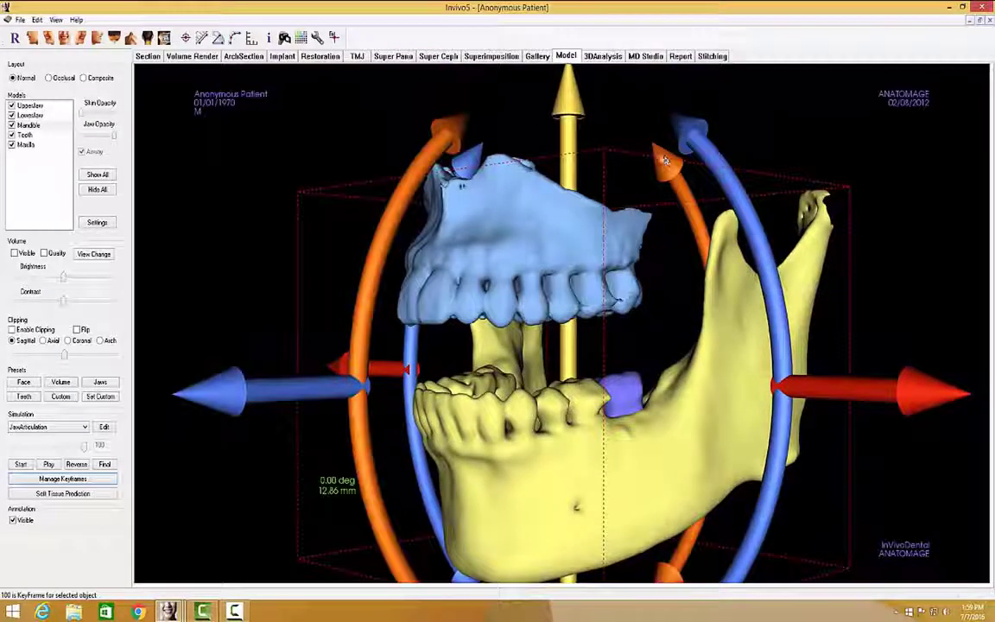
{"action": "left_click_drag", "start_coordinate": [678, 151], "coordinate": [764, 422]}
{"action": "left_click", "coordinate": [48, 464]}
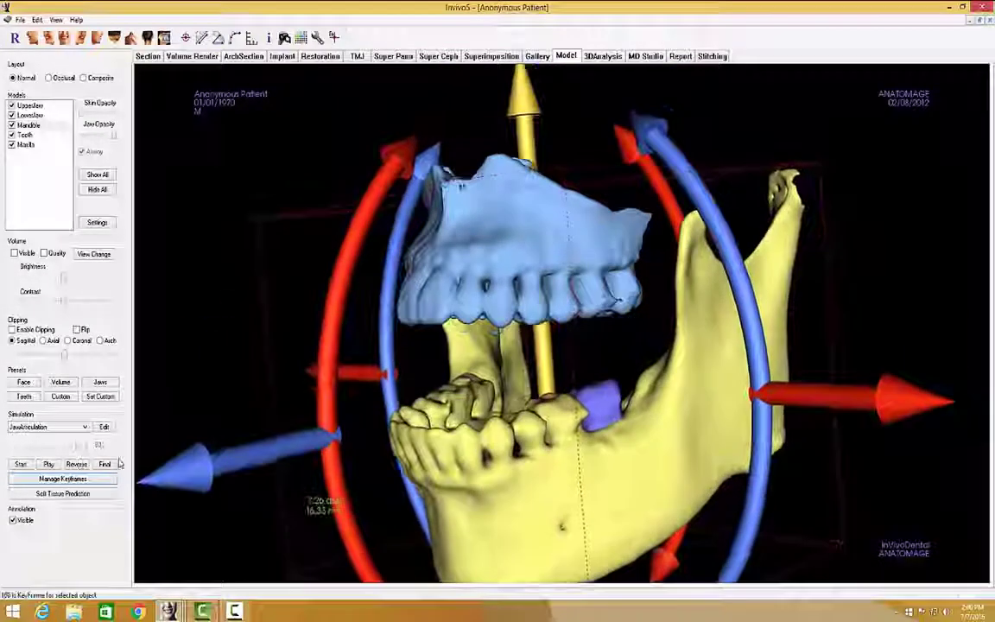
{"action": "left_click_drag", "start_coordinate": [553, 380], "coordinate": [607, 417]}
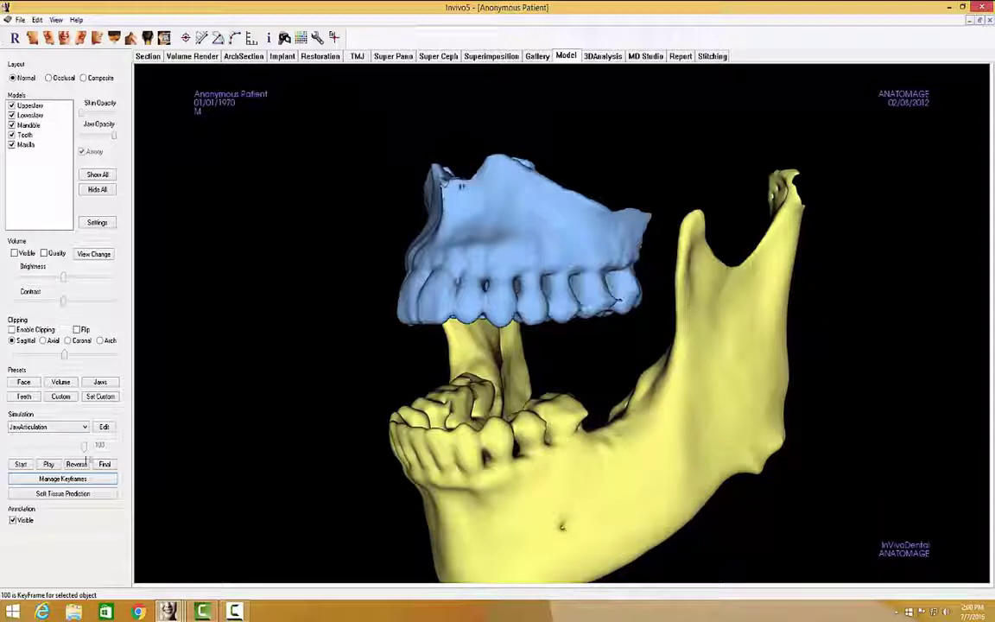
{"action": "left_click", "coordinate": [48, 463]}
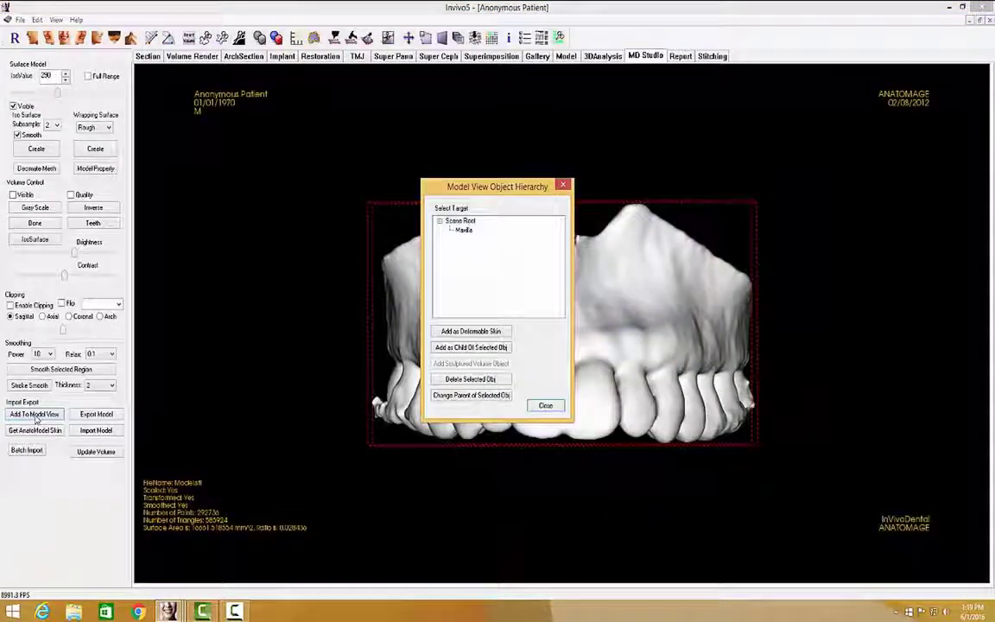
Step: Delete the Maxilla object from the Model View object hierarchy and return to the Model view
{"action": "left_click", "coordinate": [463, 231]}
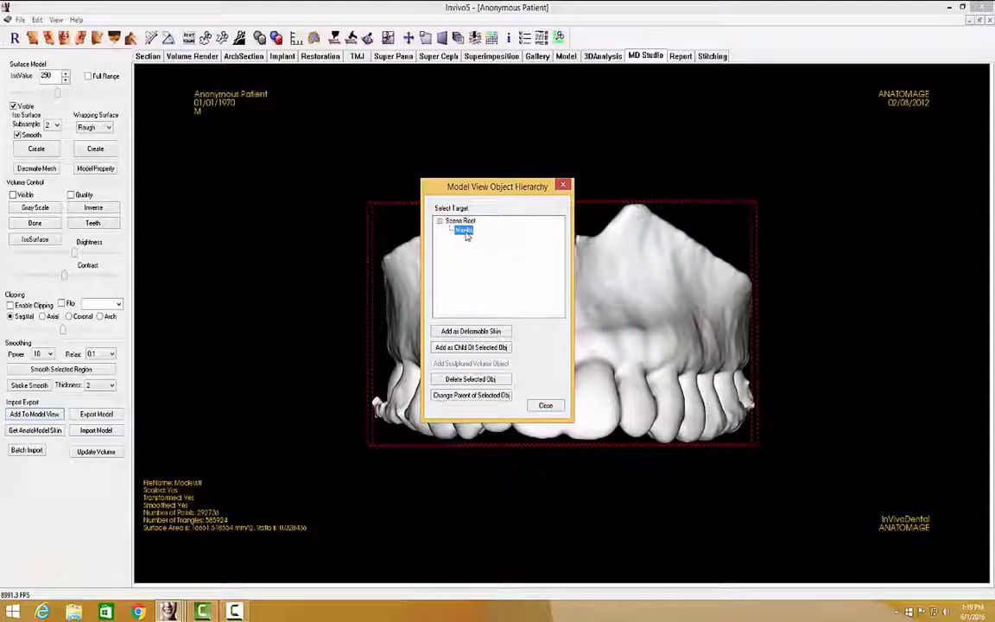
{"action": "left_click", "coordinate": [493, 382]}
{"action": "left_click", "coordinate": [502, 331]}
{"action": "left_click", "coordinate": [545, 405]}
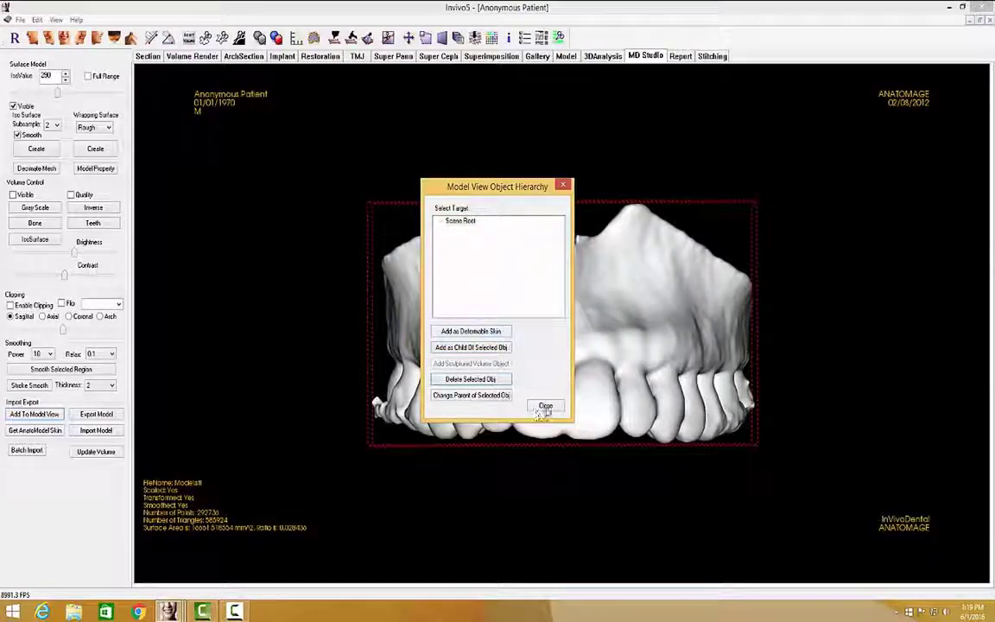
{"action": "left_click", "coordinate": [566, 56]}
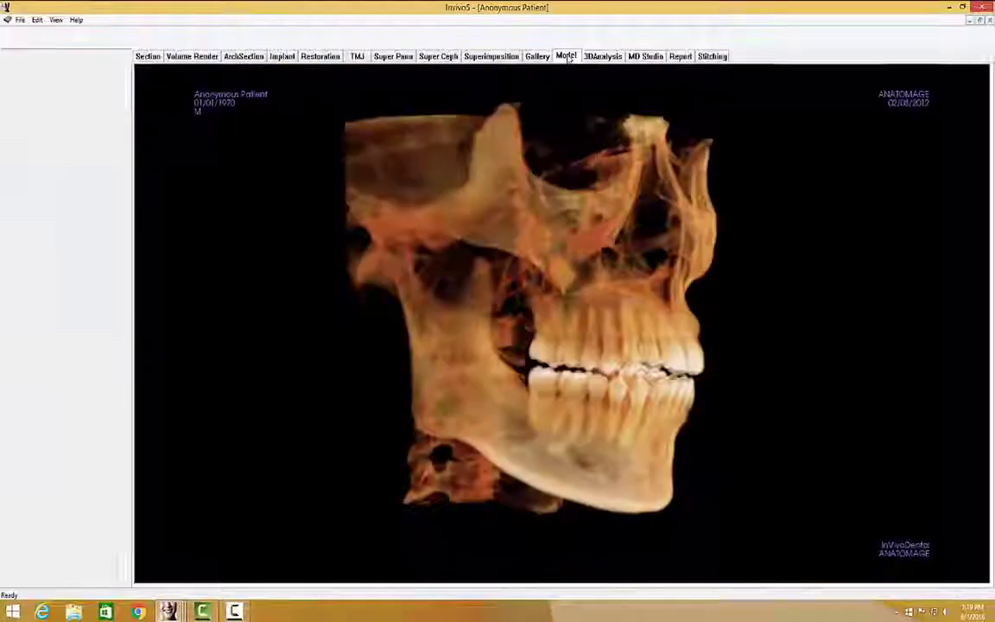